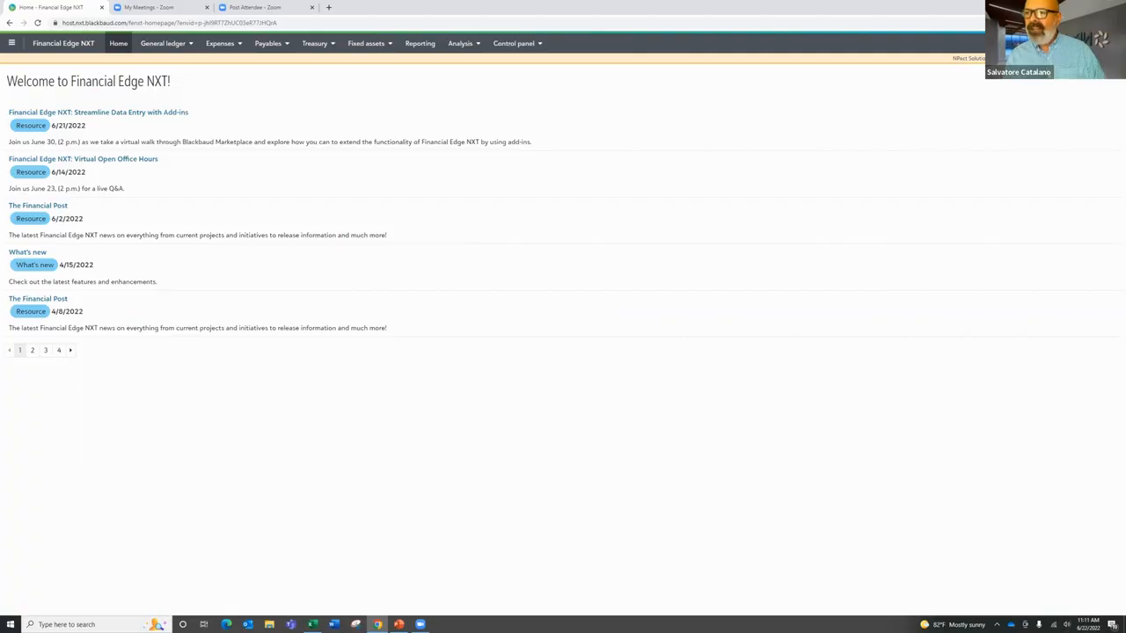
Launch the database view of Financial Edge NXT, dismiss the error dialog and launch the view again.
{"action": "left_click", "coordinate": [1077, 43]}
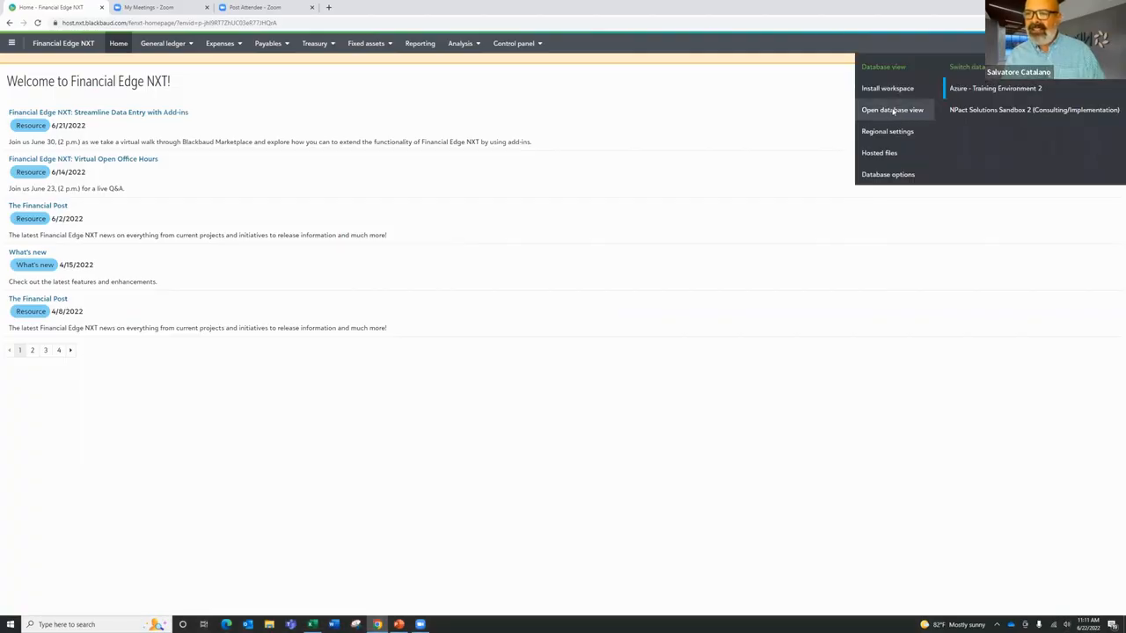
{"action": "left_click", "coordinate": [893, 111]}
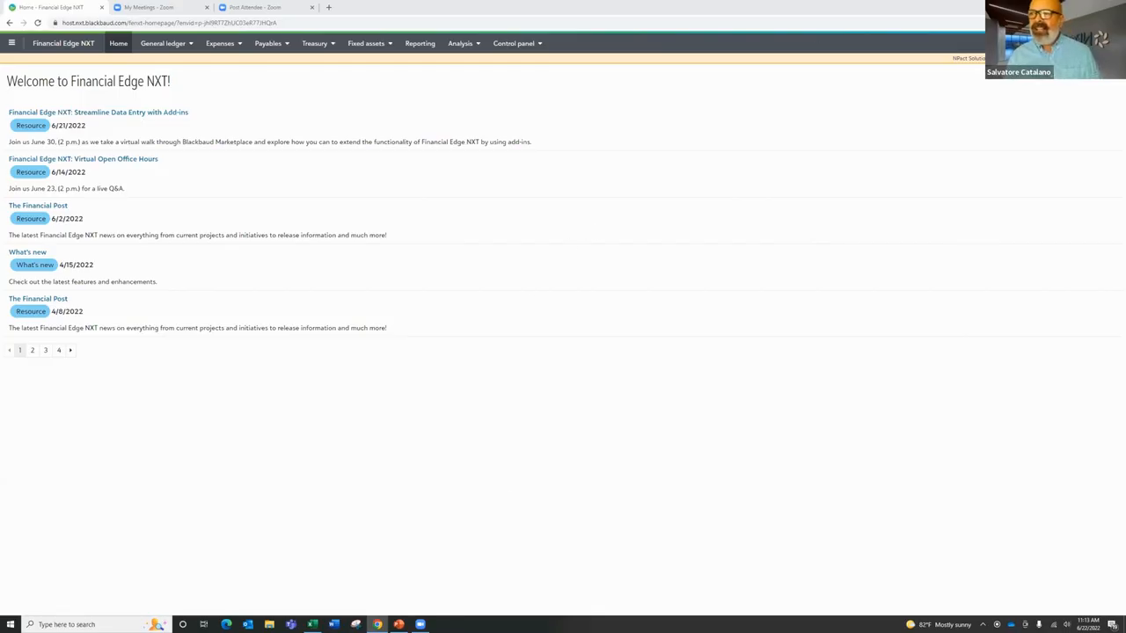
{"action": "left_click", "coordinate": [1096, 7]}
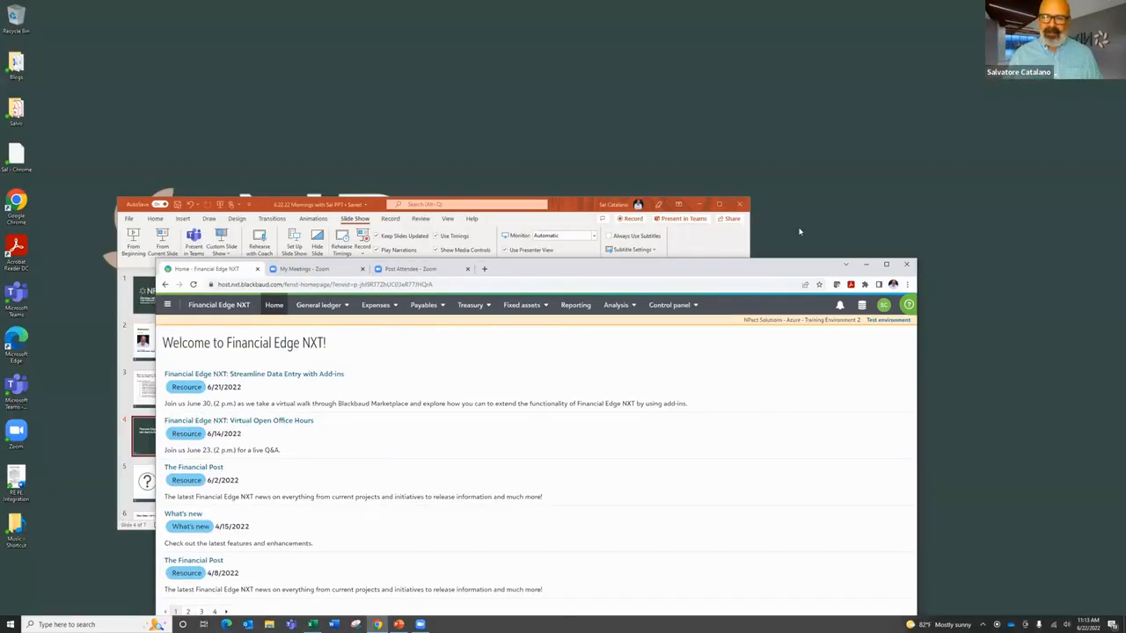
{"action": "left_click", "coordinate": [885, 263]}
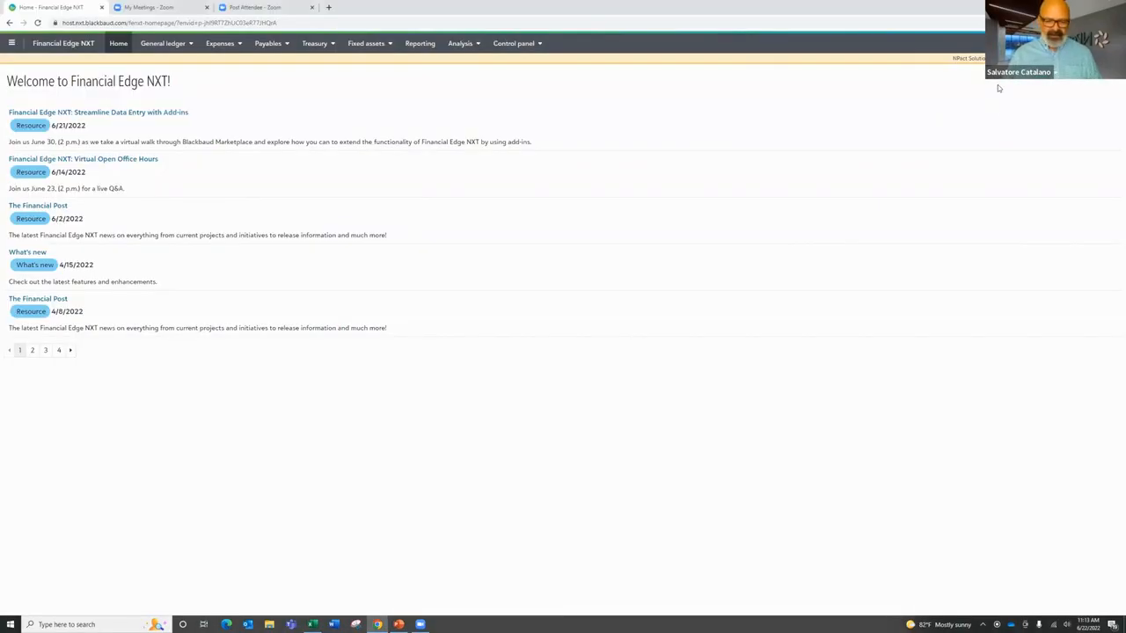
{"action": "left_click", "coordinate": [1056, 43]}
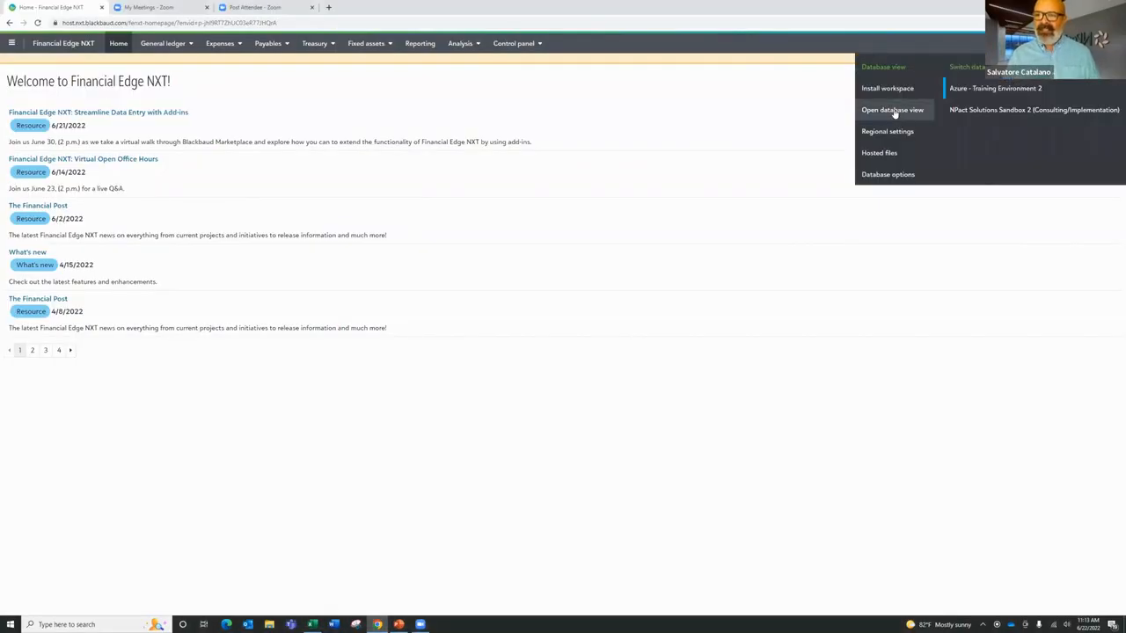
{"action": "left_click", "coordinate": [893, 109]}
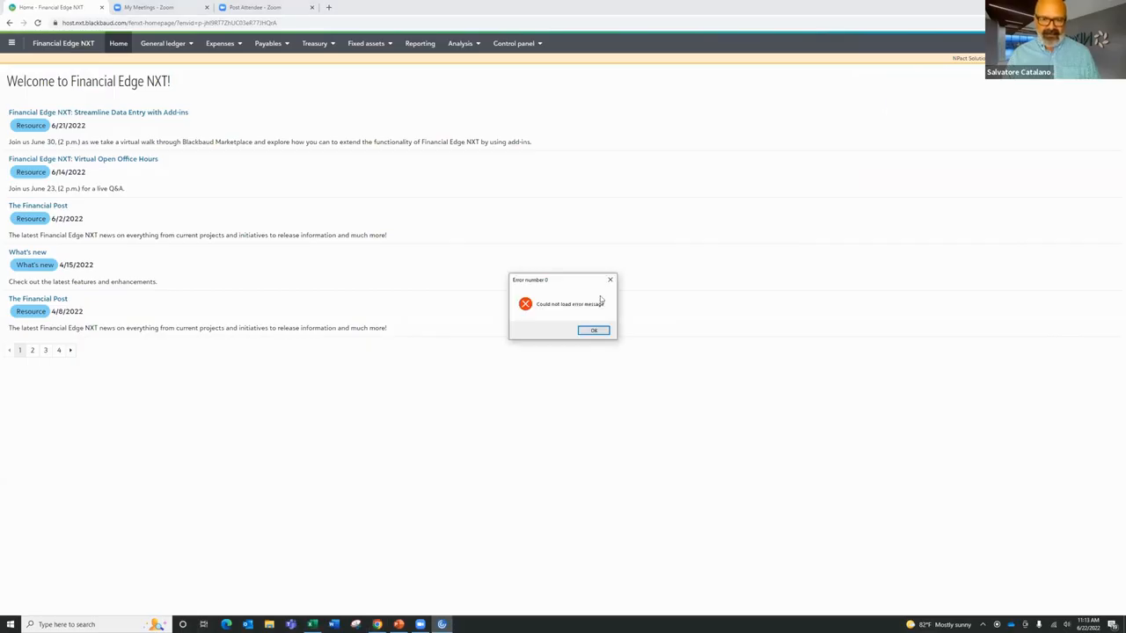
{"action": "left_click", "coordinate": [592, 331]}
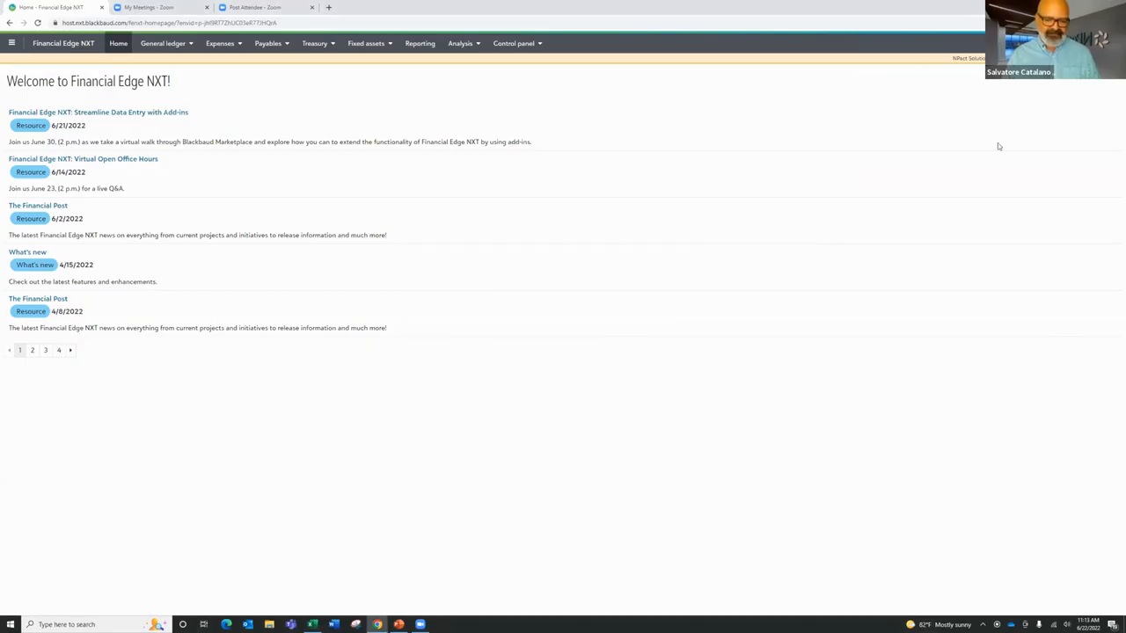
{"action": "left_click", "coordinate": [1042, 43]}
{"action": "left_click", "coordinate": [875, 116]}
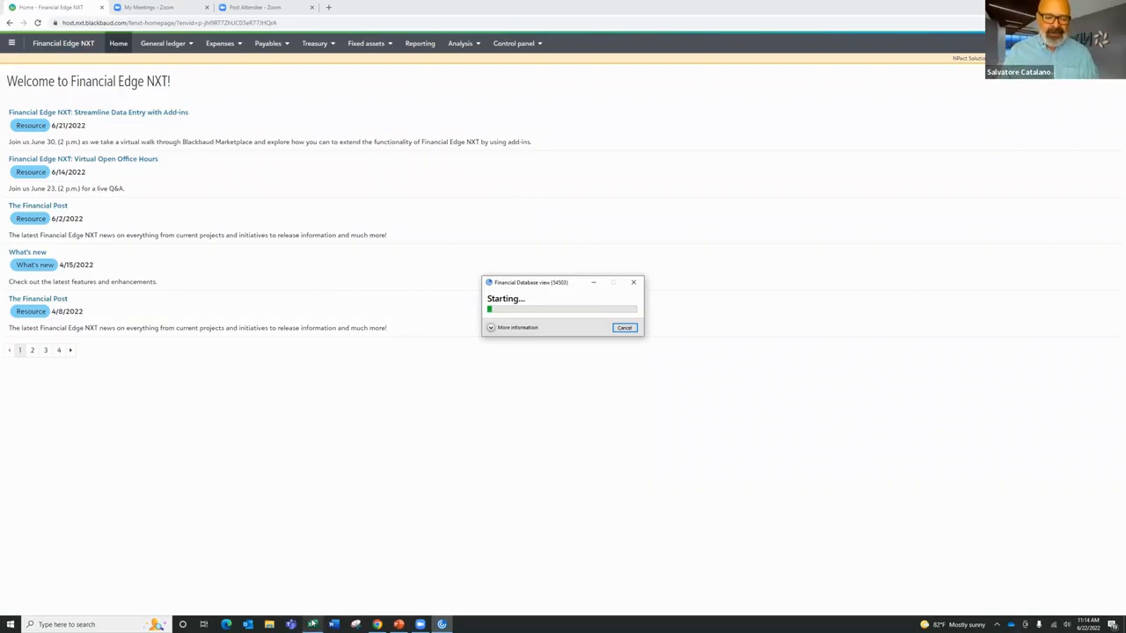
Switch to the Book1 workbook in Excel and add a new blank worksheet.
{"action": "mouse_move", "coordinate": [313, 624]}
{"action": "left_click", "coordinate": [352, 578]}
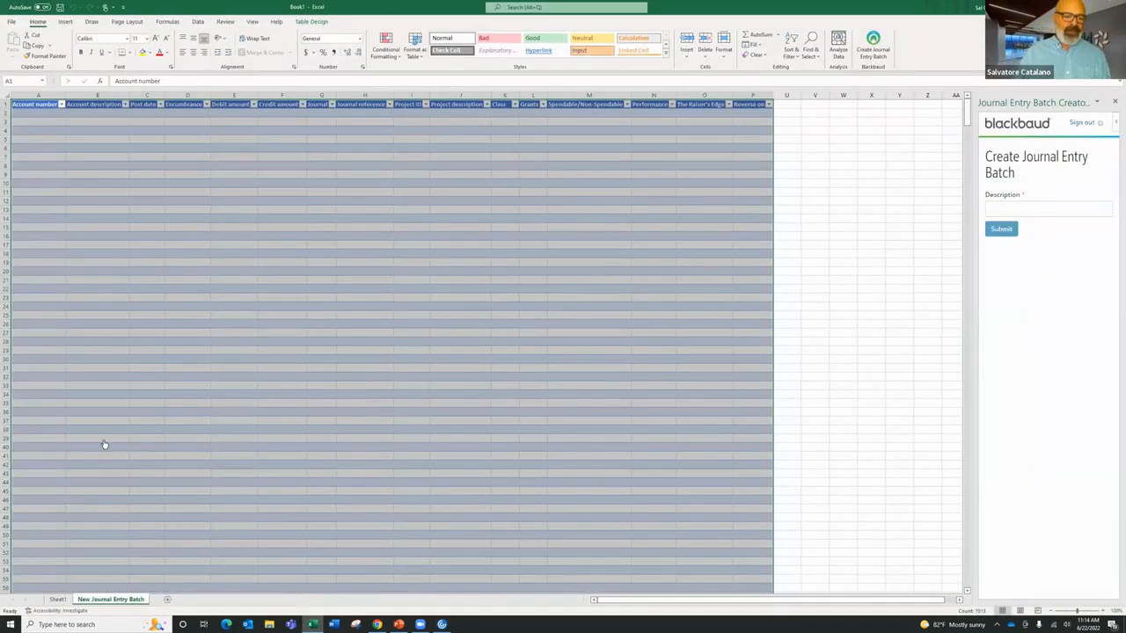
{"action": "left_click", "coordinate": [168, 600]}
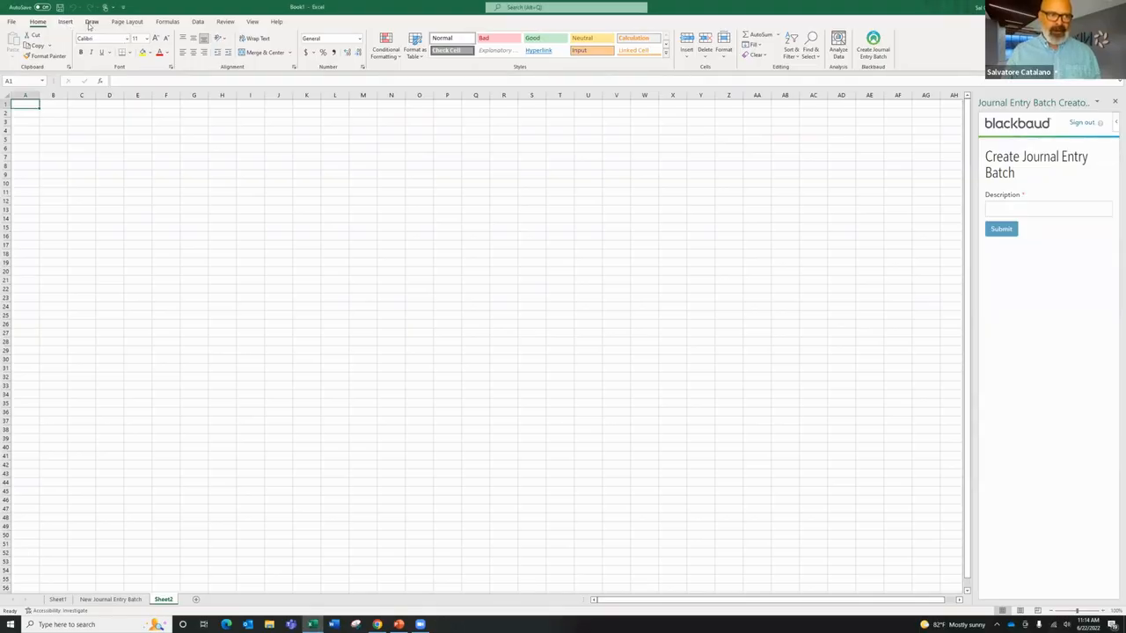
Open the Office Add-ins store and search it for "blackbaud".
{"action": "left_click", "coordinate": [66, 22]}
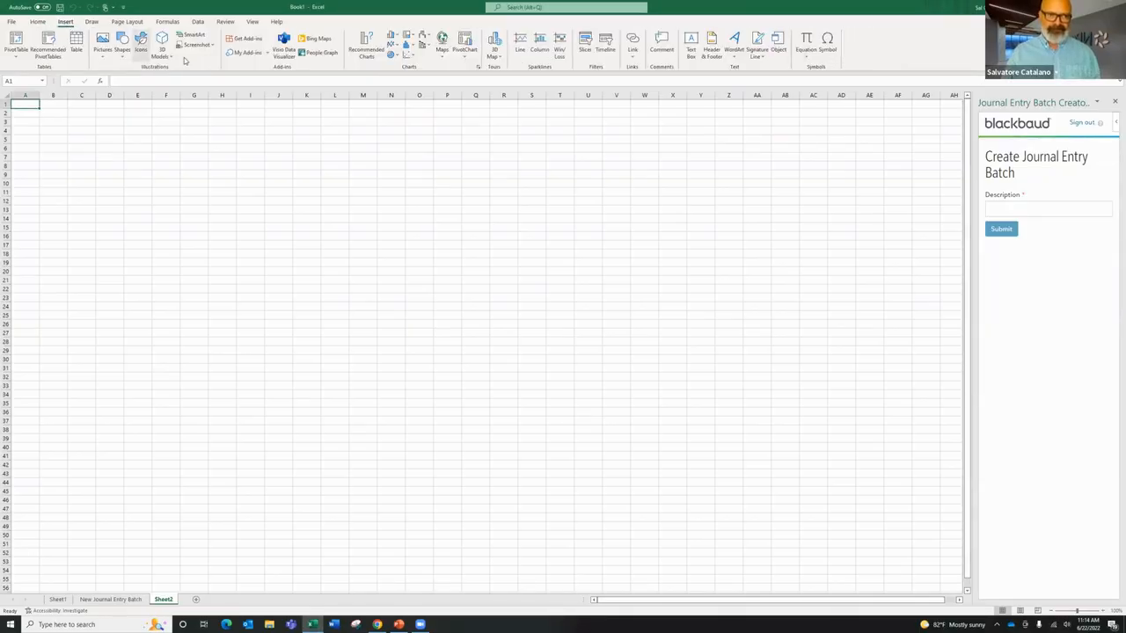
{"action": "left_click", "coordinate": [247, 41]}
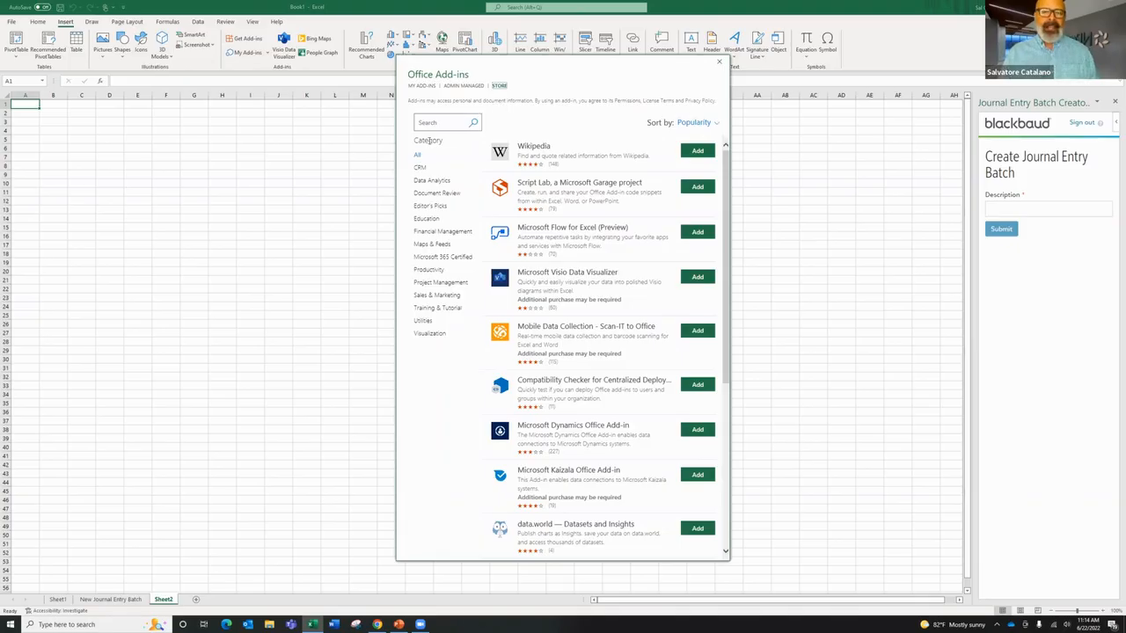
{"action": "left_click", "coordinate": [438, 122]}
{"action": "type", "text": "blackbaud"}
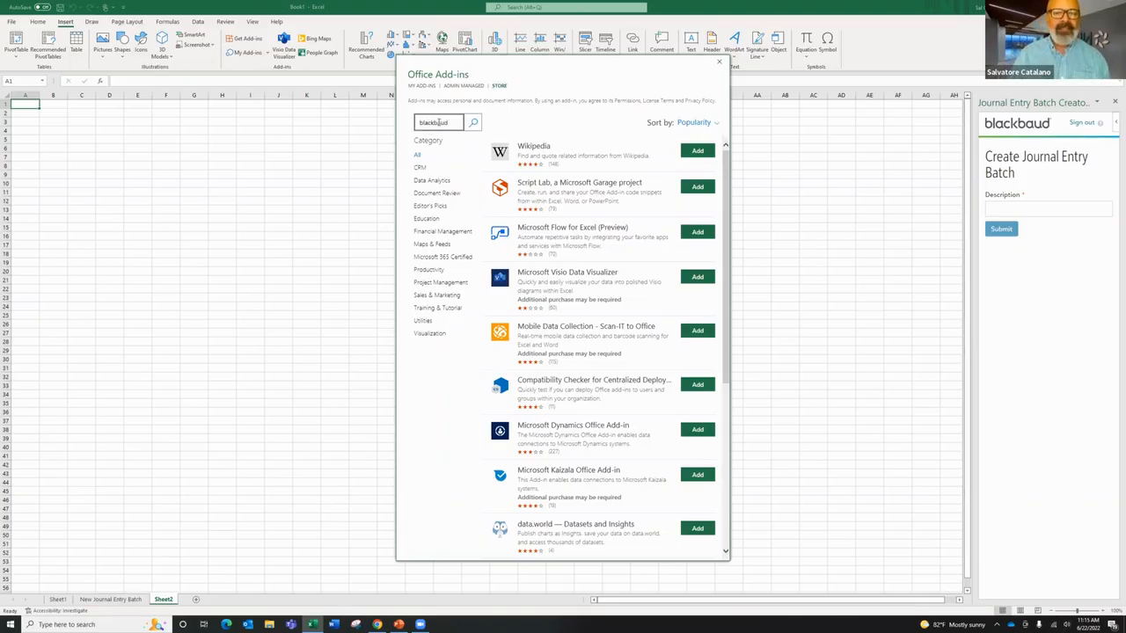
{"action": "key", "text": "Return"}
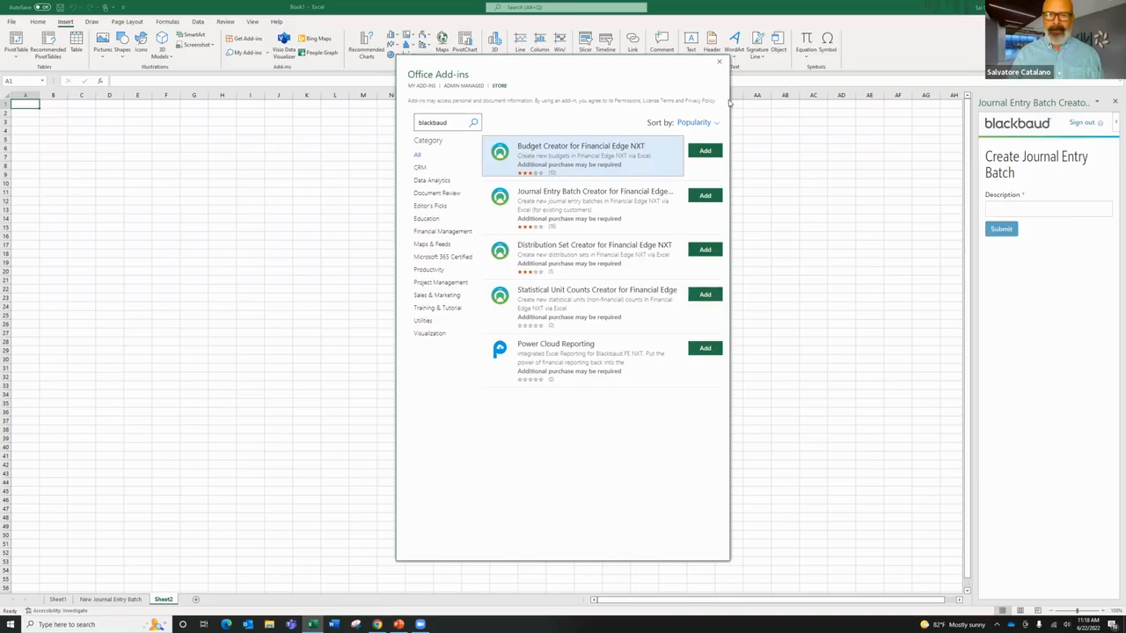
Install the Journal Entry Batch Creator for Financial Edge NXT add-in and start a new journal entry batch with it.
{"action": "left_click", "coordinate": [705, 196]}
{"action": "left_click", "coordinate": [650, 219]}
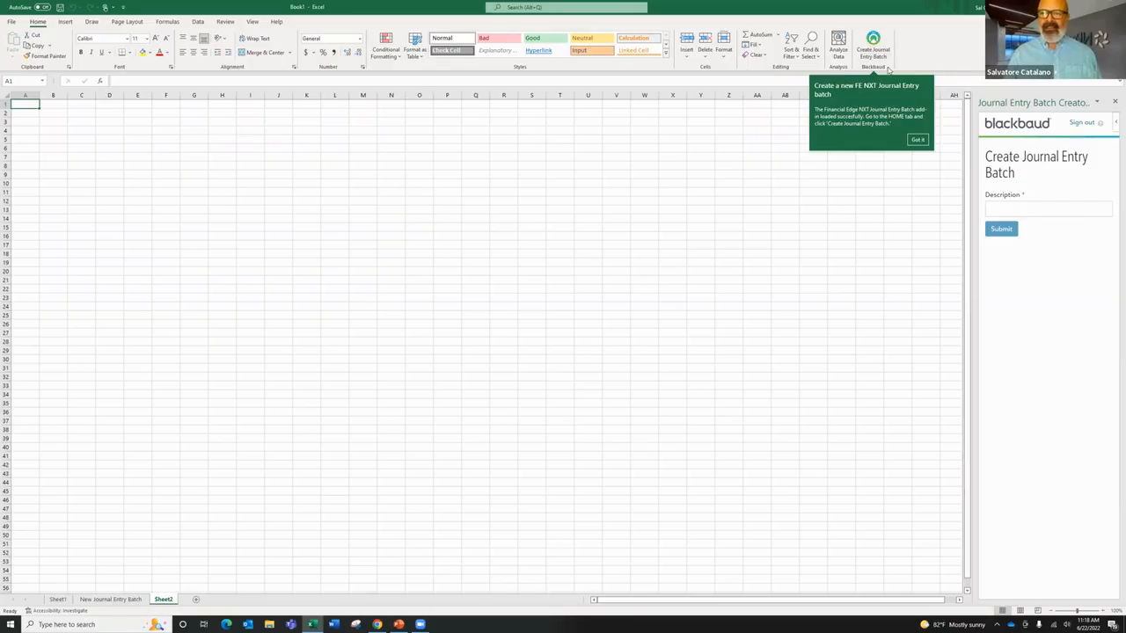
{"action": "left_click", "coordinate": [920, 140]}
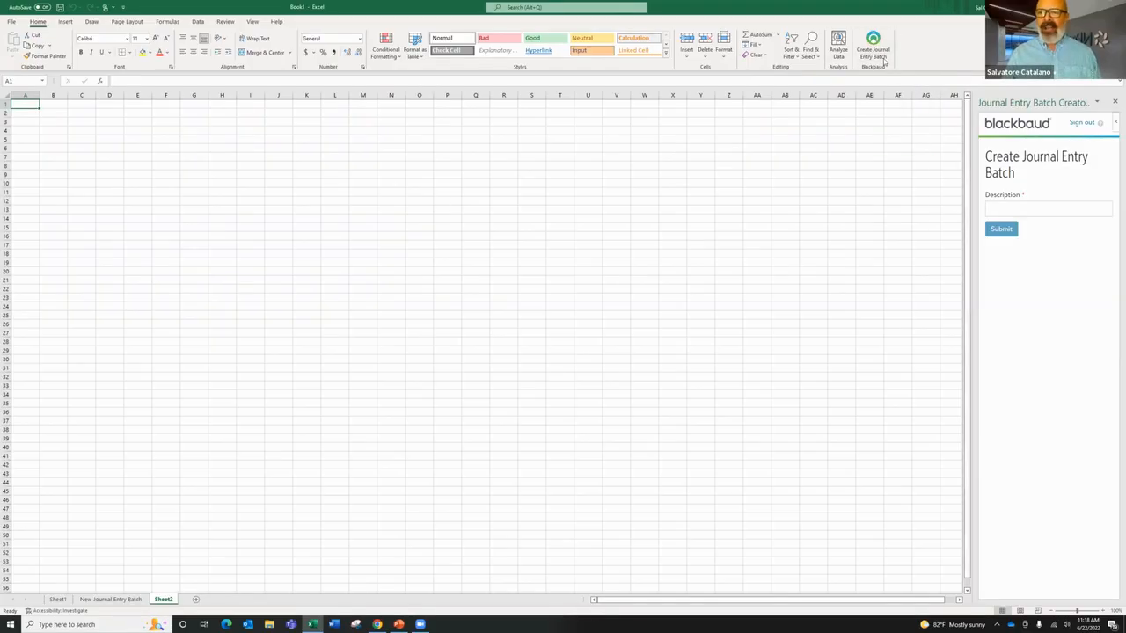
{"action": "left_click", "coordinate": [873, 46]}
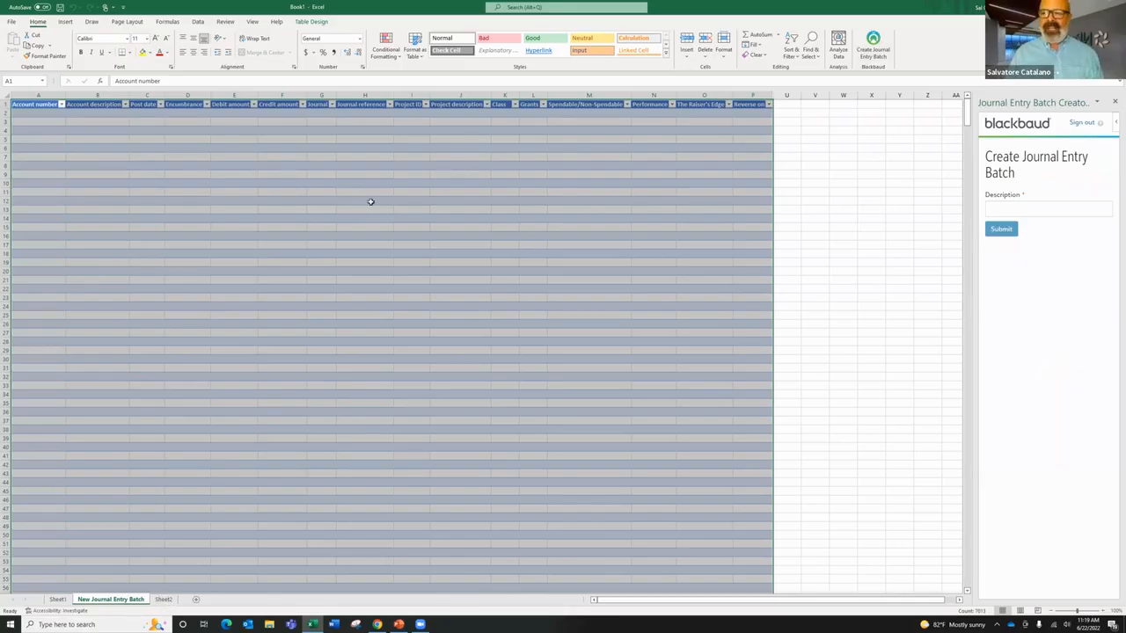
Enter ledger code 01-5000-00 as the account on the first line of the New Journal Entry Batch table.
{"action": "left_click", "coordinate": [82, 140]}
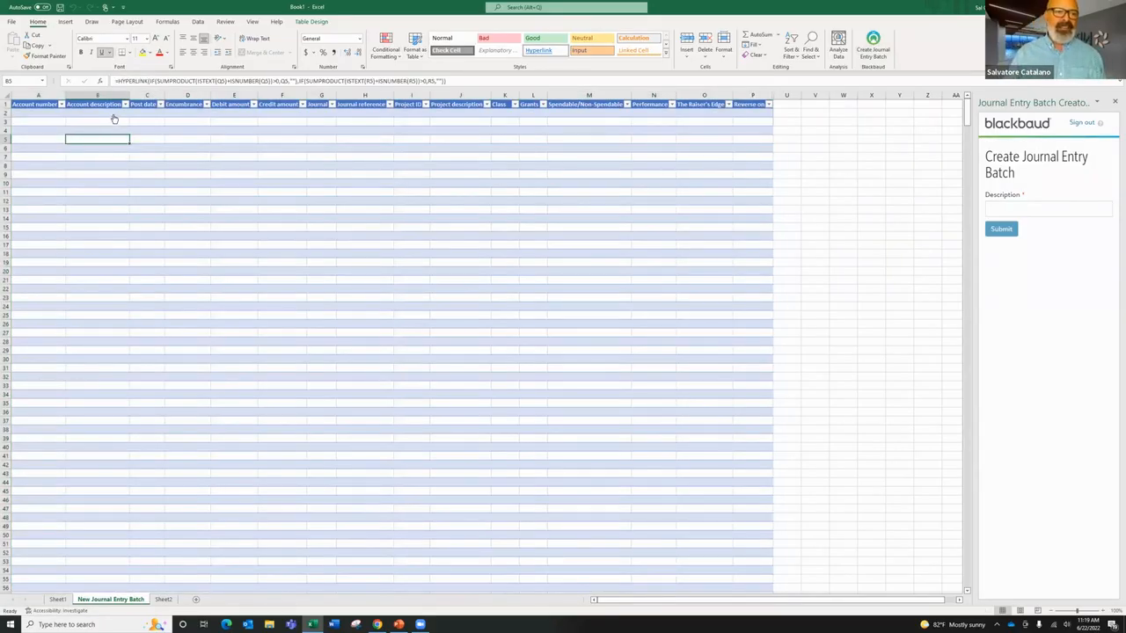
{"action": "left_click", "coordinate": [36, 114]}
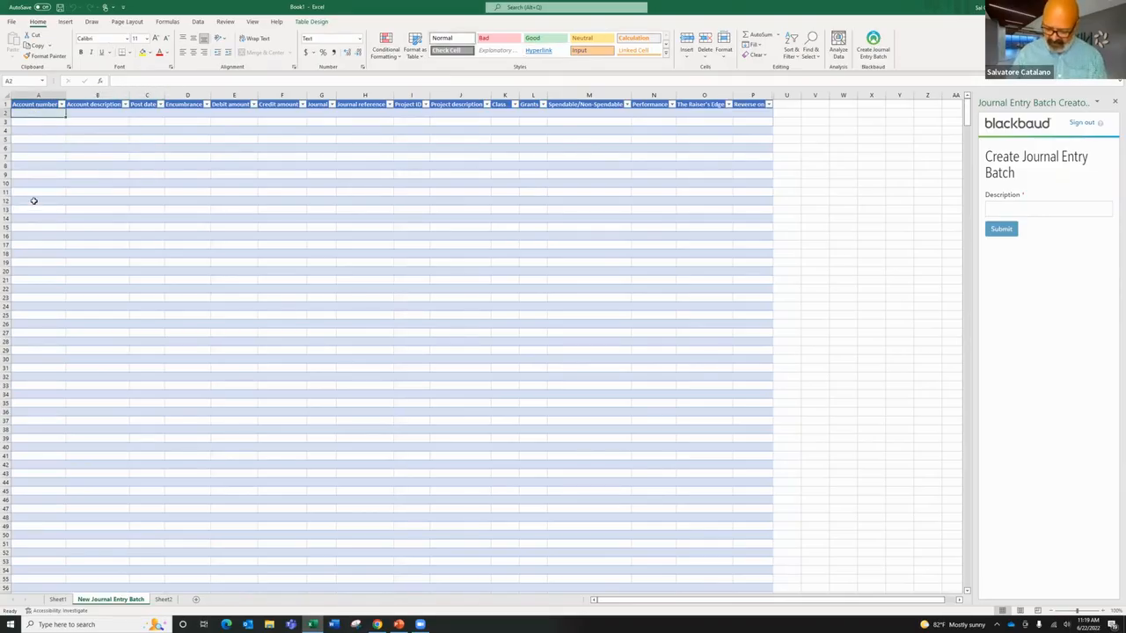
{"action": "type", "text": "01-5000-00"}
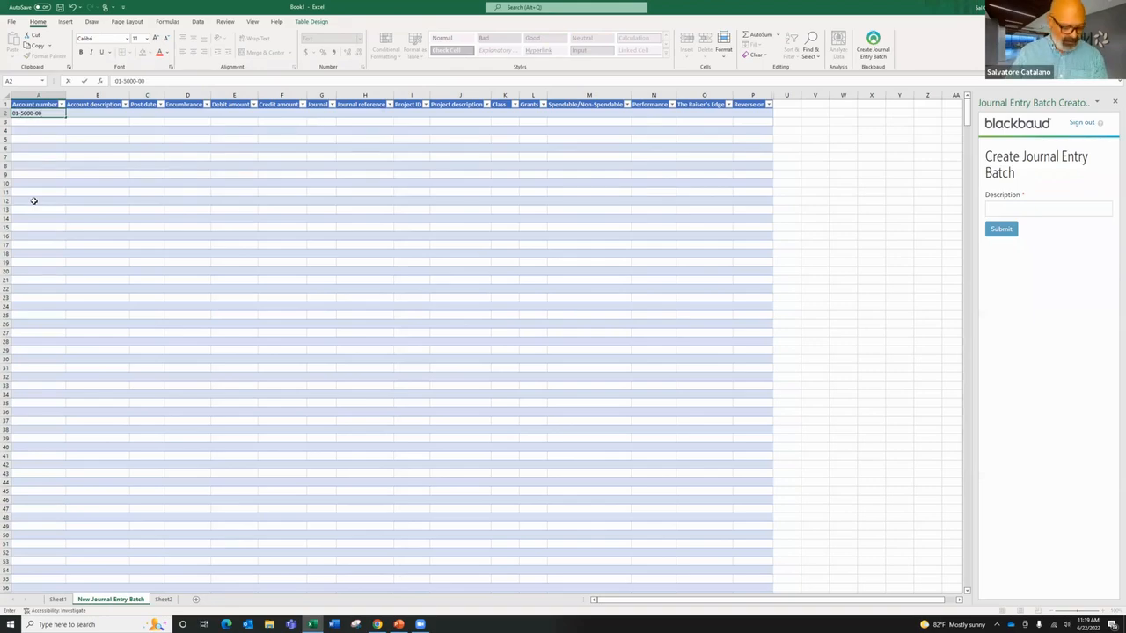
{"action": "key", "text": "Tab"}
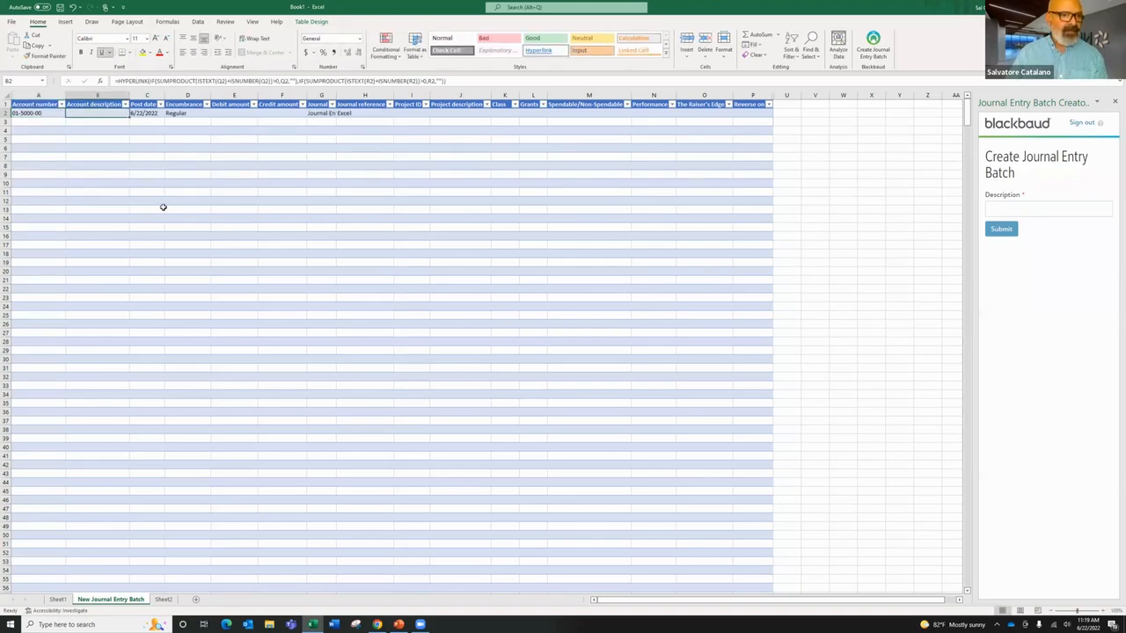
{"action": "left_click", "coordinate": [74, 130]}
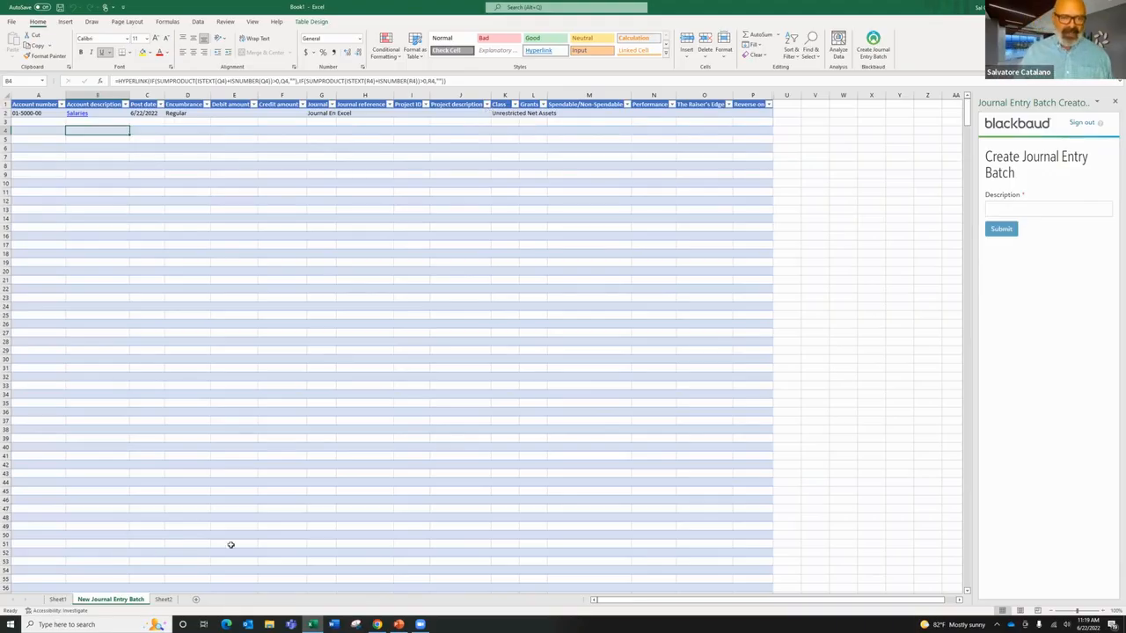
Switch to Financial Edge NXT in Chrome, clear the search on the general ledger's journal entry batches list, and open a new batch form.
{"action": "left_click", "coordinate": [377, 624]}
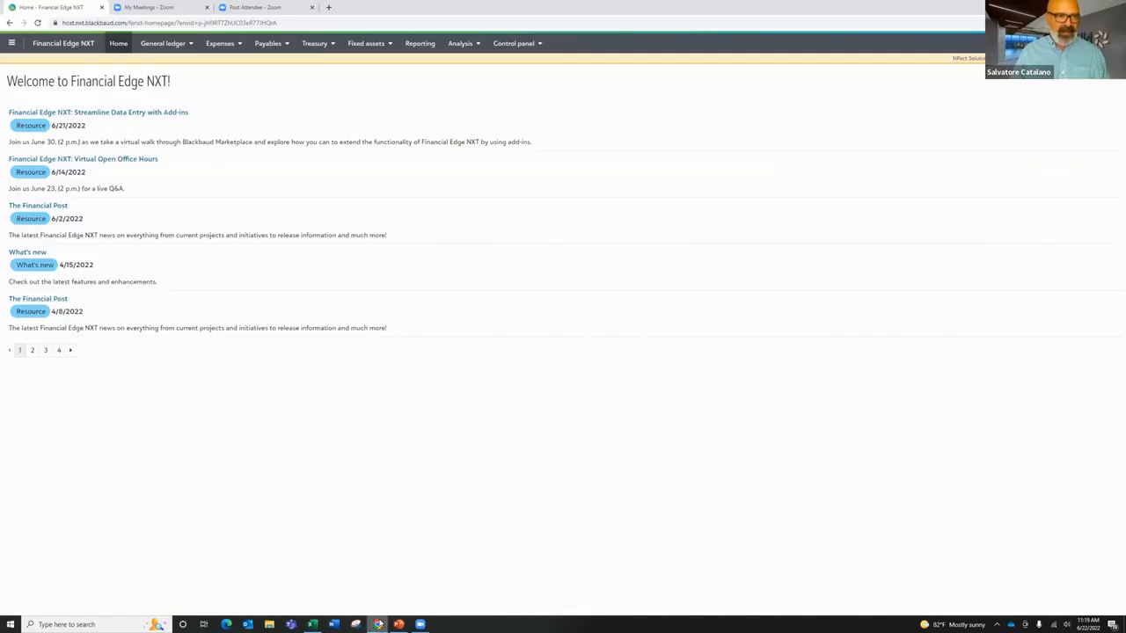
{"action": "left_click", "coordinate": [162, 46]}
{"action": "left_click", "coordinate": [167, 65]}
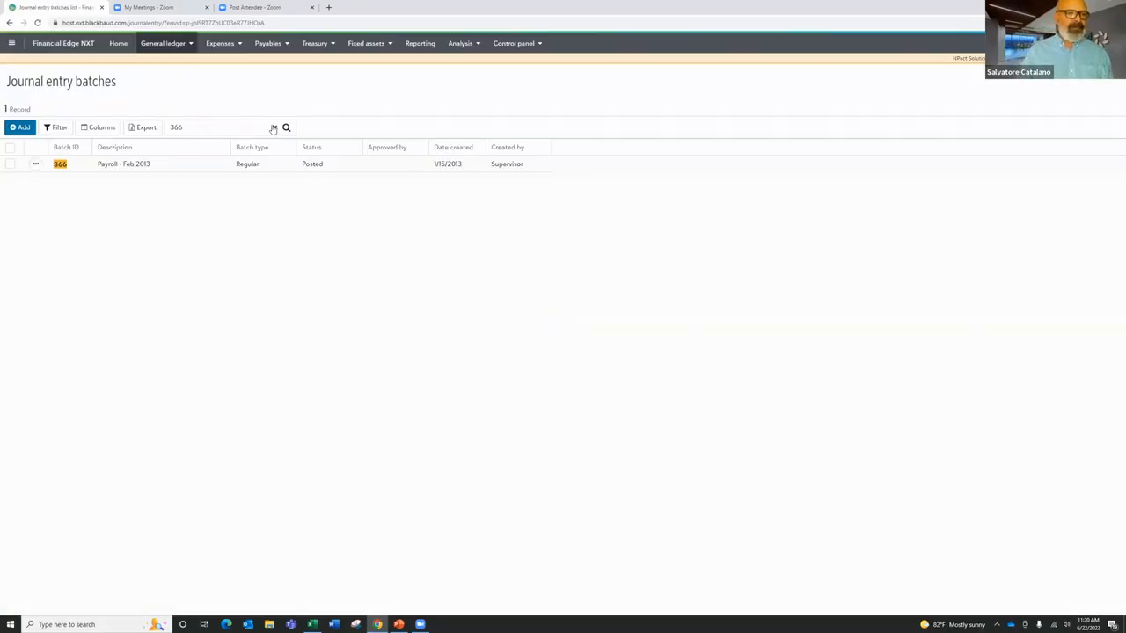
{"action": "left_click", "coordinate": [275, 128]}
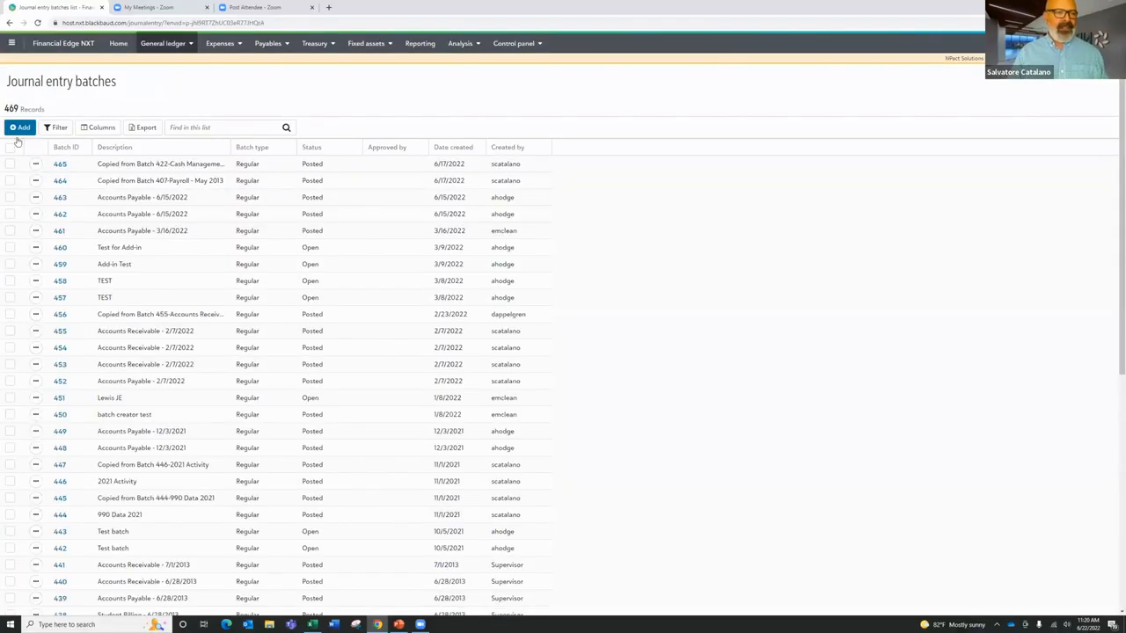
{"action": "left_click", "coordinate": [17, 127]}
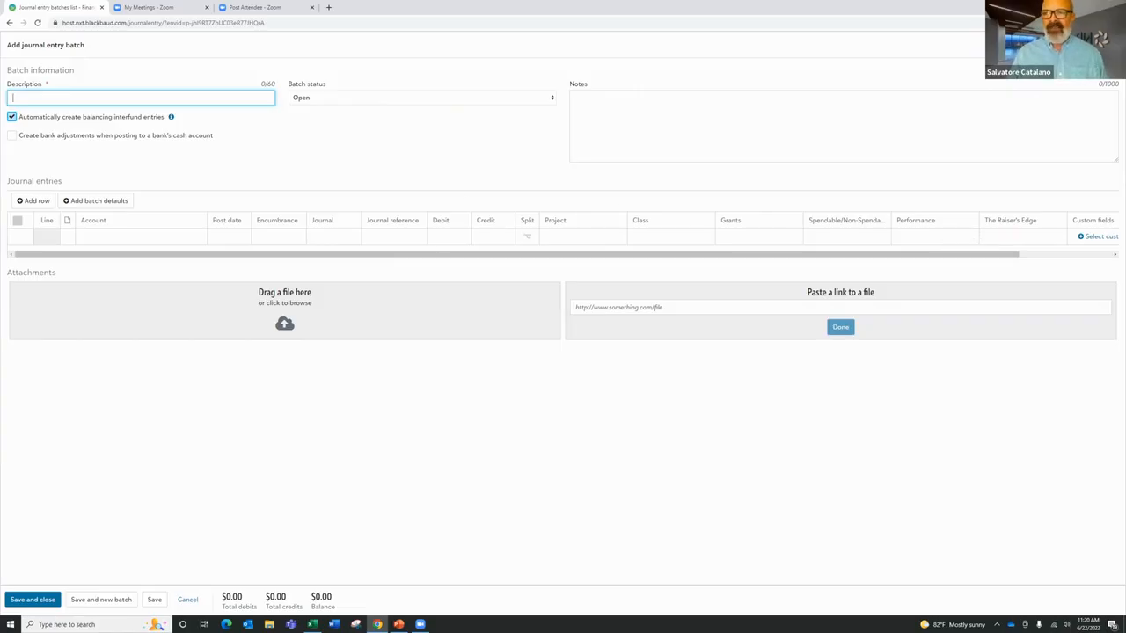
Return to the Excel workbook and widen the Class, Journal and Project ID columns of the batch table.
{"action": "key", "text": "alt+Tab"}
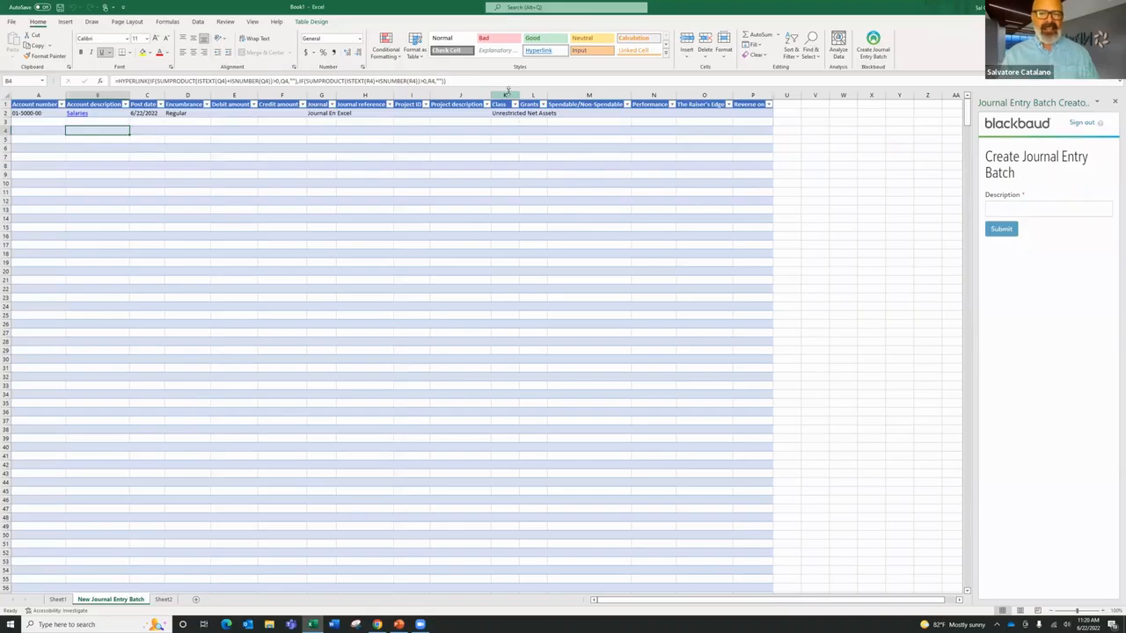
{"action": "left_click_drag", "start_coordinate": [518, 93], "coordinate": [563, 93]}
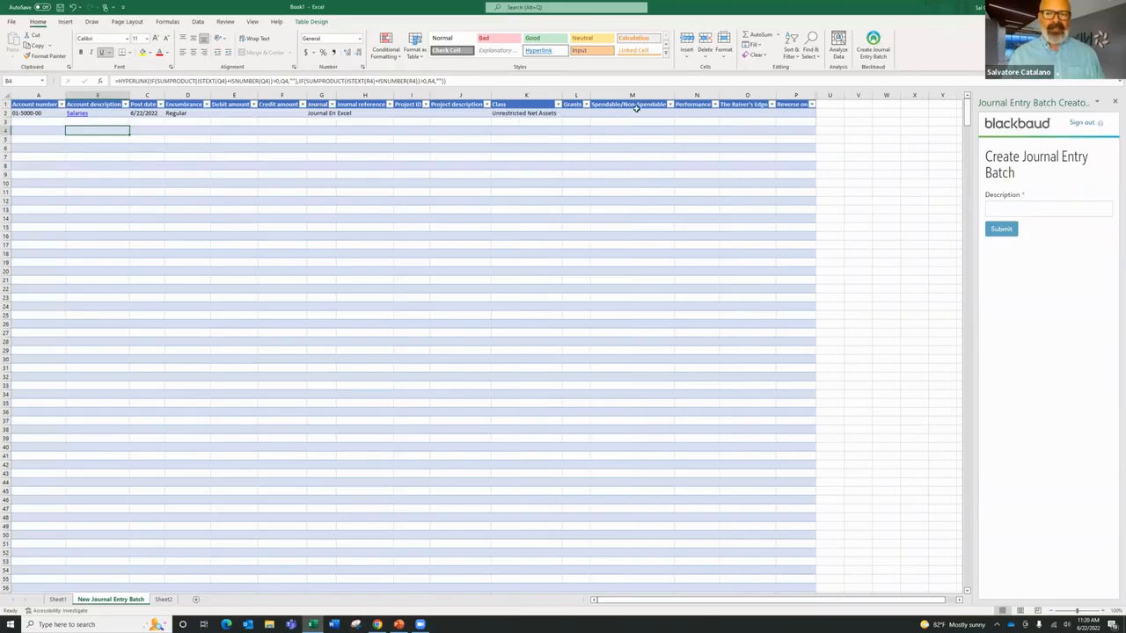
{"action": "left_click_drag", "start_coordinate": [336, 93], "coordinate": [364, 97]}
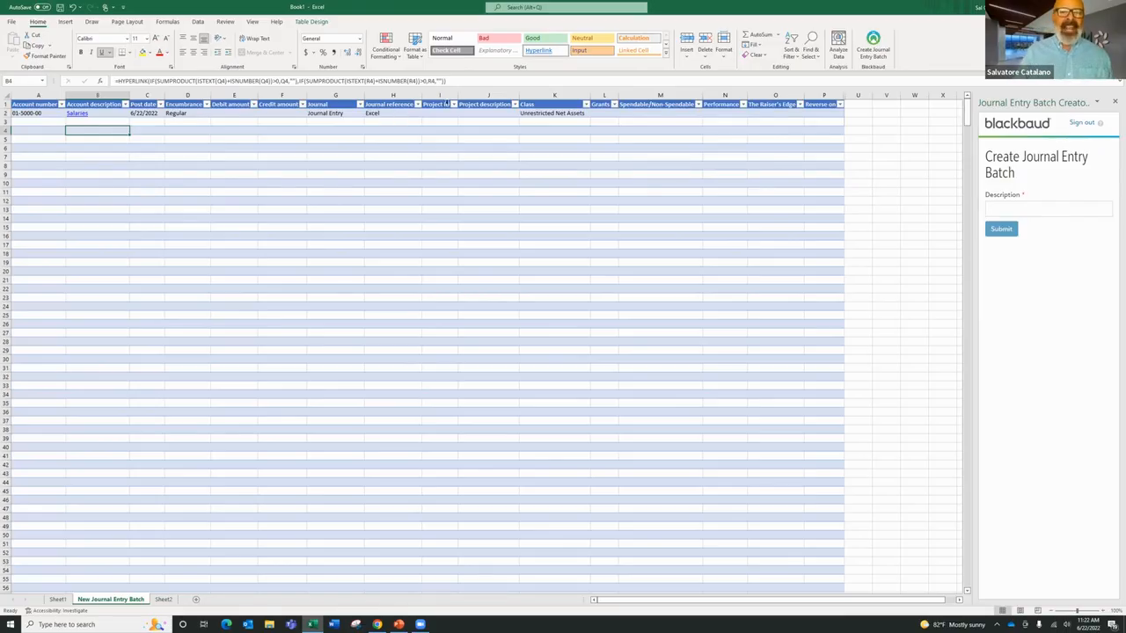
{"action": "left_click_drag", "start_coordinate": [458, 93], "coordinate": [472, 93]}
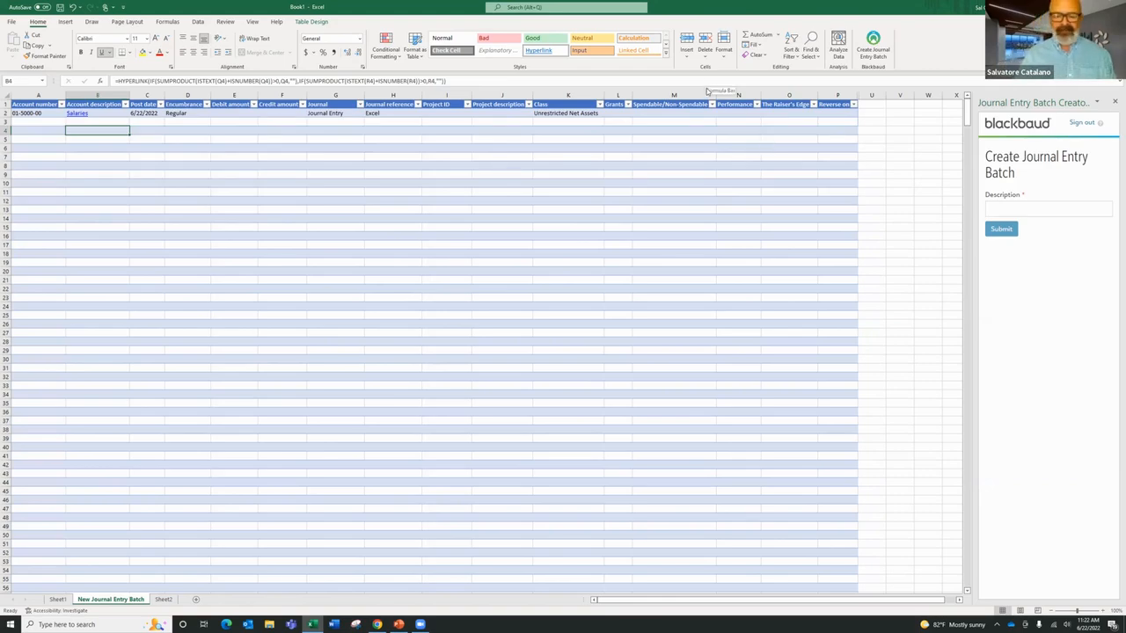
Enter a debit amount of 100 on the first line and ledger code 01-5001-00 as the account on the second line.
{"action": "left_click", "coordinate": [233, 114]}
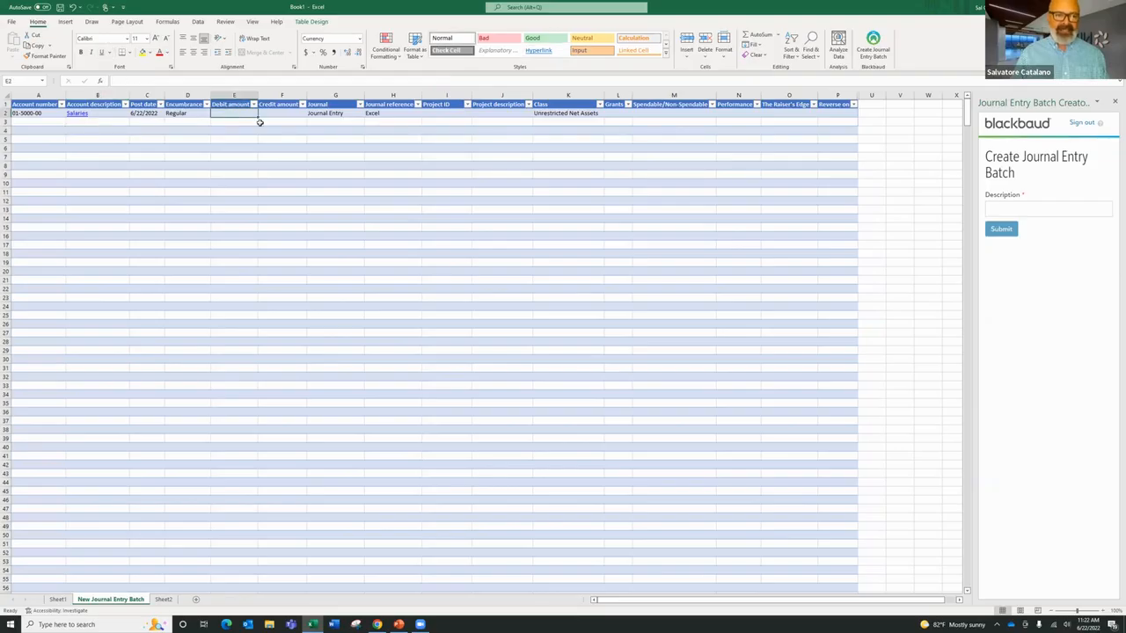
{"action": "type", "text": "100"}
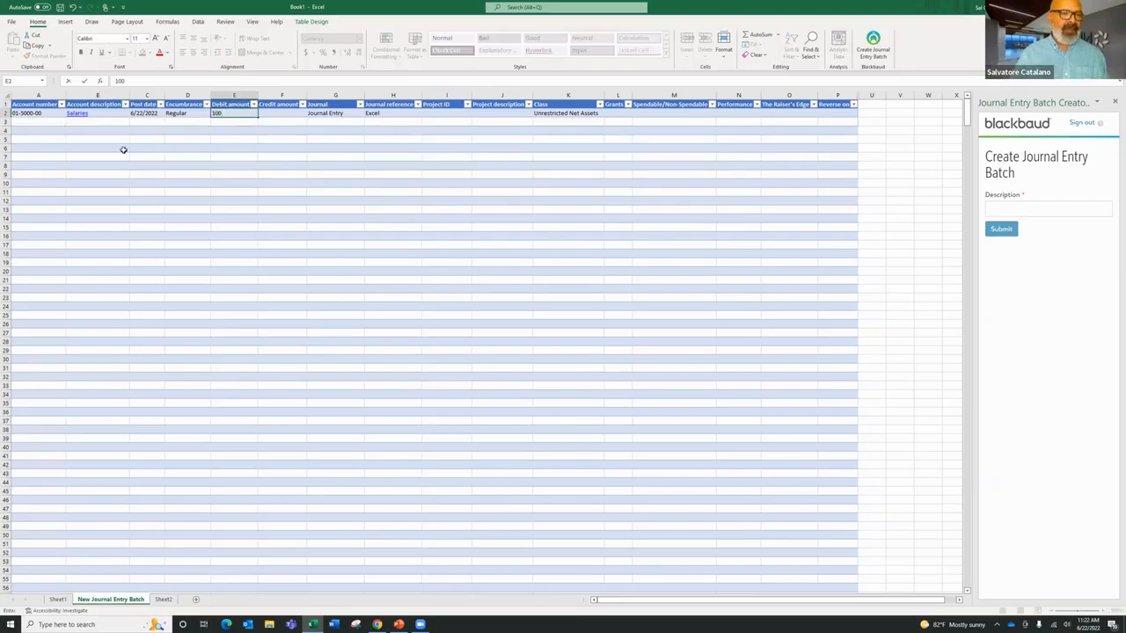
{"action": "left_click", "coordinate": [22, 122]}
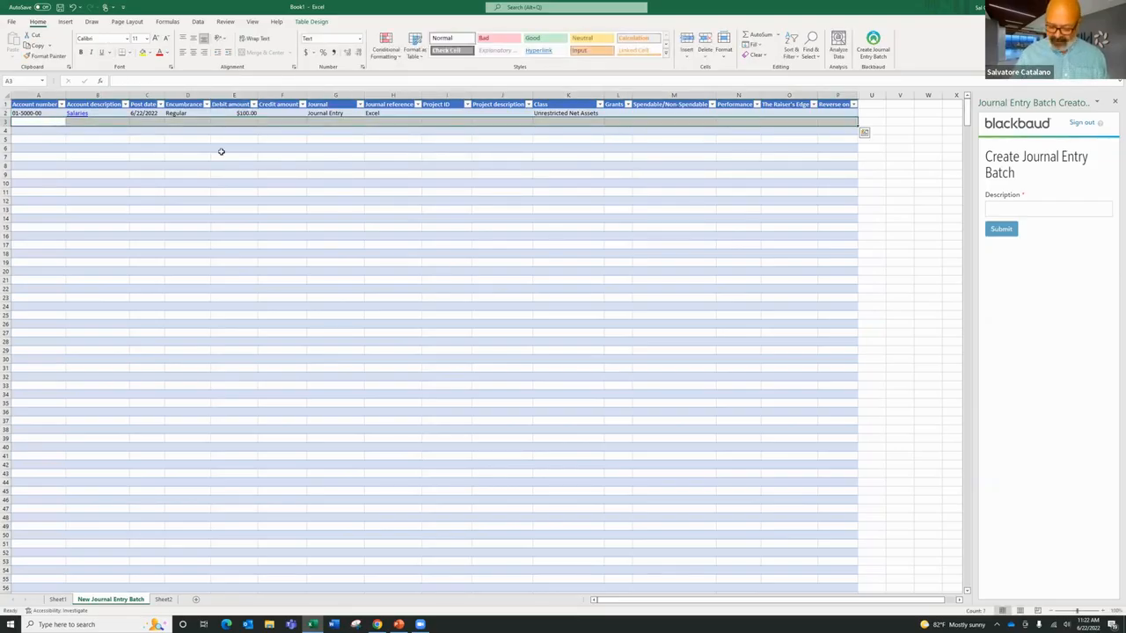
{"action": "type", "text": "01-50"}
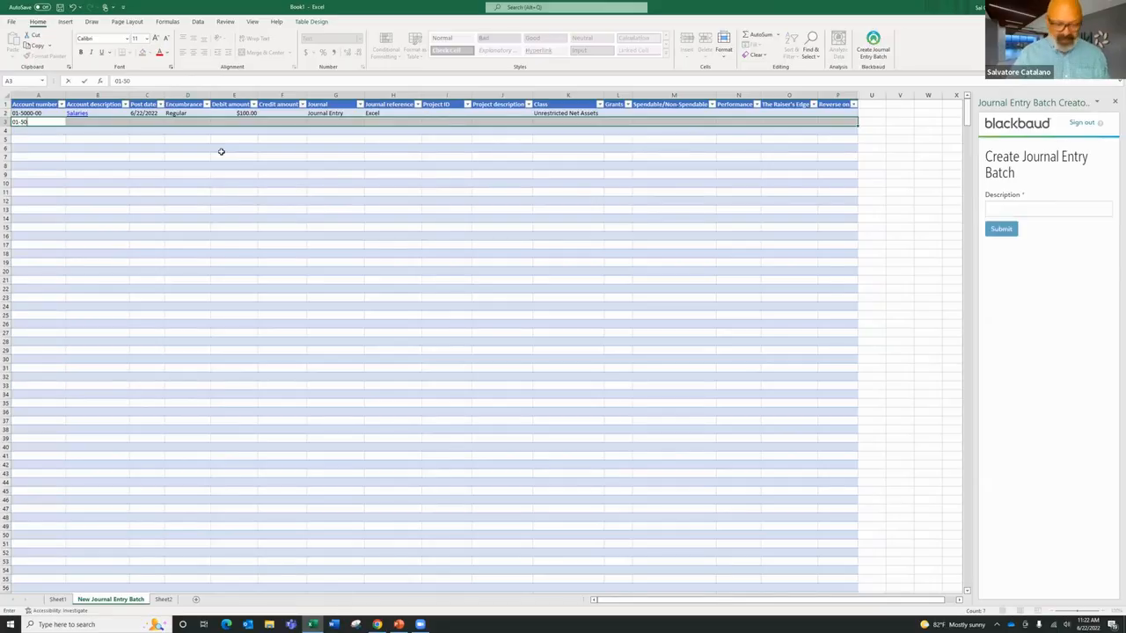
{"action": "type", "text": "01-00"}
{"action": "key", "text": "Tab"}
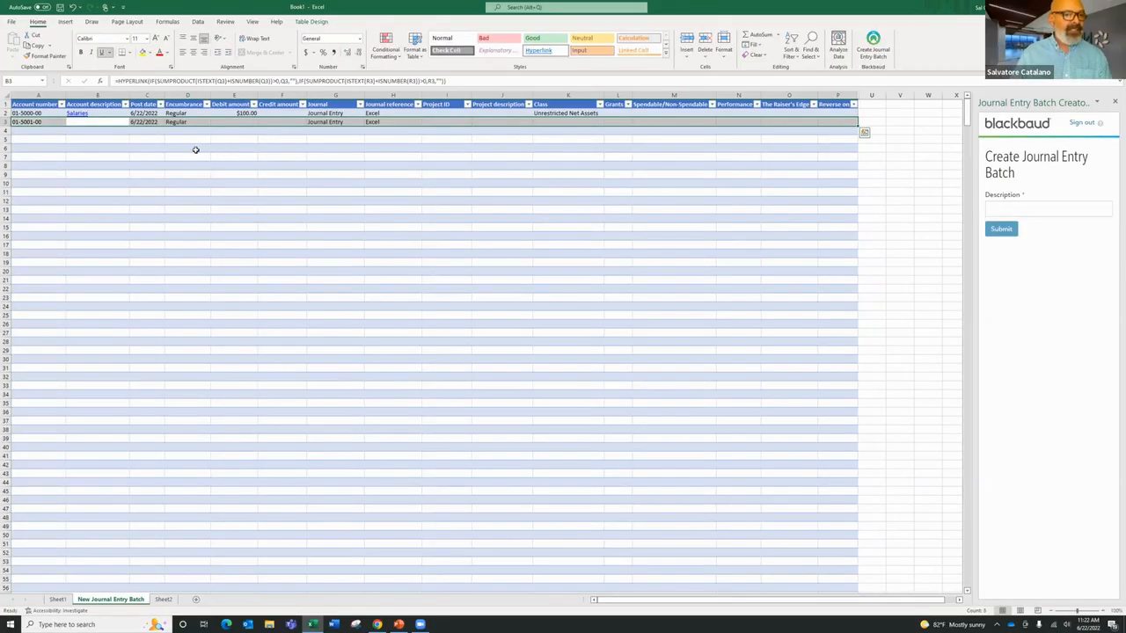
Change the account on the second line of the batch table to ledger code 01-5000-00.
{"action": "left_click", "coordinate": [197, 149]}
{"action": "left_click", "coordinate": [38, 122]}
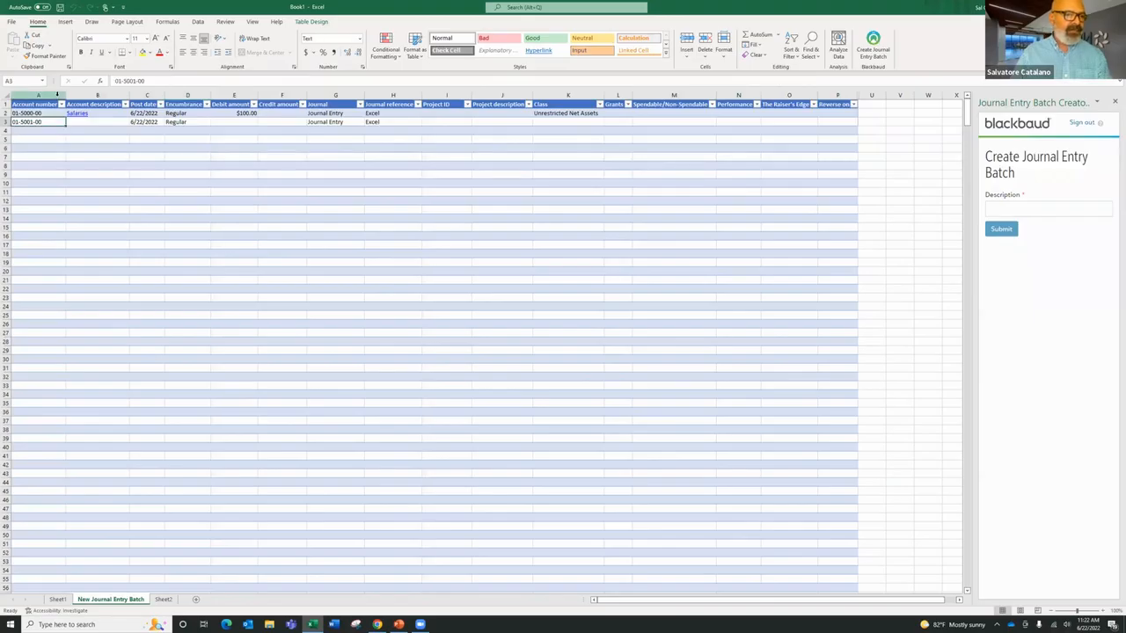
{"action": "left_click", "coordinate": [132, 80]}
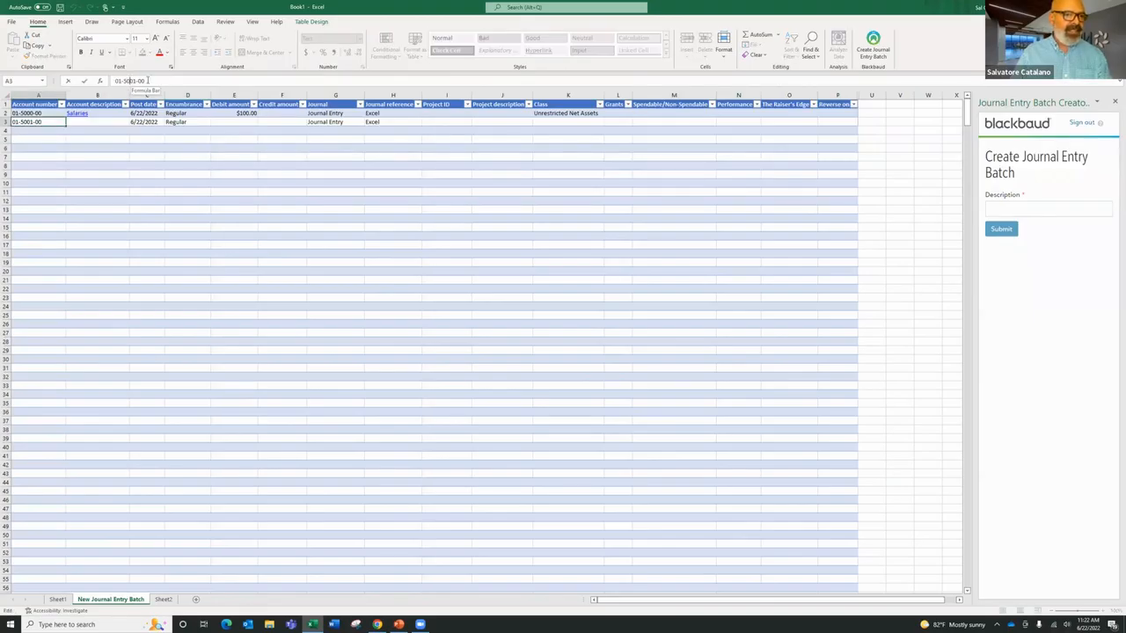
{"action": "key", "text": "BackSpace"}
{"action": "type", "text": "0"}
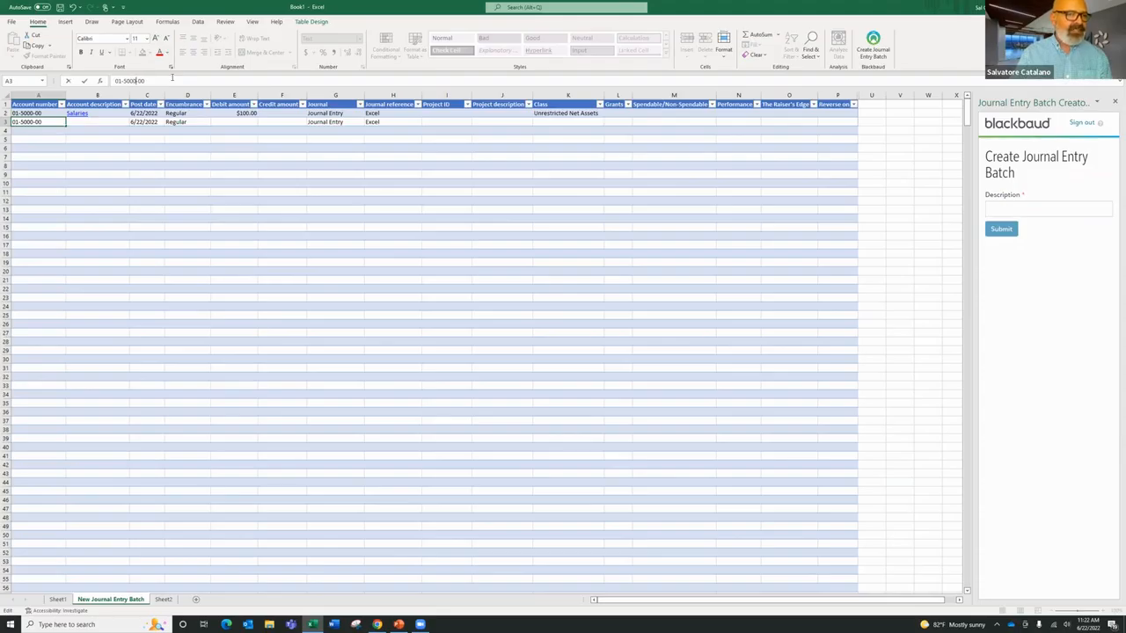
{"action": "key", "text": "Tab"}
{"action": "left_click", "coordinate": [147, 192]}
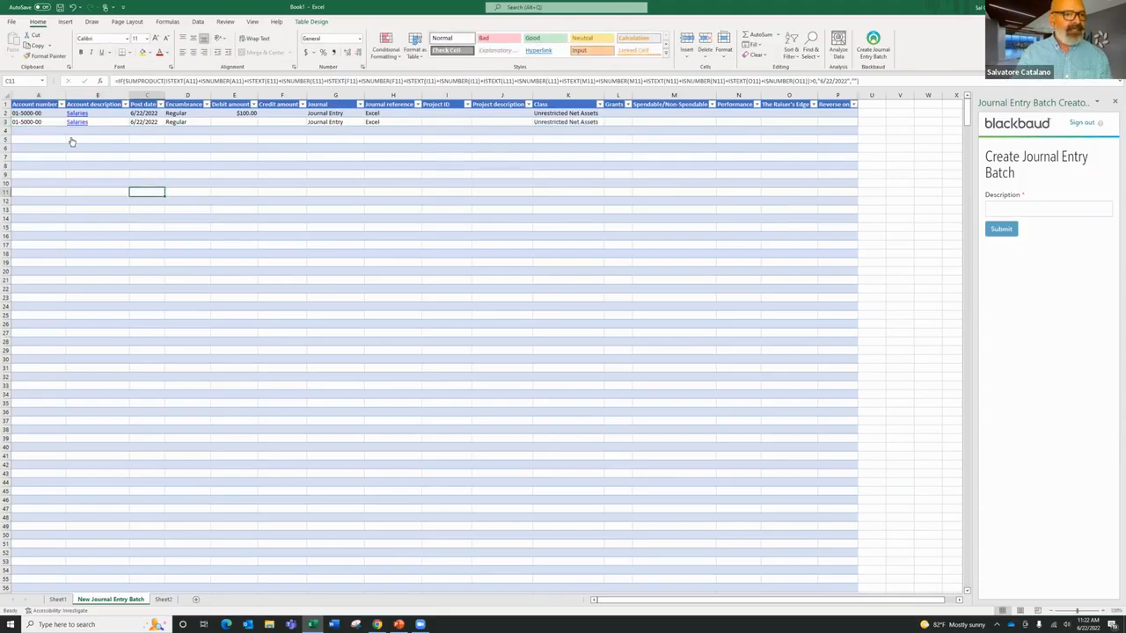
Enter ledger code 01-5000-00 as the account on the third line of the batch table.
{"action": "left_click", "coordinate": [29, 131]}
{"action": "type", "text": "0"}
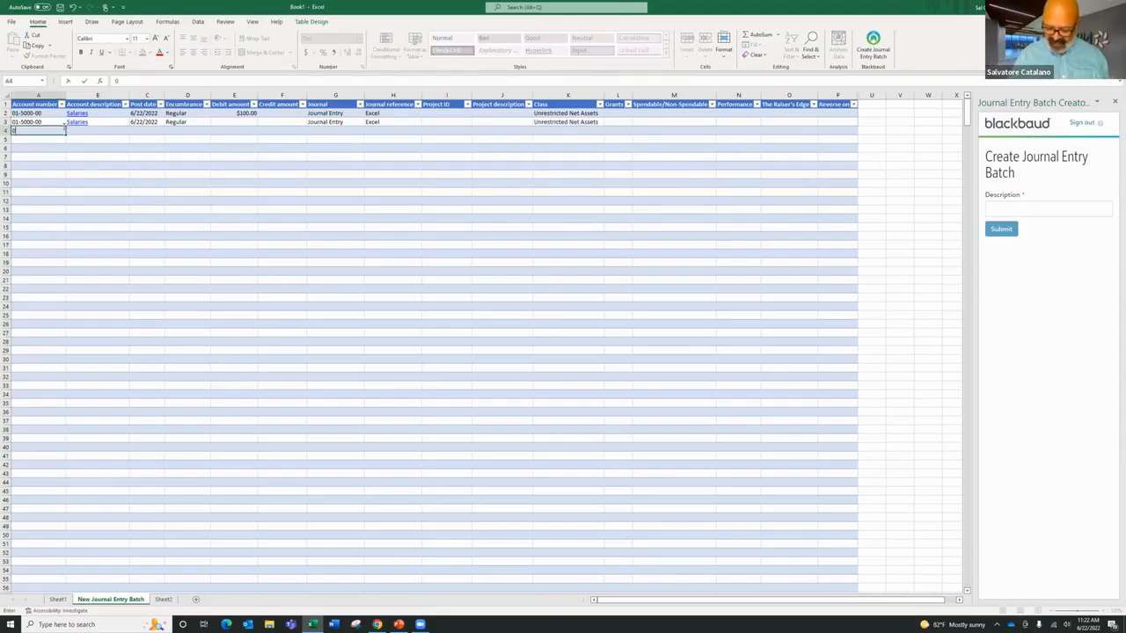
{"action": "type", "text": "1-500"}
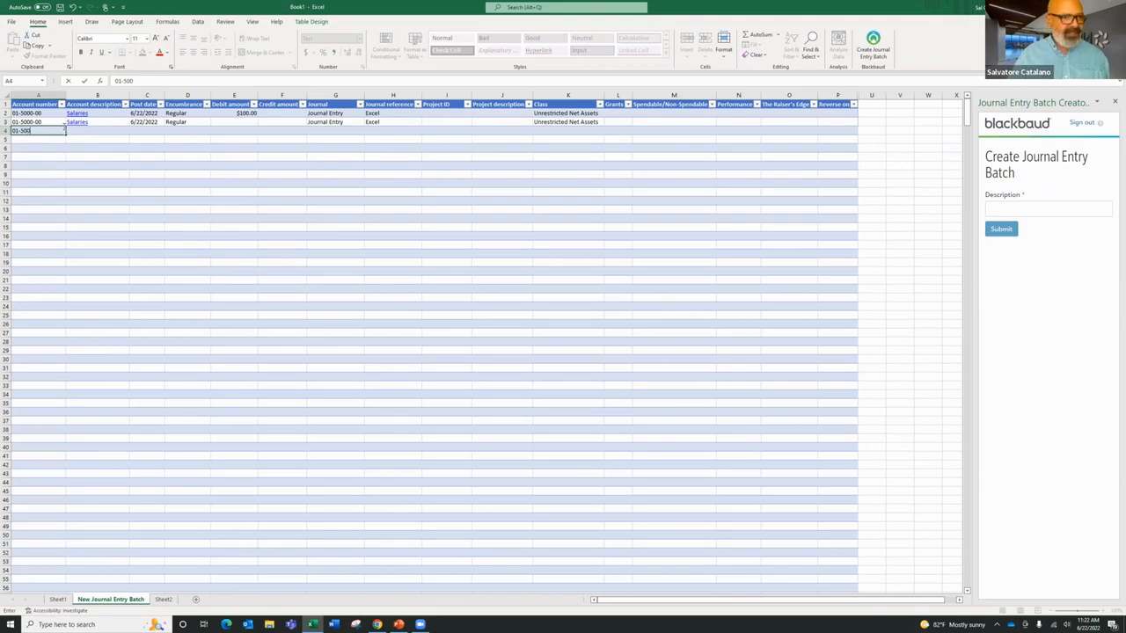
{"action": "type", "text": "0-00"}
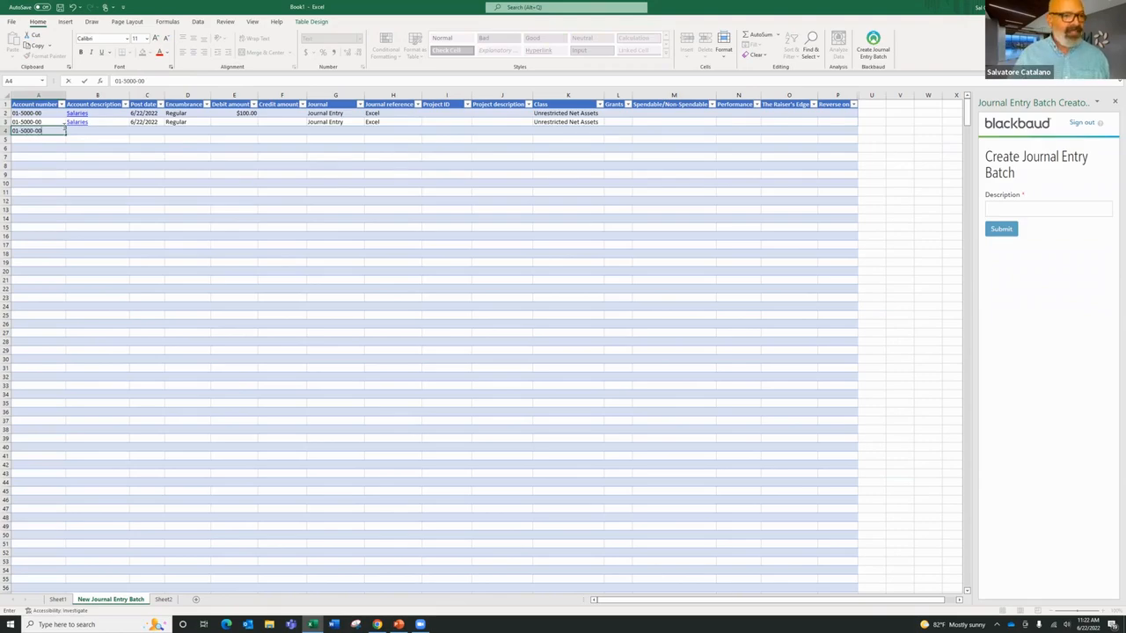
{"action": "key", "text": "Tab"}
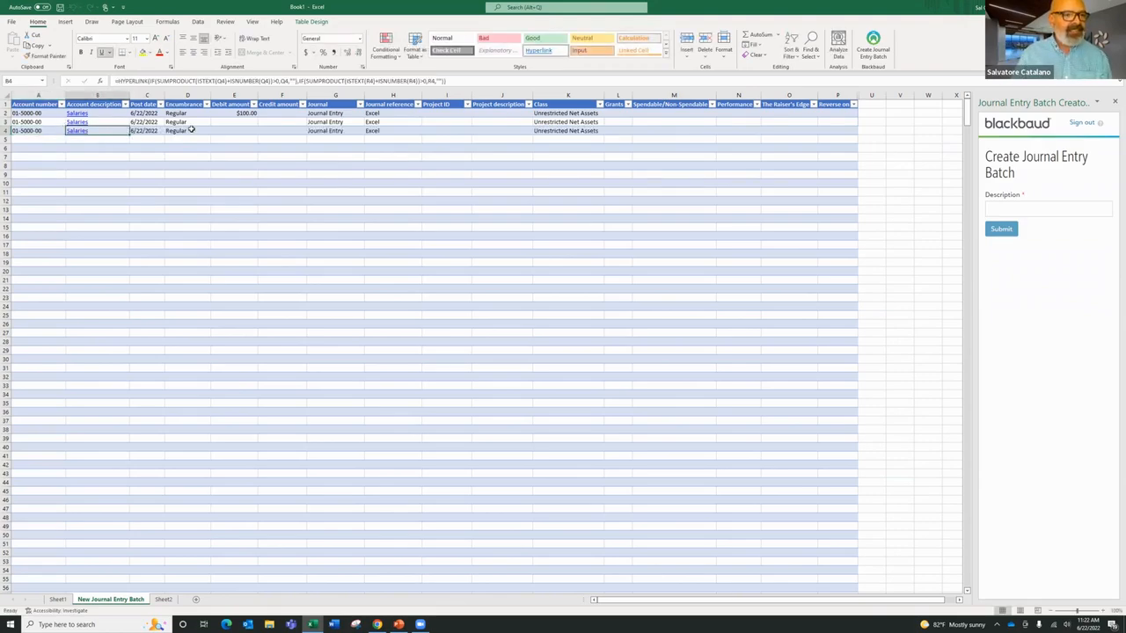
Enter a credit amount of 125 on the second line and a debit amount of 25 on the third line.
{"action": "left_click", "coordinate": [276, 121]}
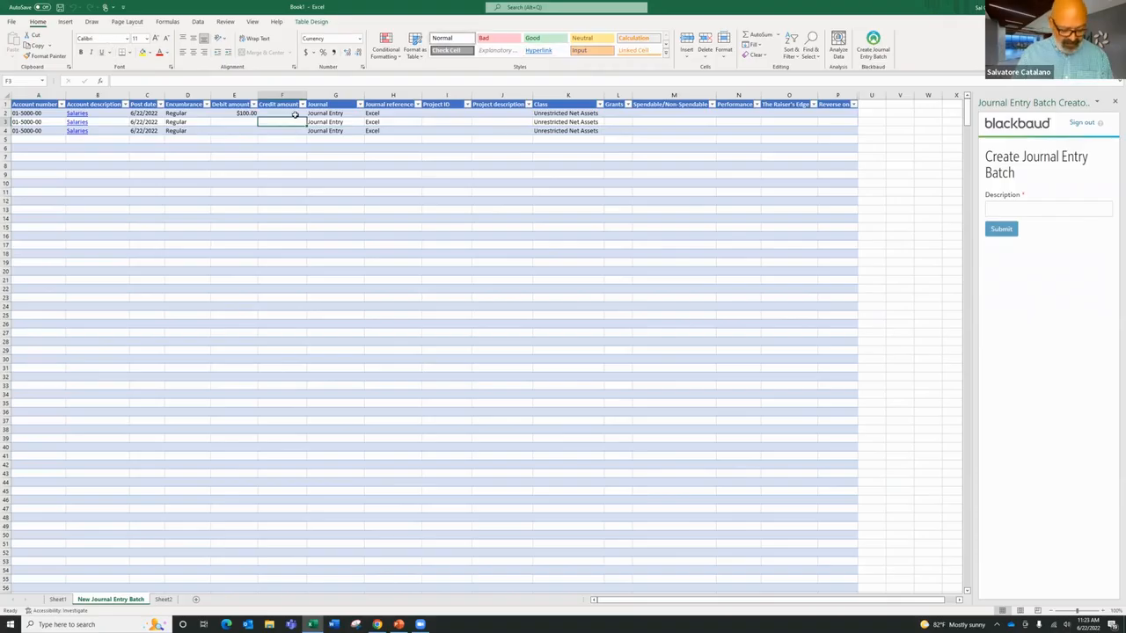
{"action": "type", "text": "125"}
{"action": "left_click", "coordinate": [242, 131]}
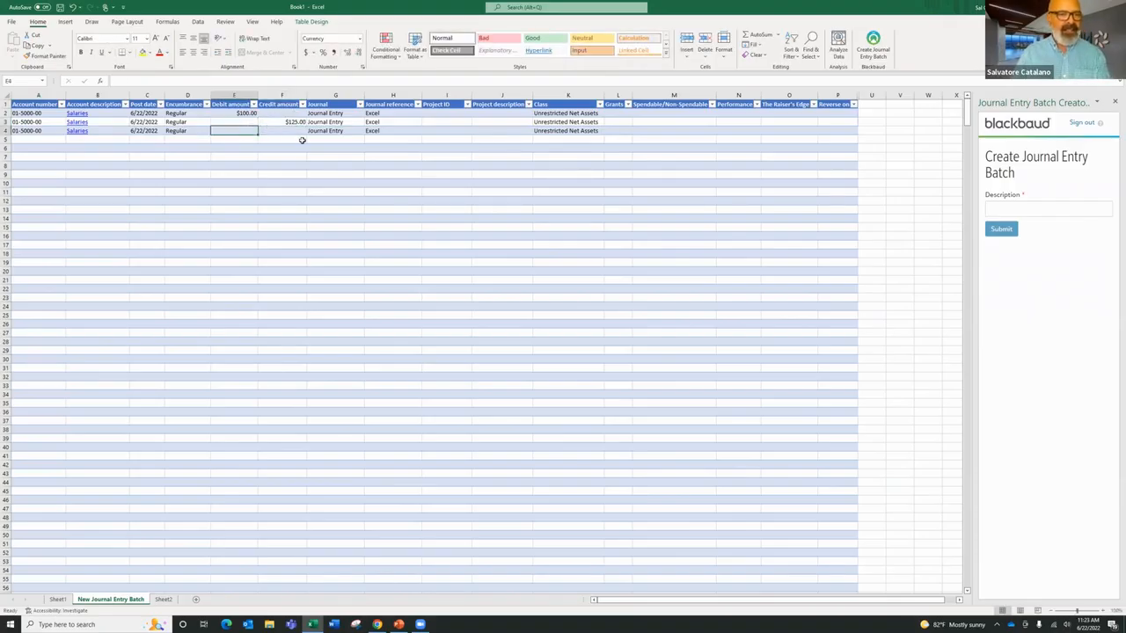
{"action": "type", "text": "25"}
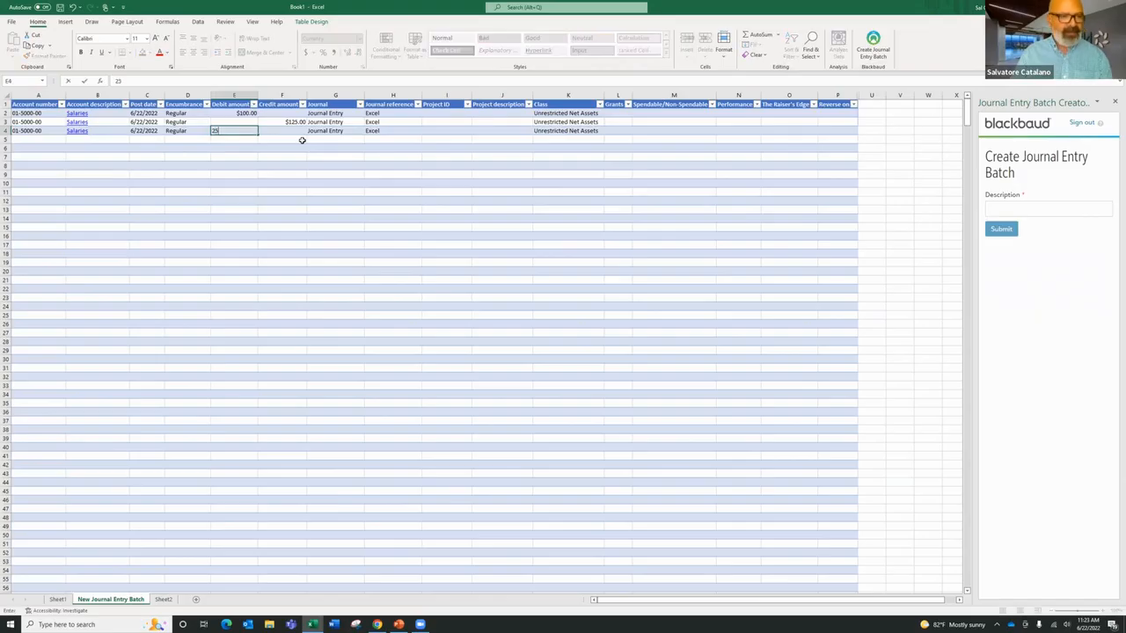
Try project IDs 1000 and 0000 on the first line and 000 on the second line.
{"action": "left_click", "coordinate": [449, 114]}
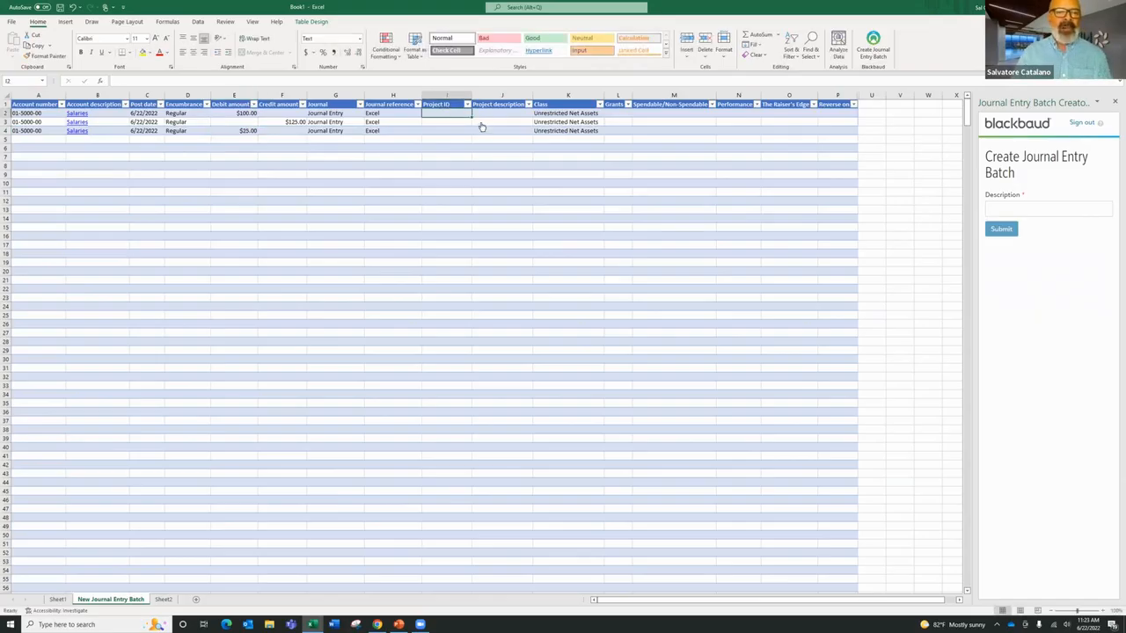
{"action": "type", "text": "100"}
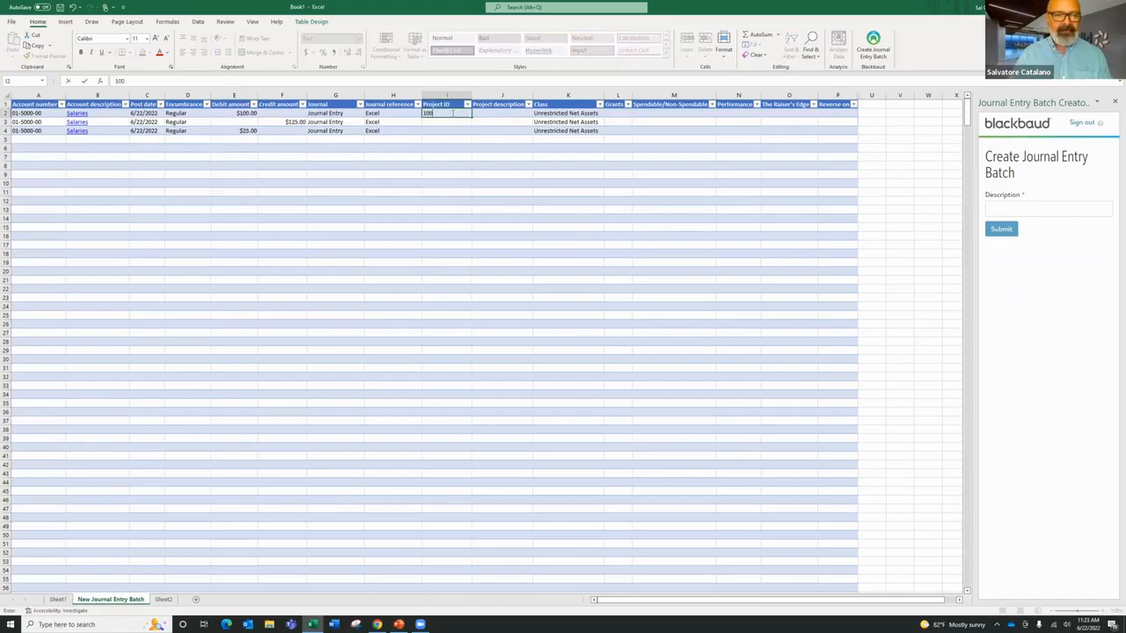
{"action": "type", "text": "0"}
{"action": "key", "text": "Return"}
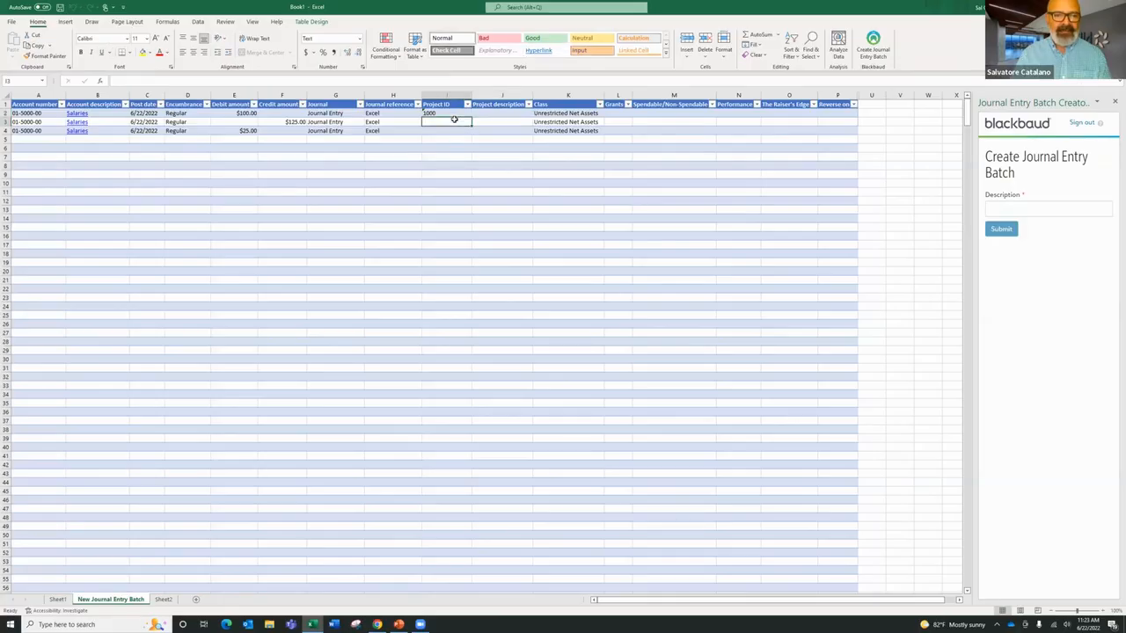
{"action": "left_click", "coordinate": [444, 113]}
{"action": "type", "text": "000"}
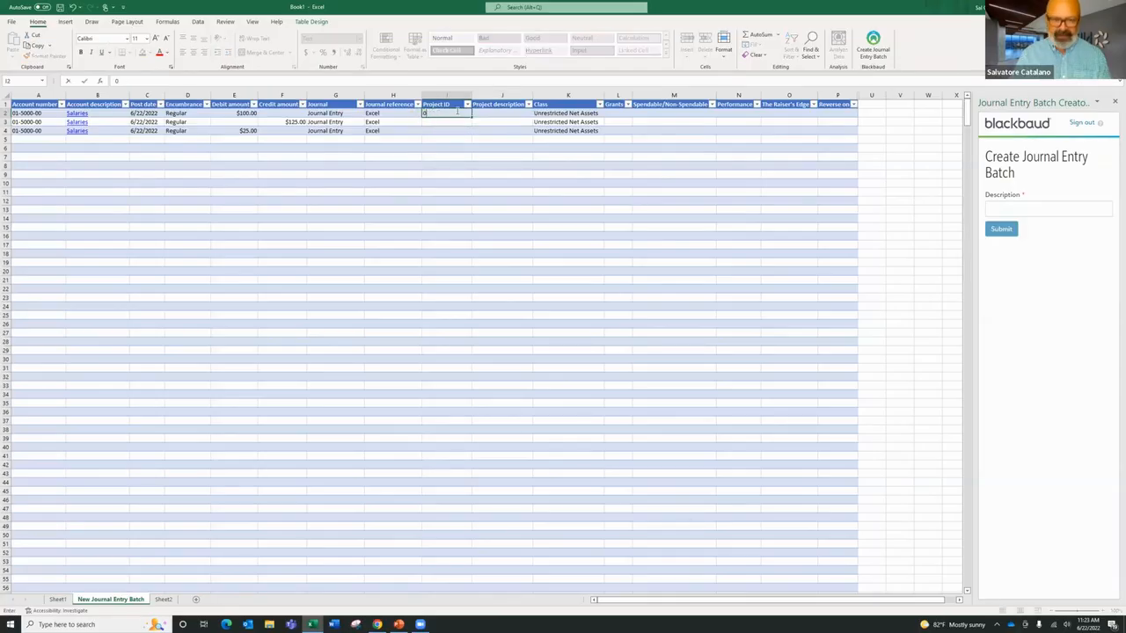
{"action": "type", "text": "0"}
{"action": "key", "text": "Return"}
{"action": "type", "text": "000"}
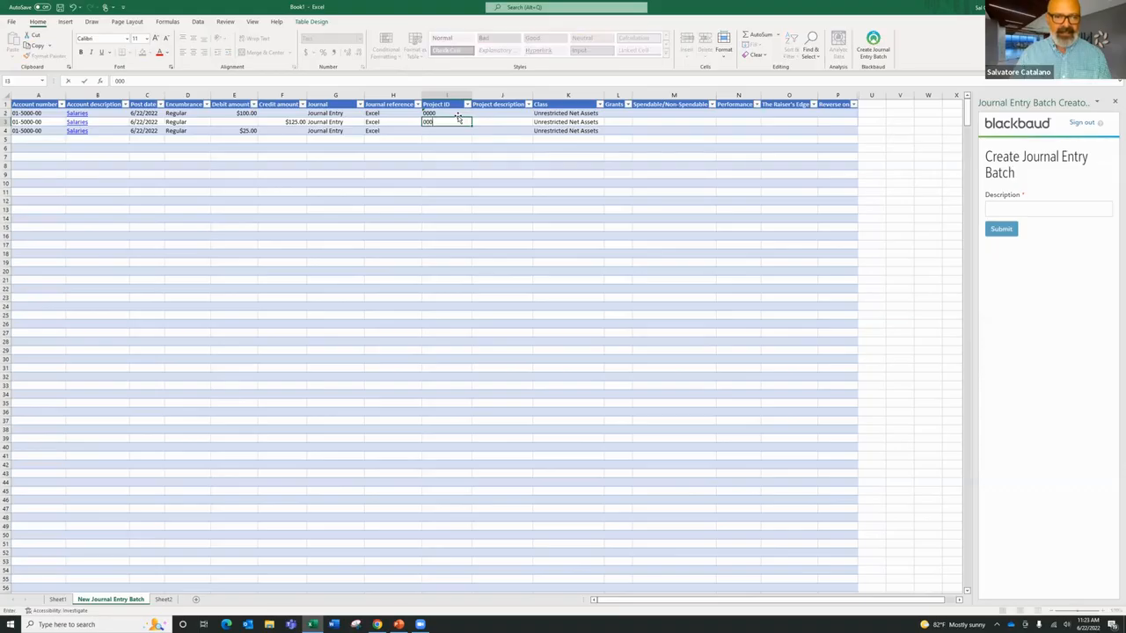
{"action": "key", "text": "Return"}
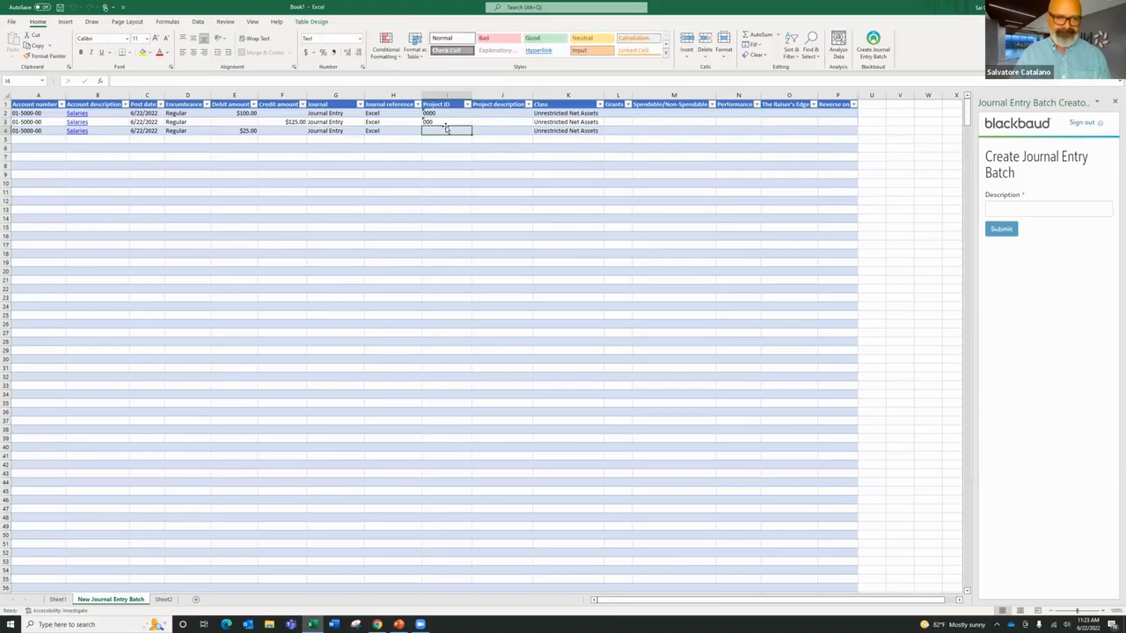
Switch to Financial Edge NXT in Chrome and look up the valid project IDs in the general ledger's project list.
{"action": "left_click", "coordinate": [377, 625]}
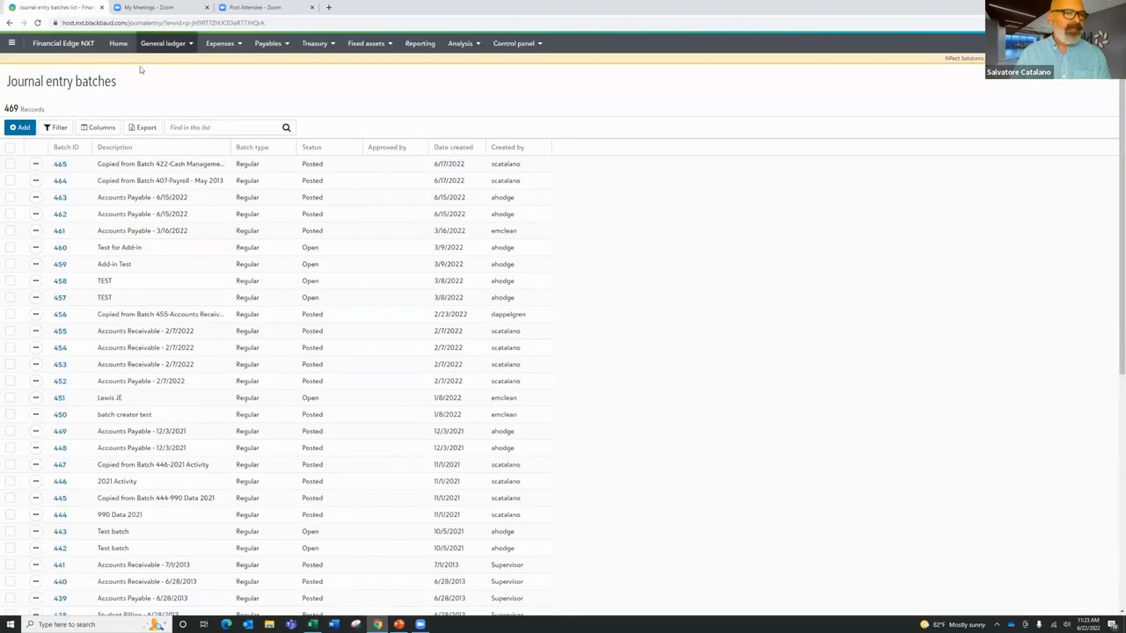
{"action": "left_click", "coordinate": [183, 44]}
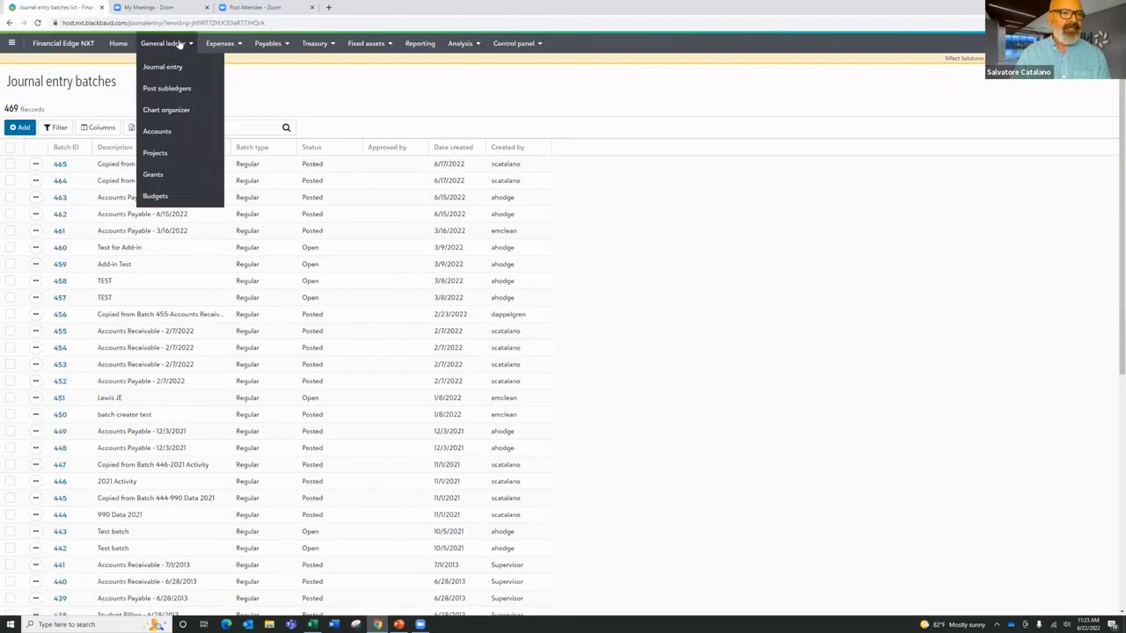
{"action": "left_click", "coordinate": [162, 152]}
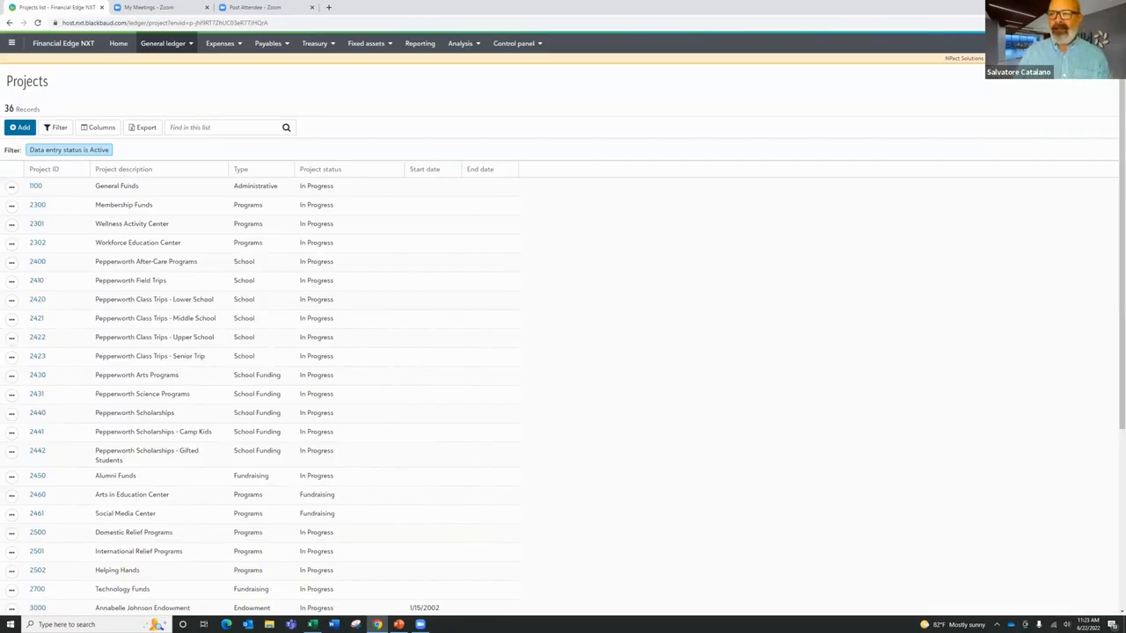
Return to the Excel workbook and set the project IDs to 1100 on the first line, 2300 on the second and 1100 on the third.
{"action": "key", "text": "alt+Tab"}
{"action": "left_click", "coordinate": [443, 113]}
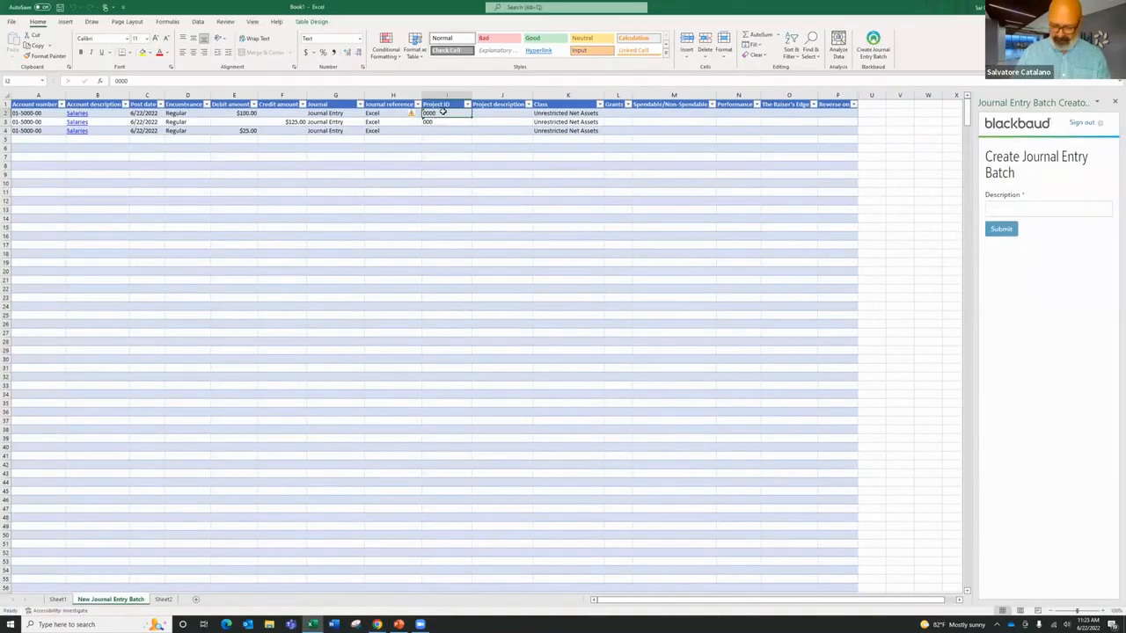
{"action": "type", "text": "11"}
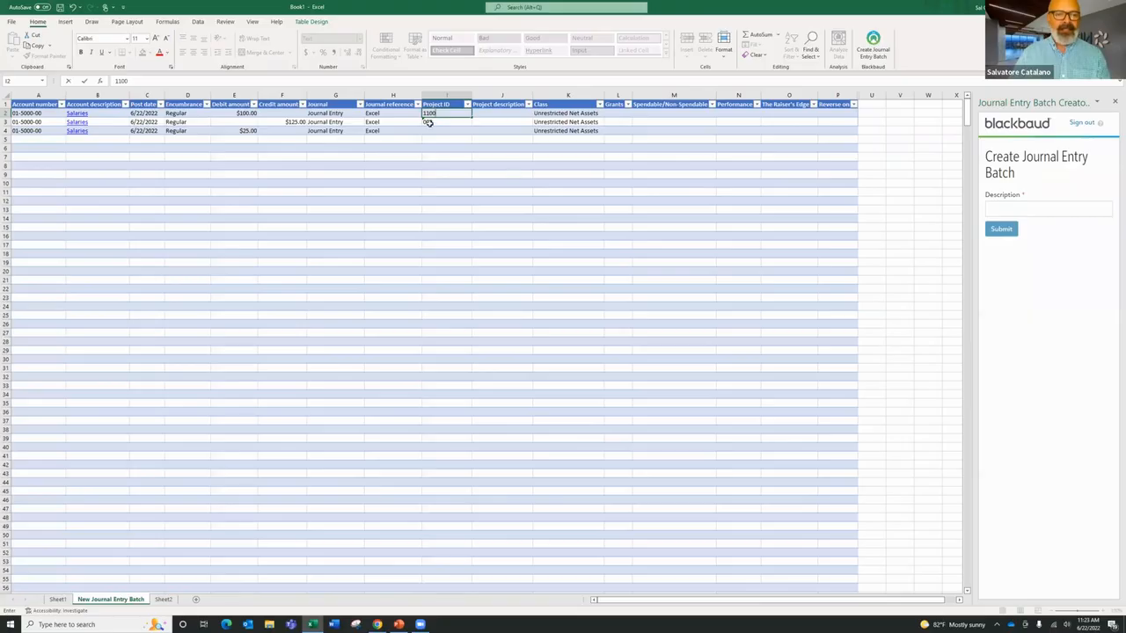
{"action": "left_click", "coordinate": [428, 122]}
{"action": "type", "text": "2300"}
{"action": "left_click", "coordinate": [460, 129]}
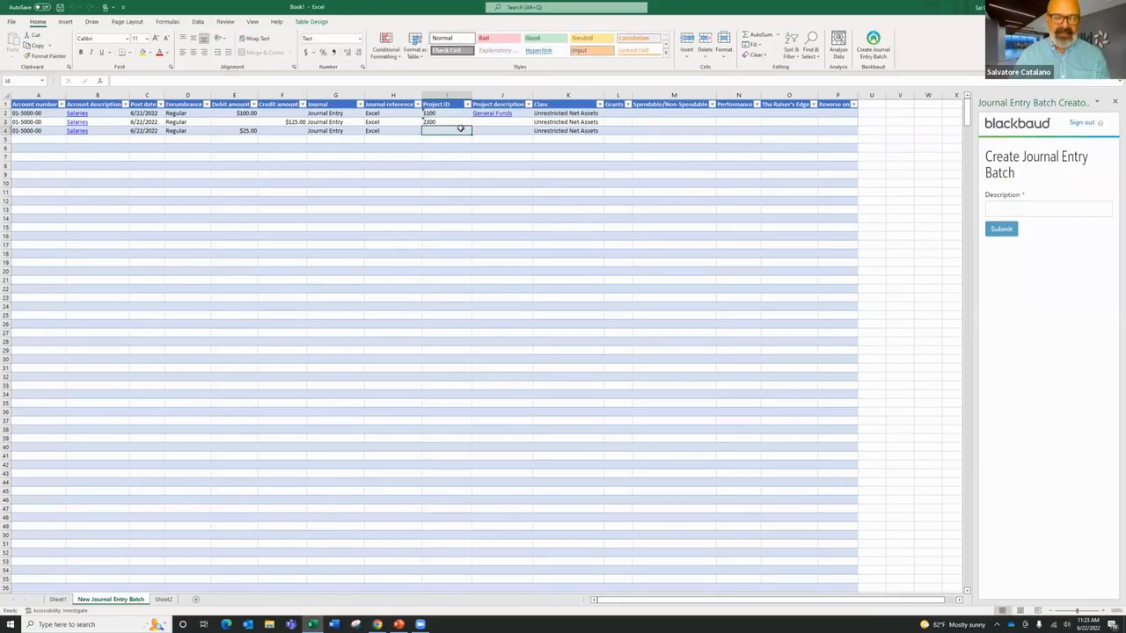
{"action": "type", "text": "1100"}
{"action": "key", "text": "Tab"}
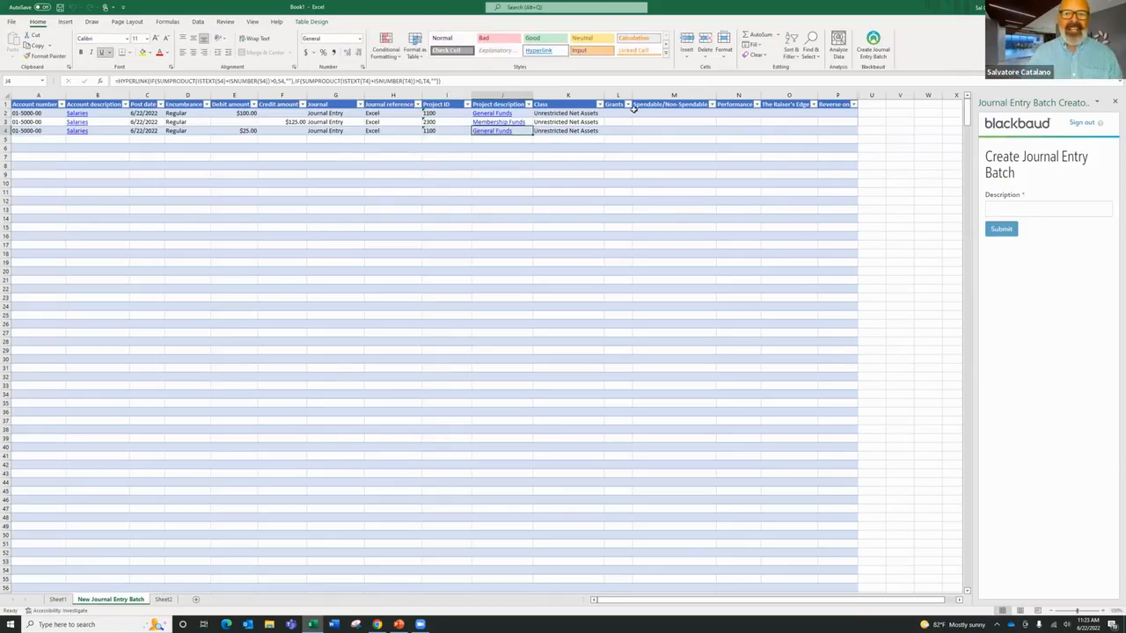
Widen the Class column and enter Webinar as the journal entry batch description.
{"action": "left_click_drag", "start_coordinate": [605, 96], "coordinate": [618, 96]}
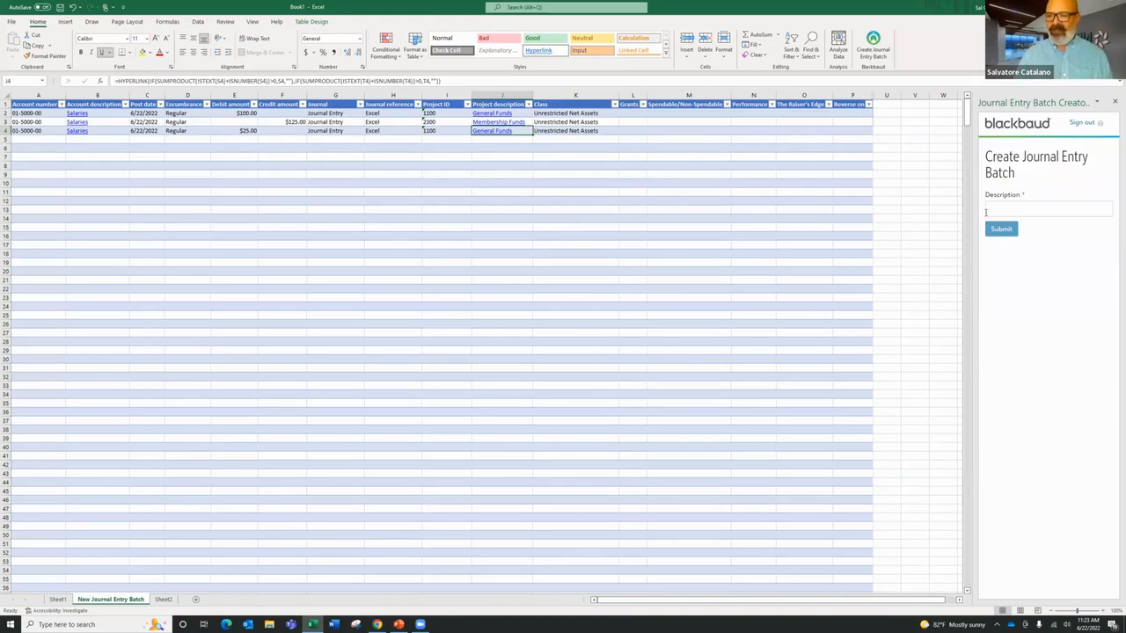
{"action": "left_click", "coordinate": [994, 206]}
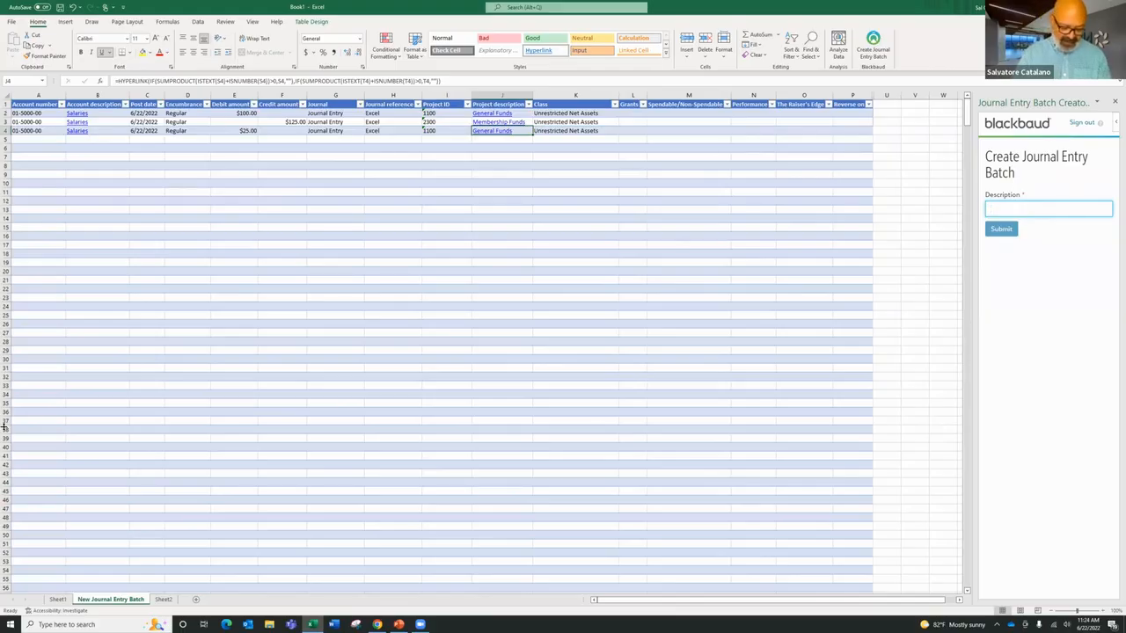
{"action": "type", "text": "Webinar"}
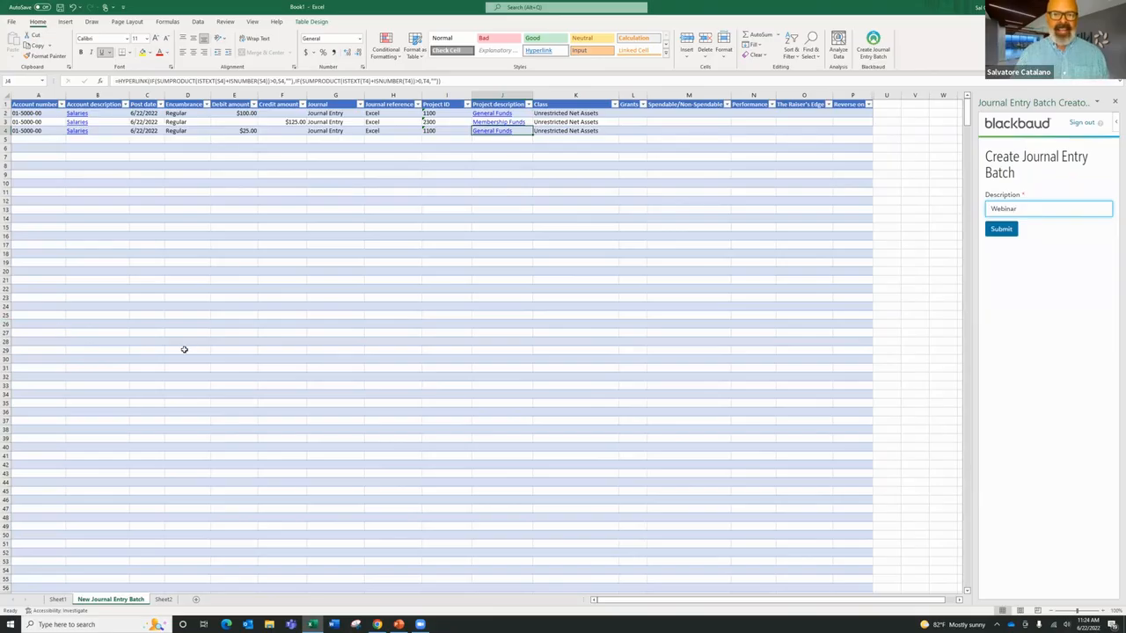
Add a fourth line with ledger code 01-5001-00 as the account, a credit amount of 25 and project ID 1100.
{"action": "left_click", "coordinate": [35, 140]}
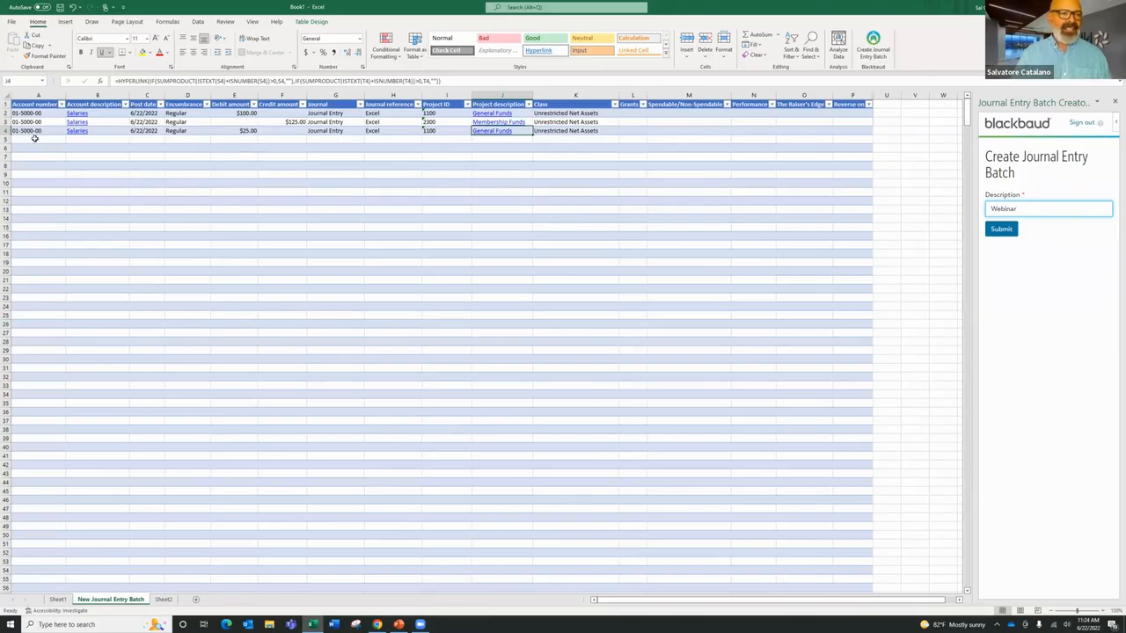
{"action": "type", "text": "01-5001-0"}
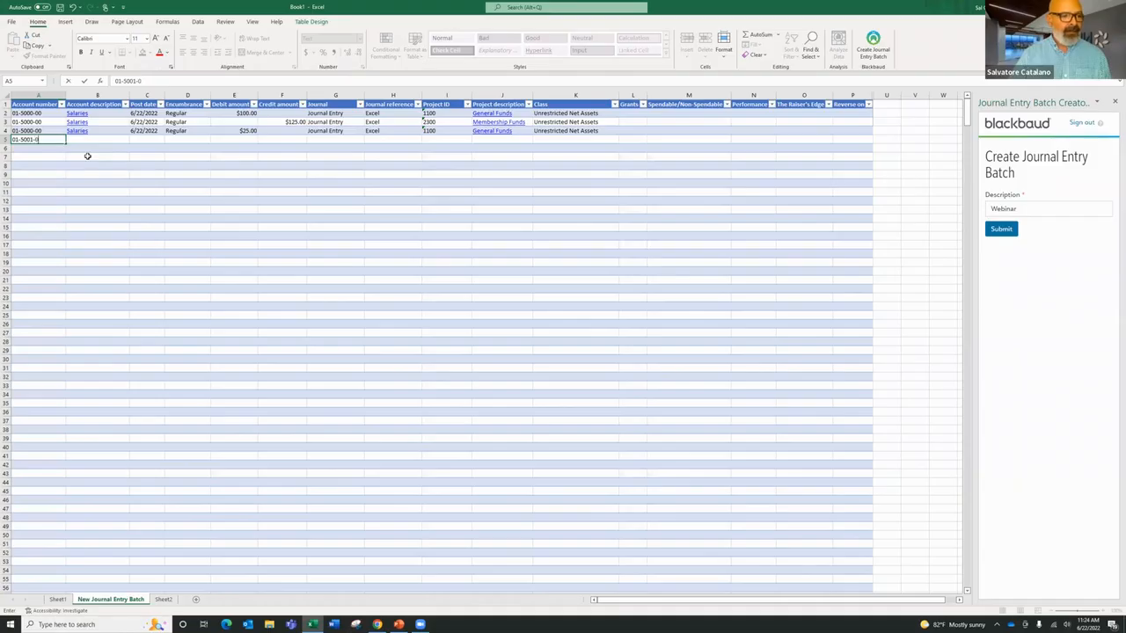
{"action": "key", "text": "Tab"}
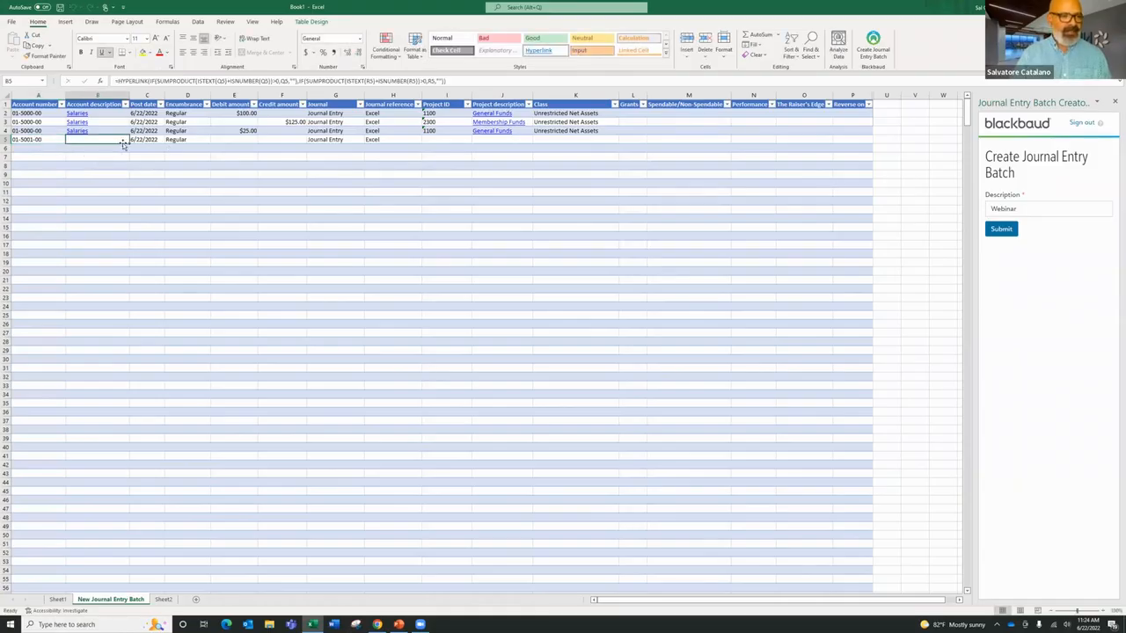
{"action": "left_click", "coordinate": [285, 139]}
{"action": "type", "text": "25"}
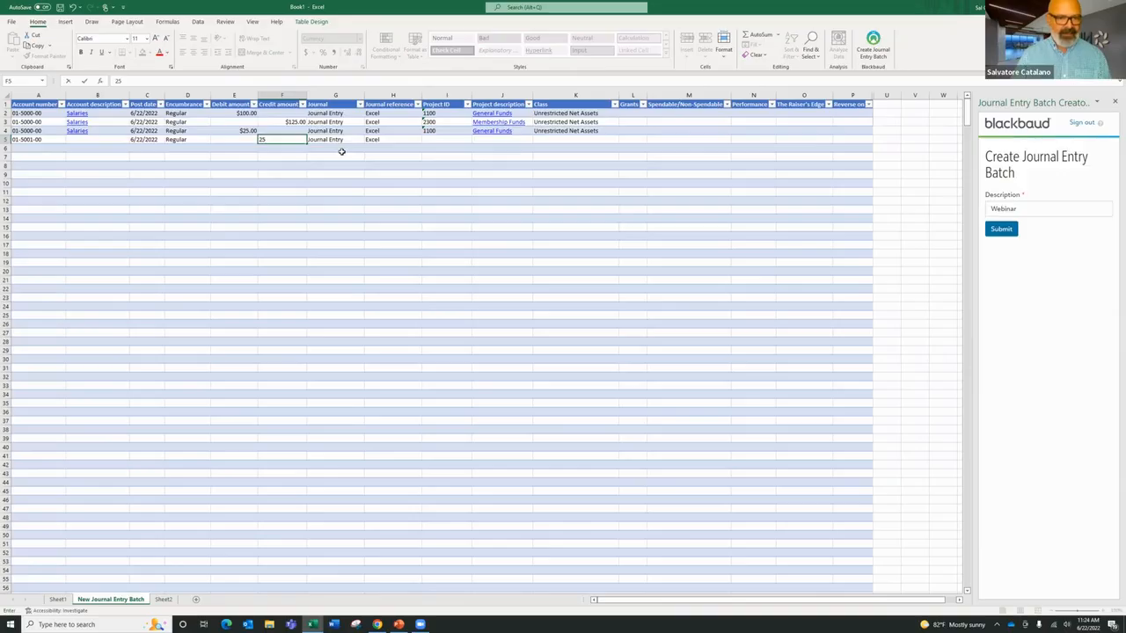
{"action": "left_click", "coordinate": [455, 140]}
{"action": "type", "text": "110"}
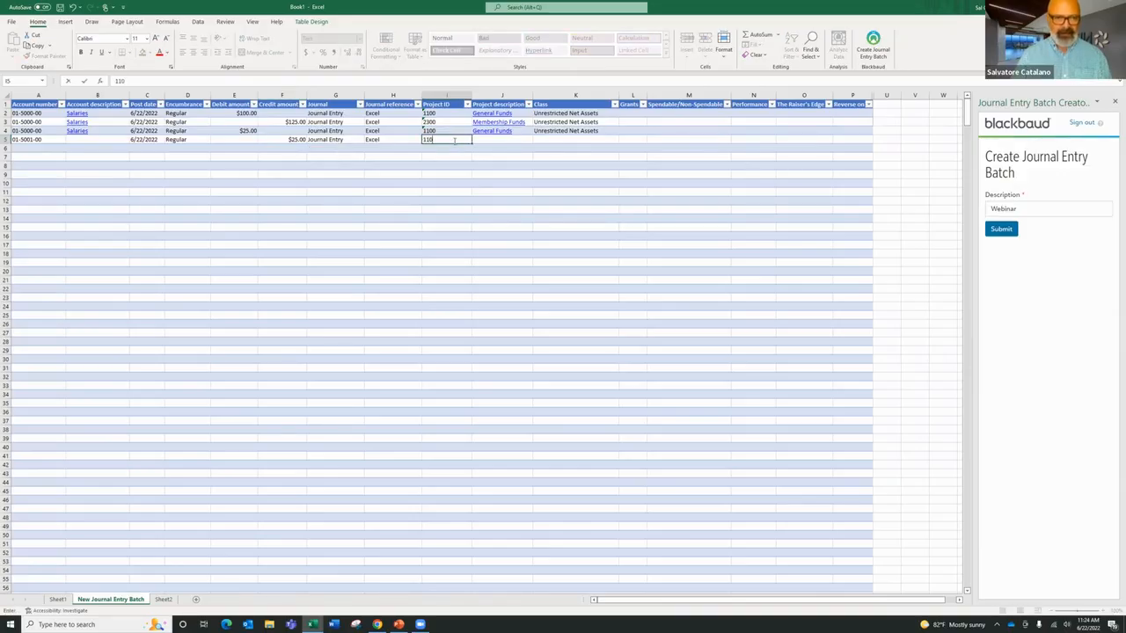
{"action": "type", "text": "0"}
{"action": "left_click", "coordinate": [563, 142]}
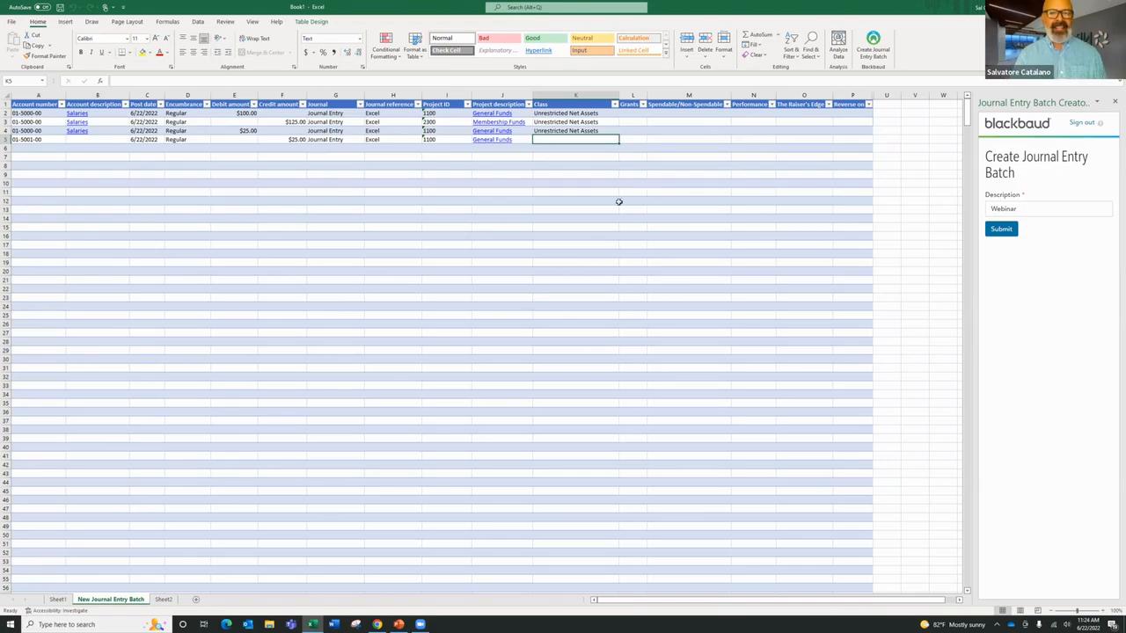
Try to submit the batch, and delete the fourth line with ledger code 01-5001-00 from the table.
{"action": "left_click", "coordinate": [1000, 229]}
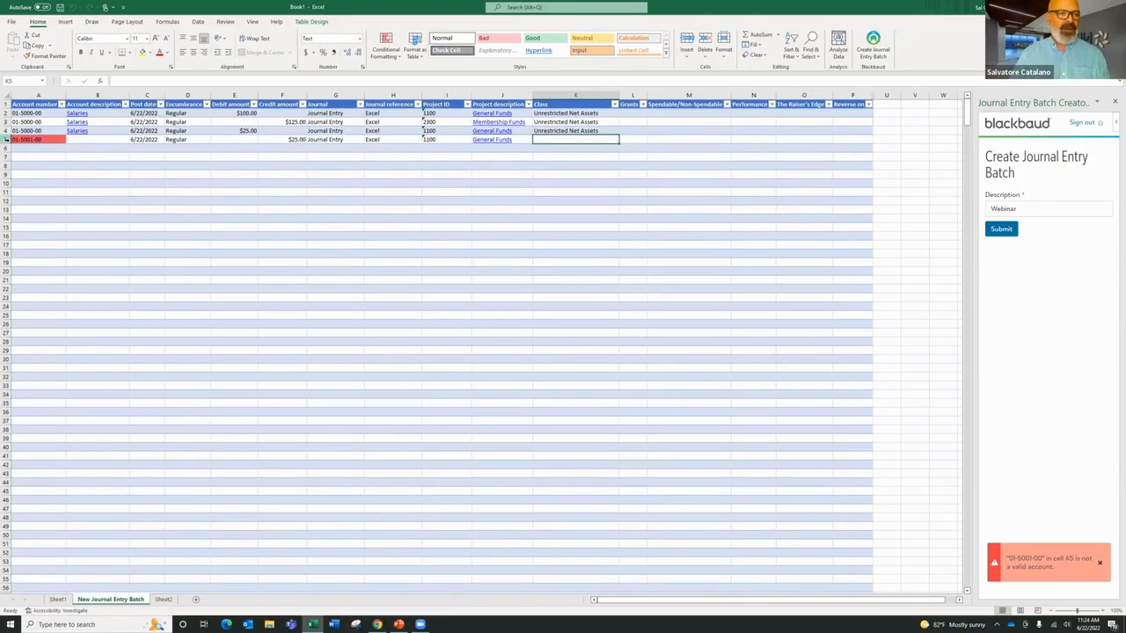
{"action": "right_click", "coordinate": [6, 139]}
{"action": "left_click", "coordinate": [29, 225]}
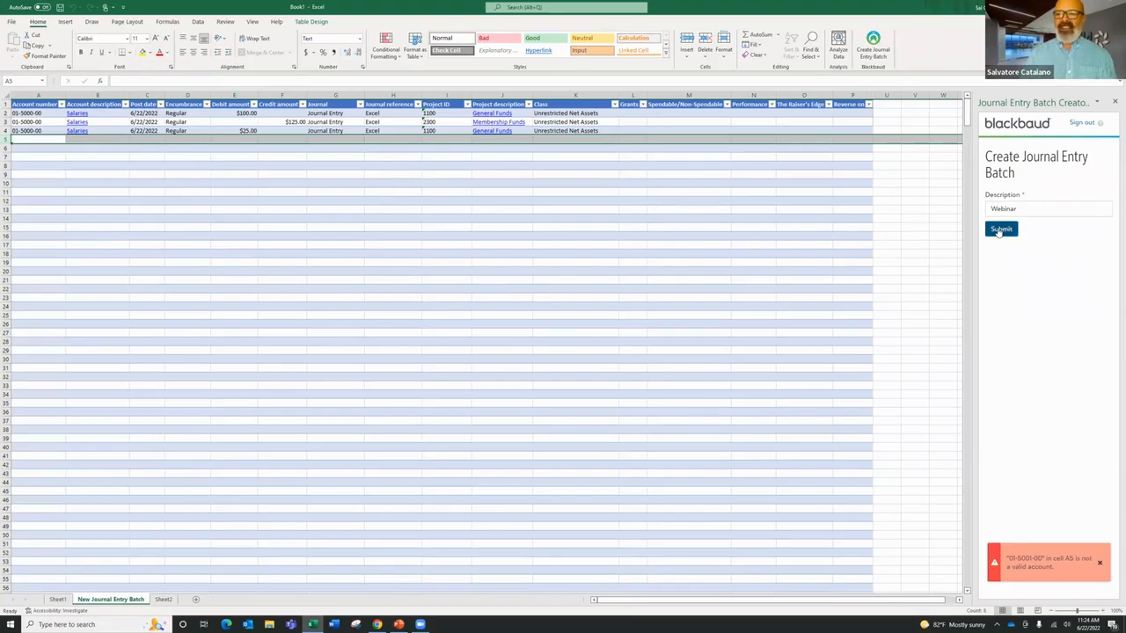
Try to submit the batch, and check the available grants in the general ledger's Grants list in Financial Edge NXT.
{"action": "left_click", "coordinate": [1000, 230]}
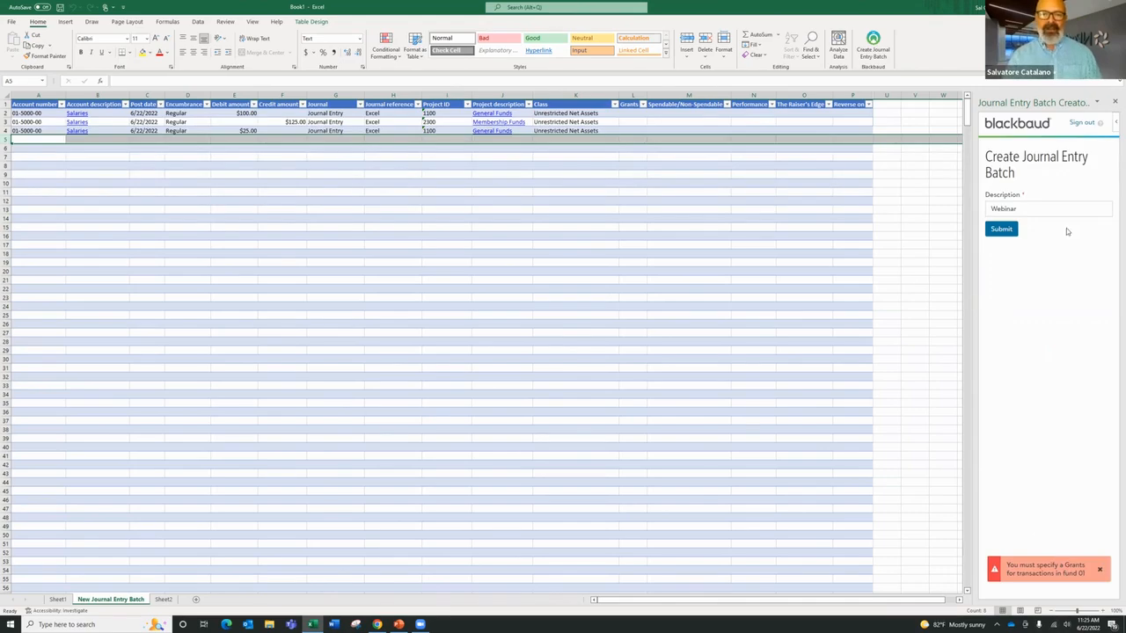
{"action": "left_click", "coordinate": [632, 113]}
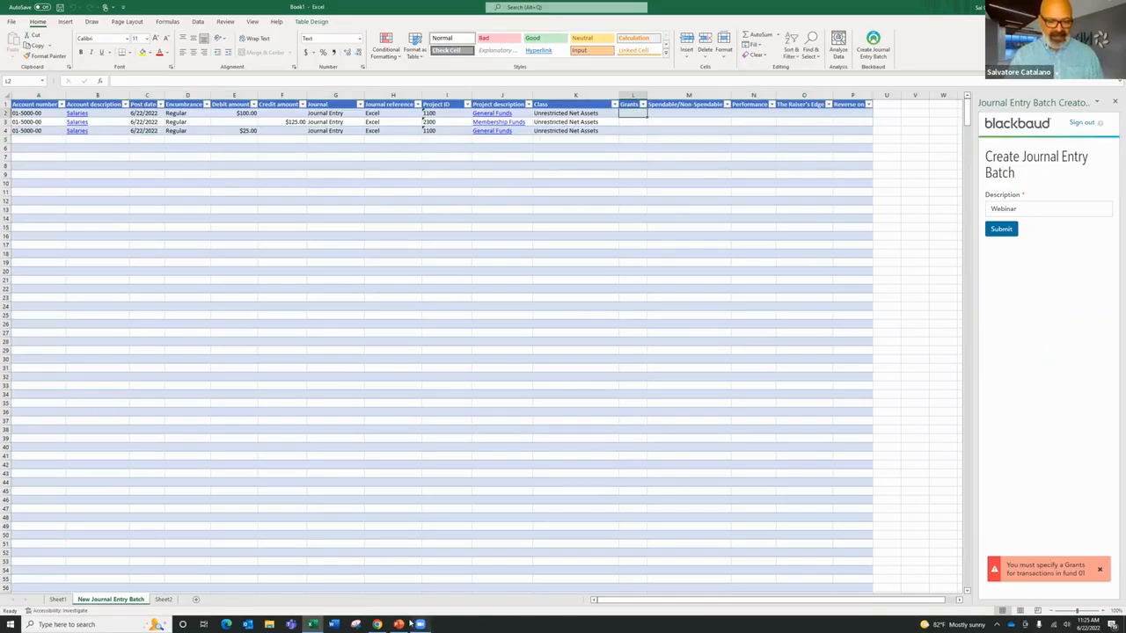
{"action": "left_click", "coordinate": [377, 624]}
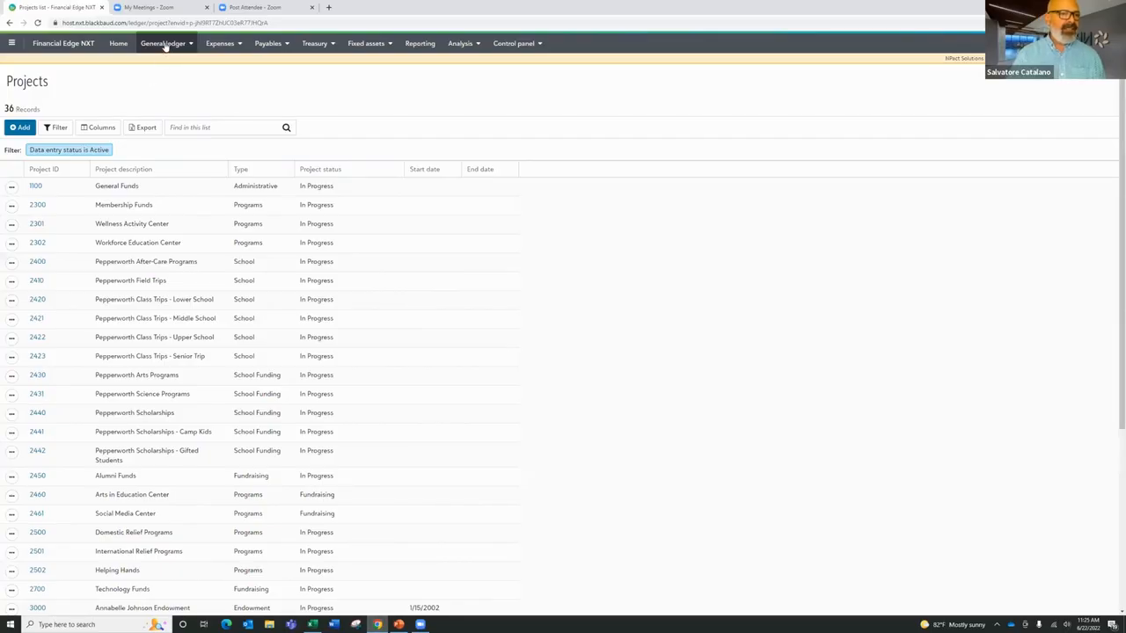
{"action": "left_click", "coordinate": [165, 47]}
{"action": "left_click", "coordinate": [161, 173]}
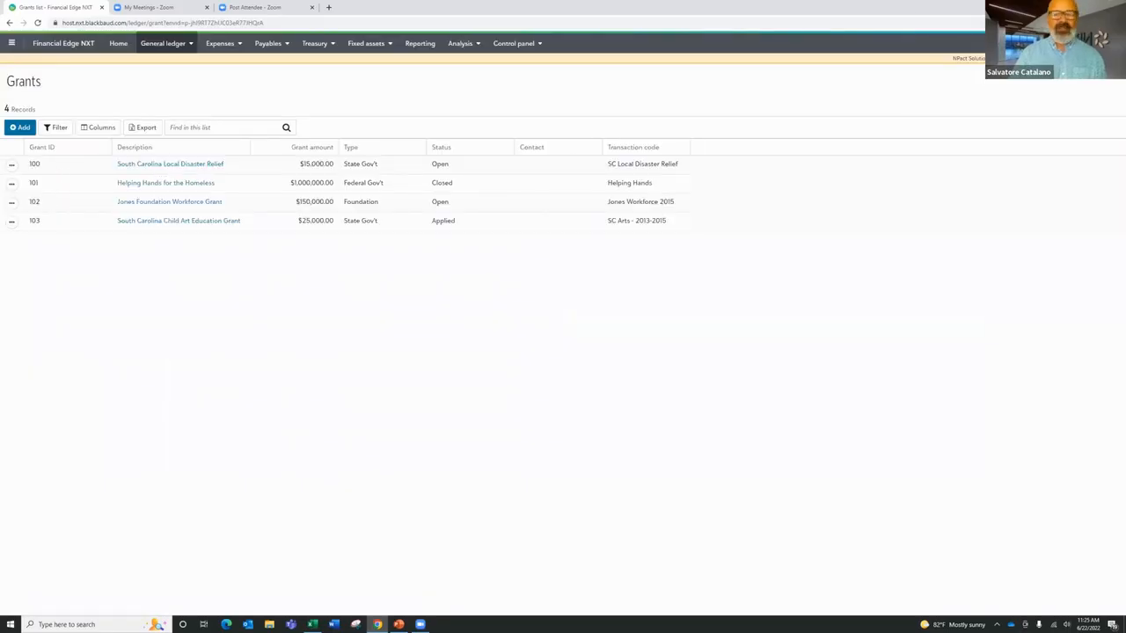
{"action": "key", "text": "alt+Tab"}
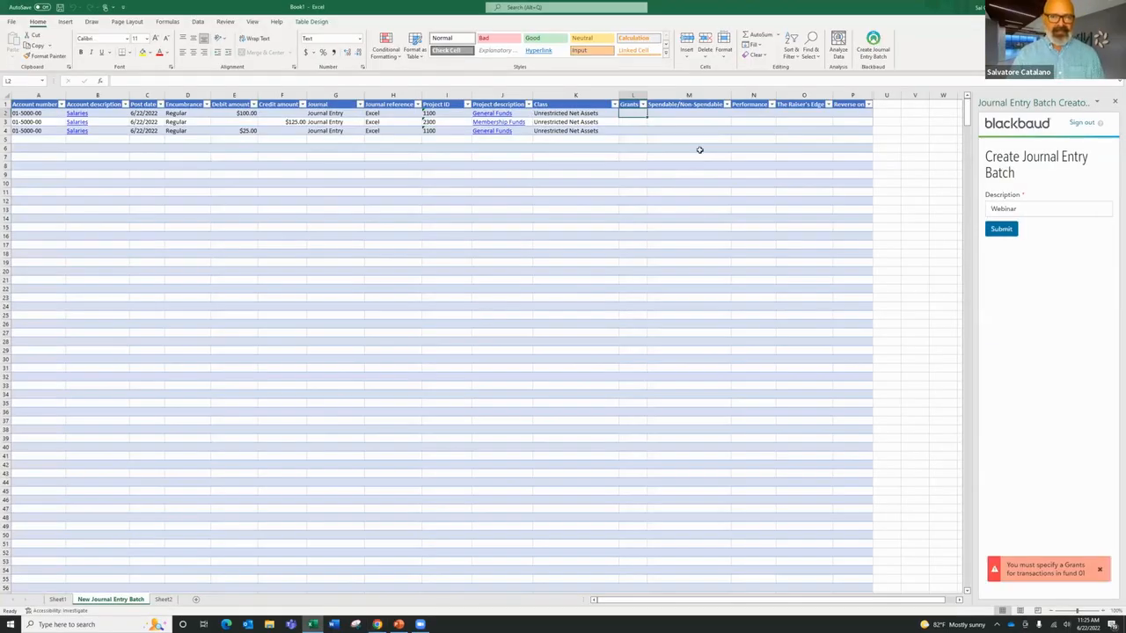
Enter 100 as the Grants value on all three journal lines and try to submit the batch.
{"action": "type", "text": "100"}
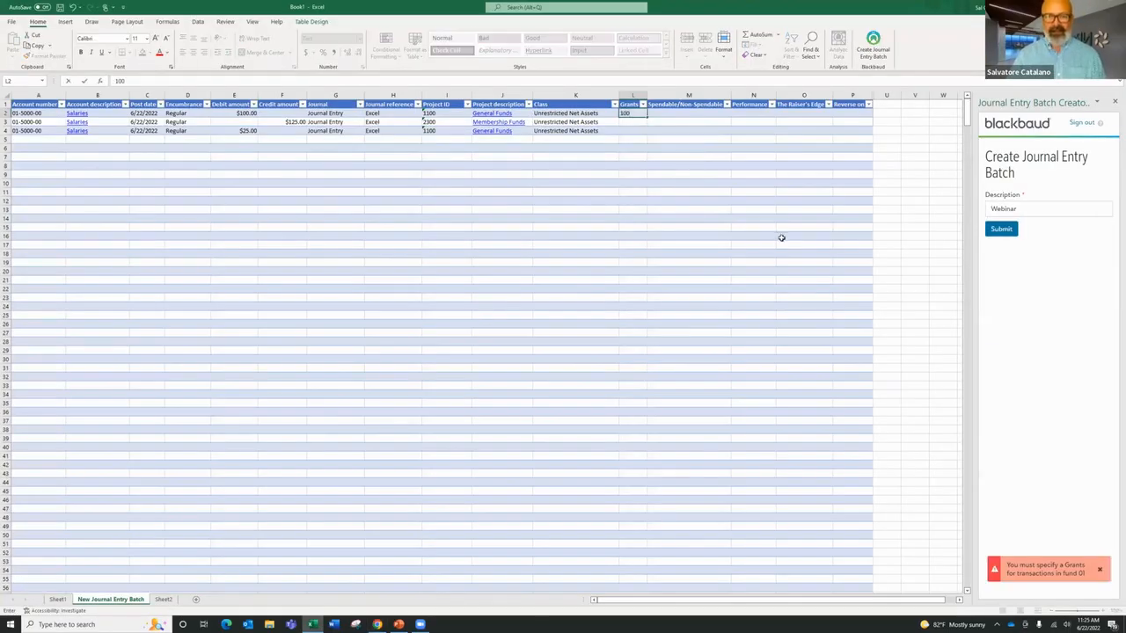
{"action": "key", "text": "Return"}
{"action": "type", "text": "100"}
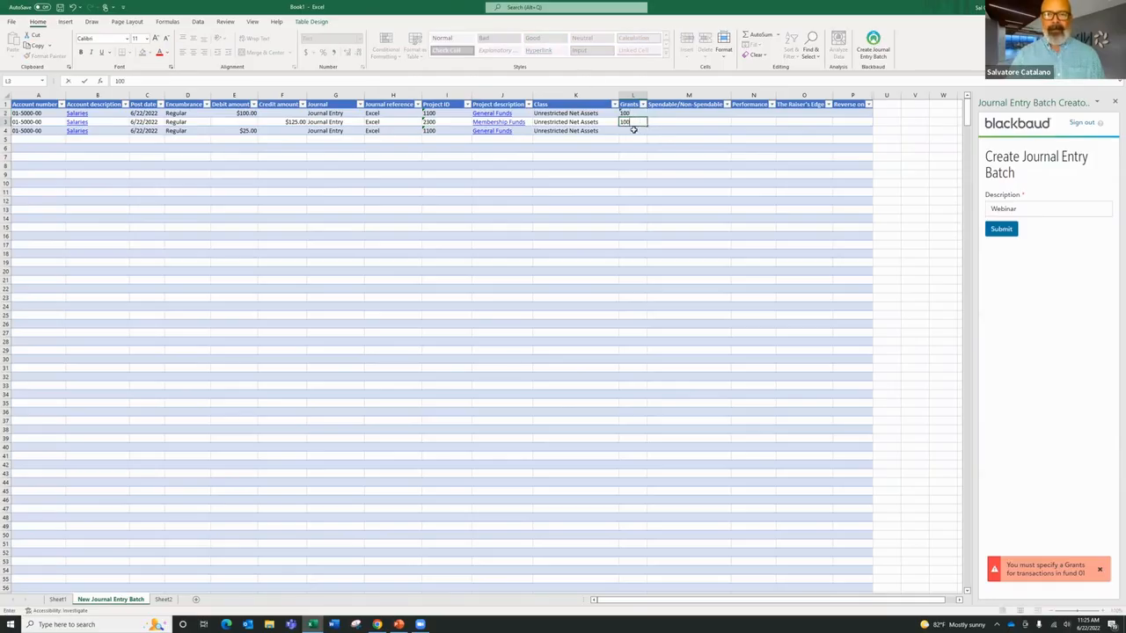
{"action": "key", "text": "Return"}
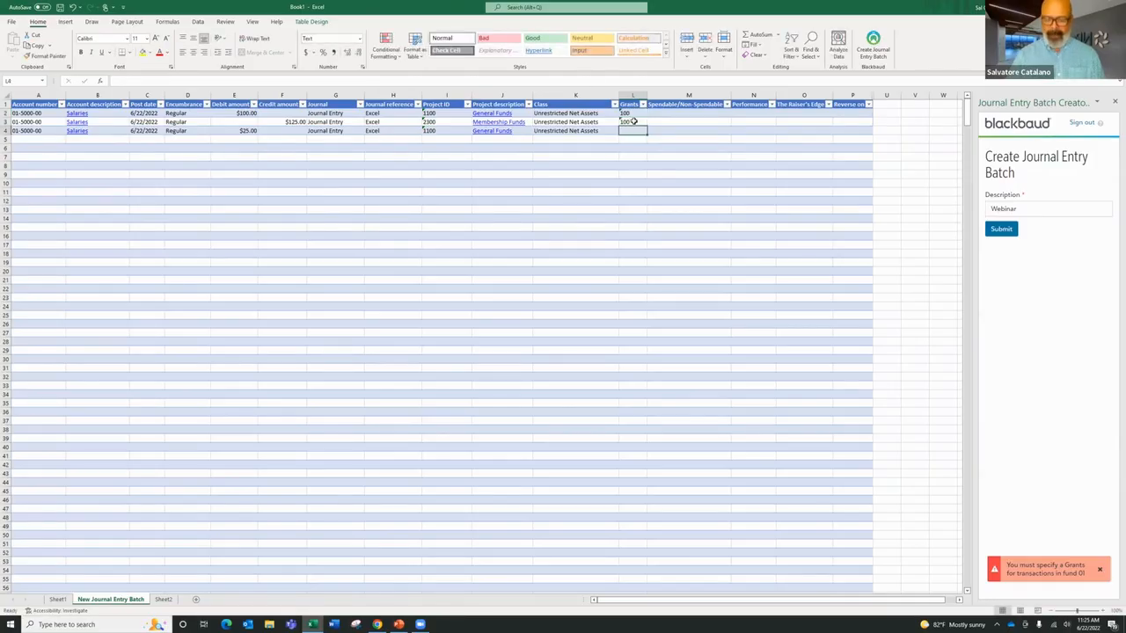
{"action": "type", "text": "100"}
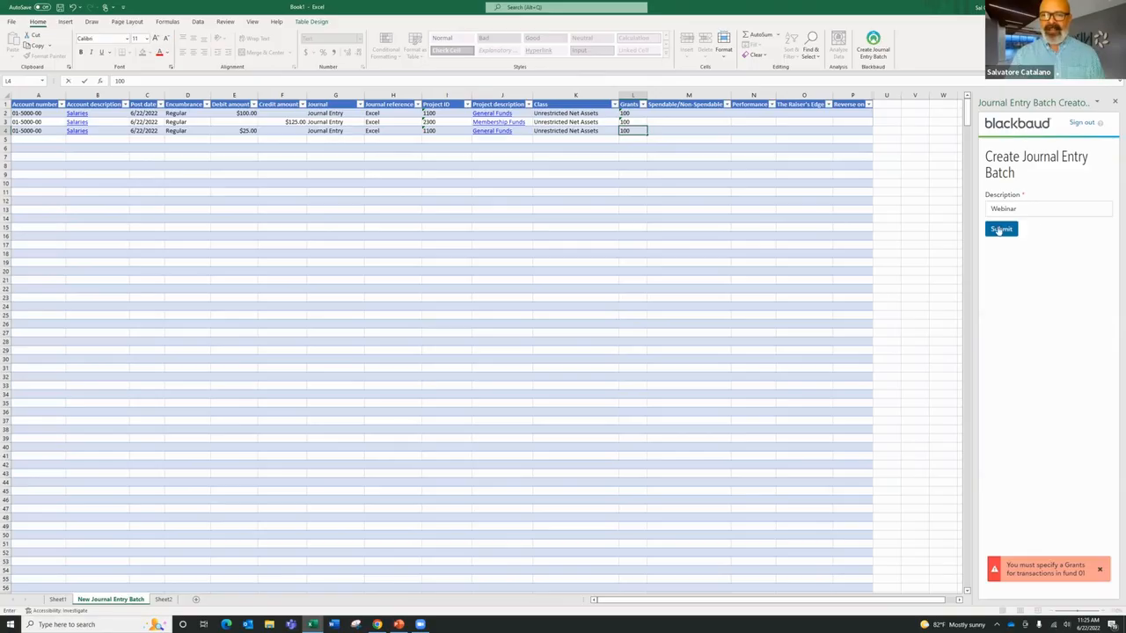
{"action": "left_click", "coordinate": [1000, 228]}
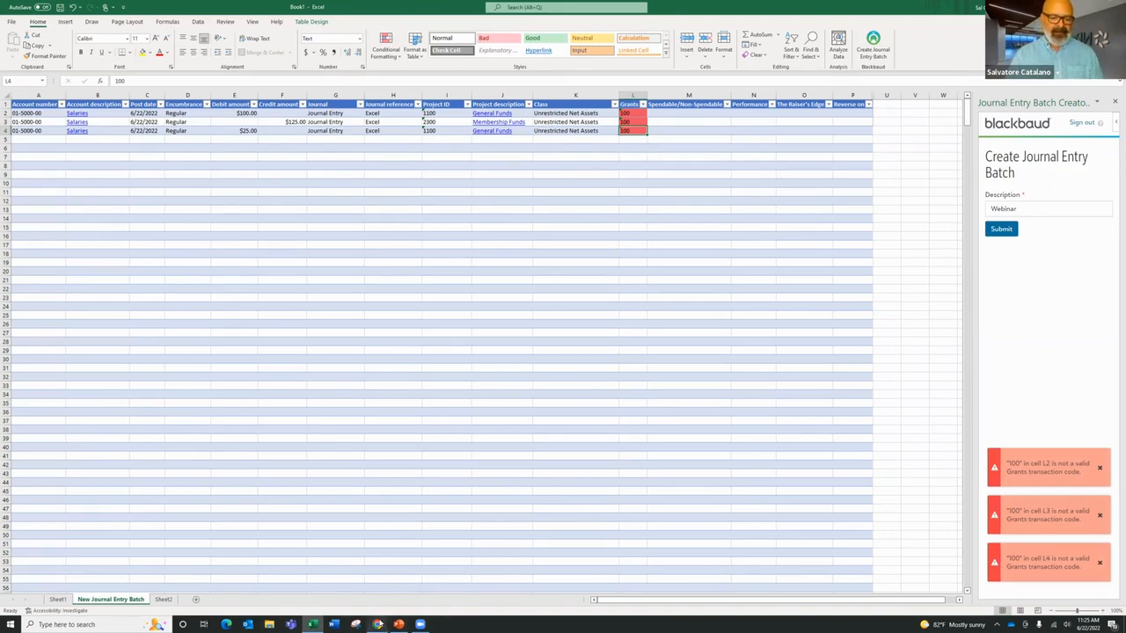
Switch to Financial Edge NXT, open the South Carolina Local Disaster Relief grant, copy its title and return to Excel.
{"action": "left_click", "coordinate": [377, 624]}
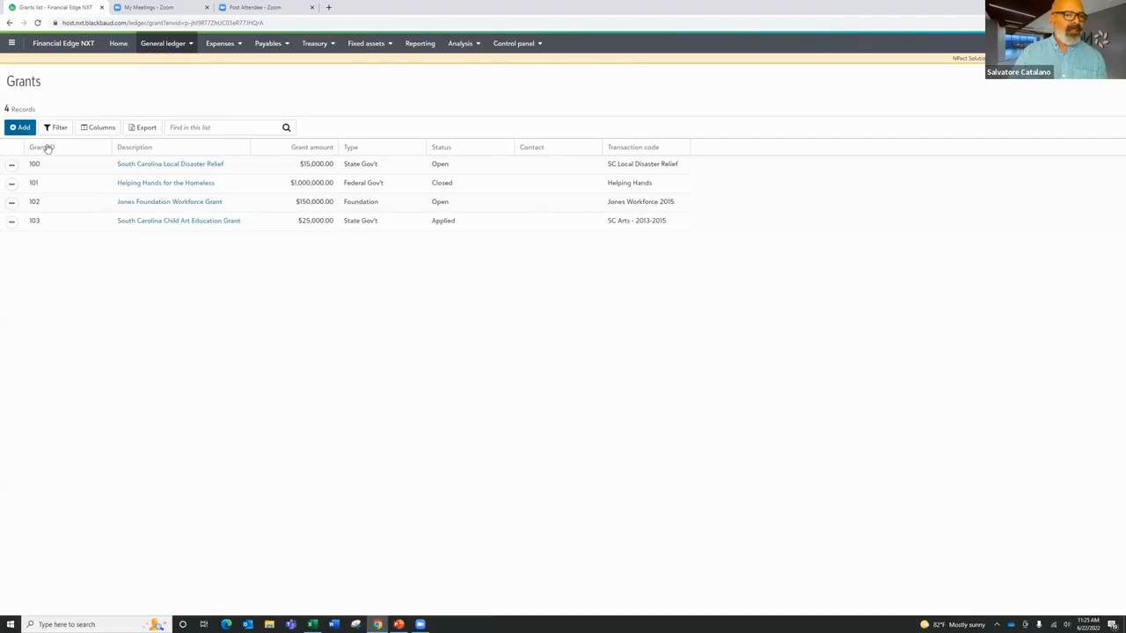
{"action": "left_click", "coordinate": [131, 165]}
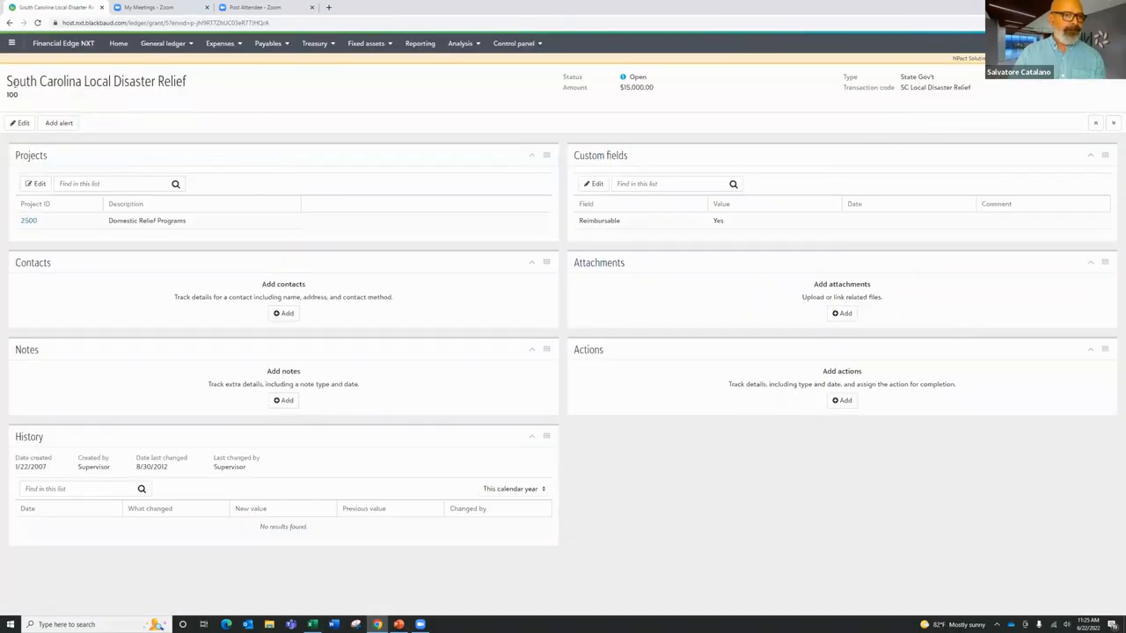
{"action": "left_click_drag", "start_coordinate": [7, 81], "coordinate": [187, 87]}
{"action": "key", "text": "ctrl+c"}
{"action": "right_click", "coordinate": [153, 83]}
{"action": "left_click", "coordinate": [171, 92]}
{"action": "key", "text": "alt+Tab"}
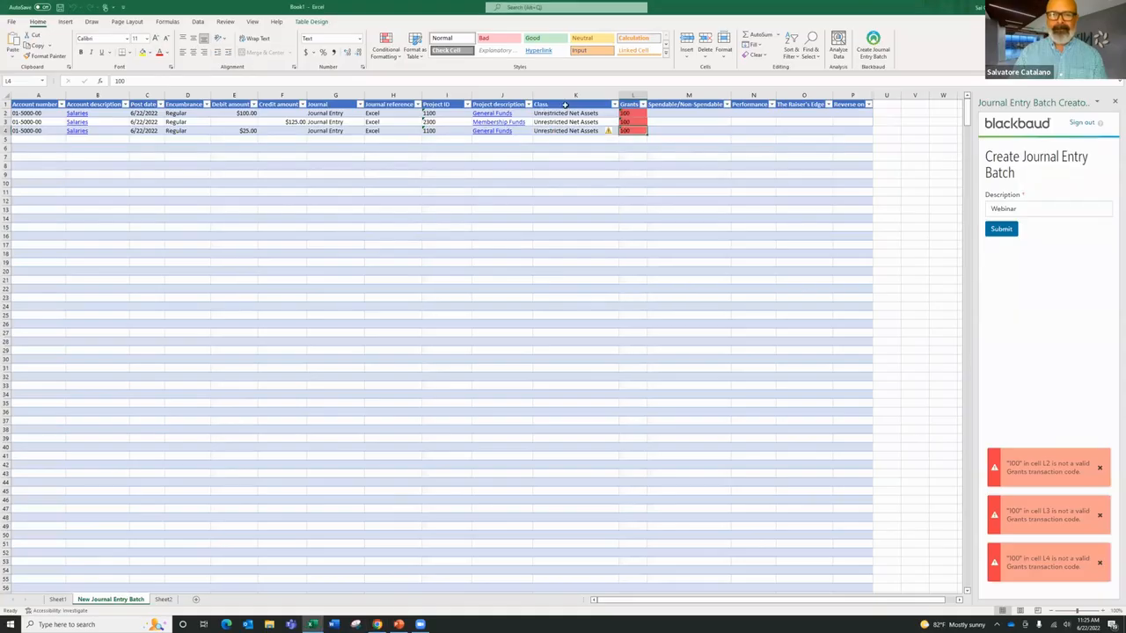
Paste South Carolina Local Disaster Relief into the first line's Grants cell, widen the Grants column and reduce the row height.
{"action": "left_click", "coordinate": [624, 115]}
{"action": "right_click", "coordinate": [624, 114]}
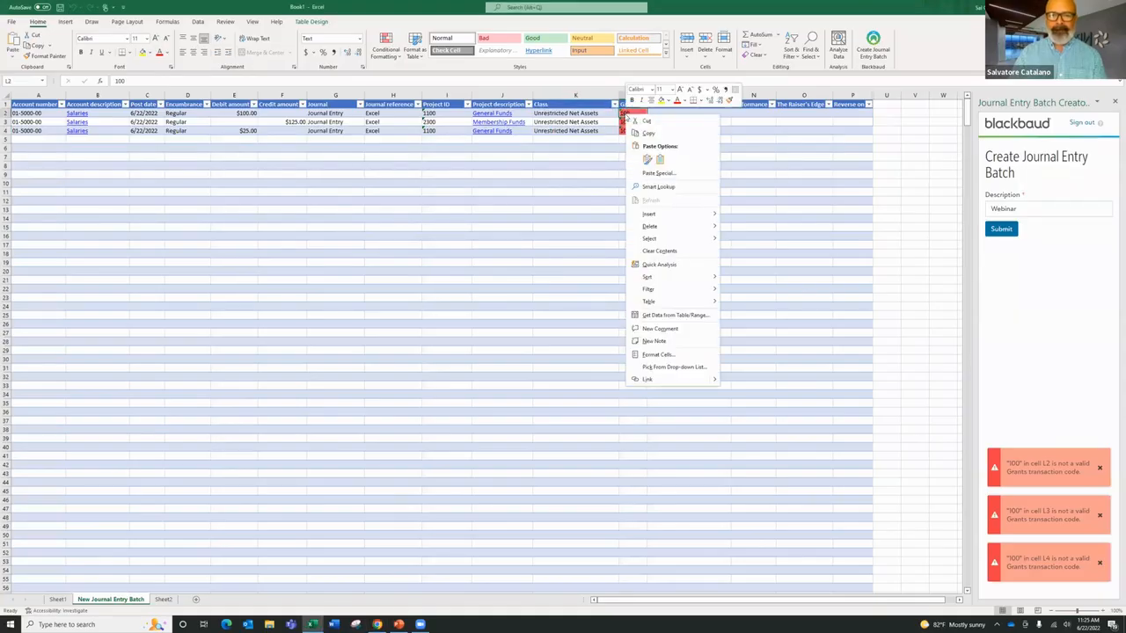
{"action": "left_click", "coordinate": [648, 161]}
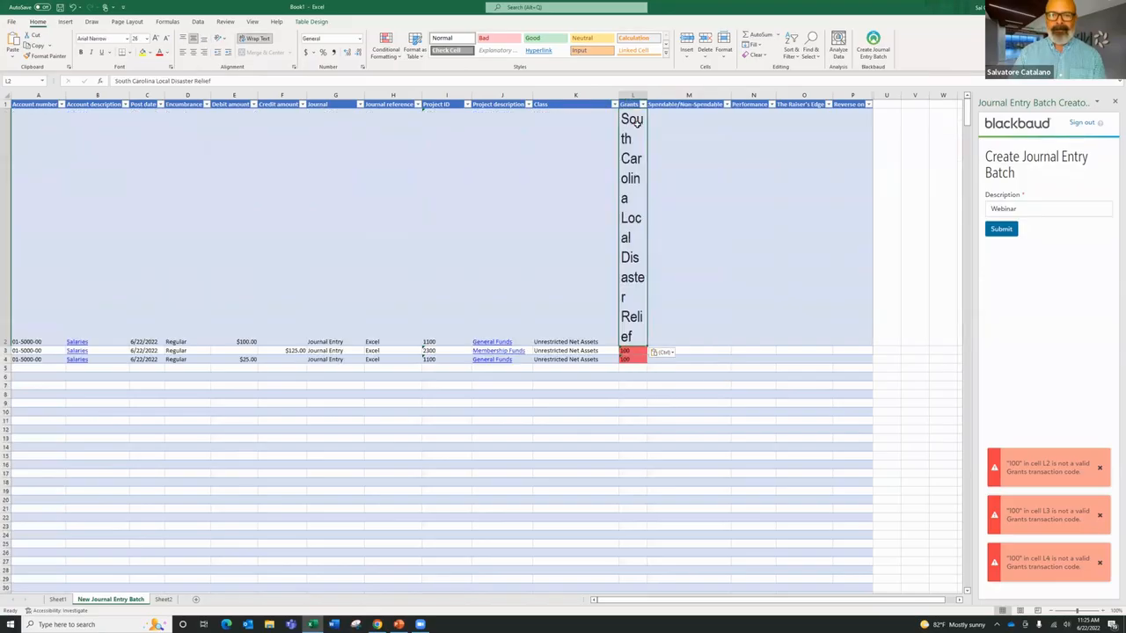
{"action": "double_click", "coordinate": [646, 95]}
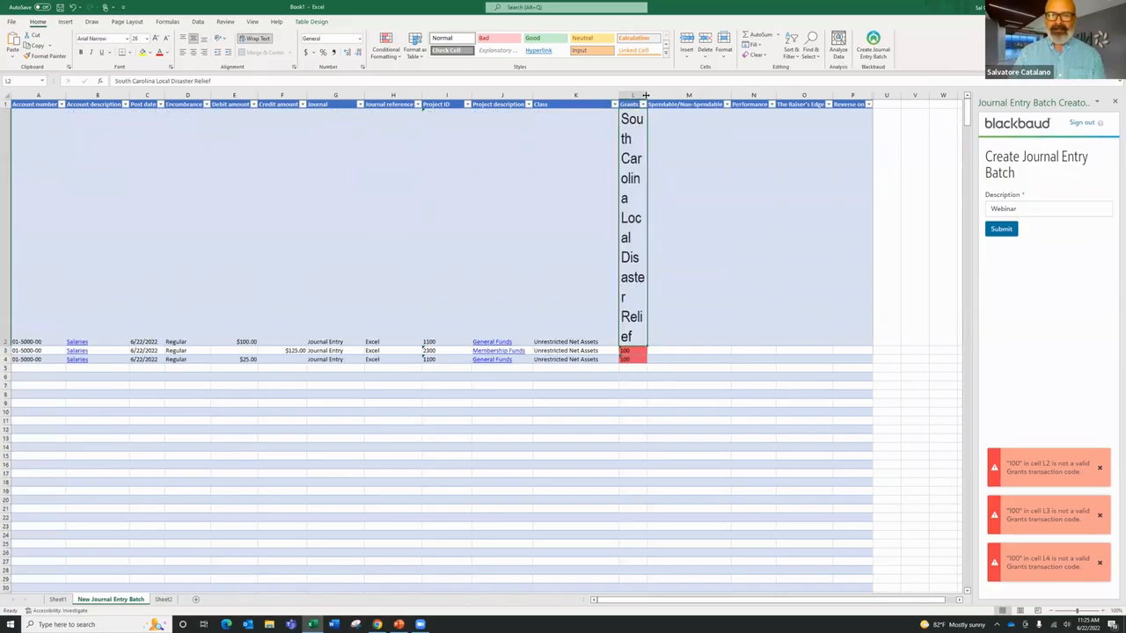
{"action": "left_click_drag", "start_coordinate": [647, 94], "coordinate": [809, 91]}
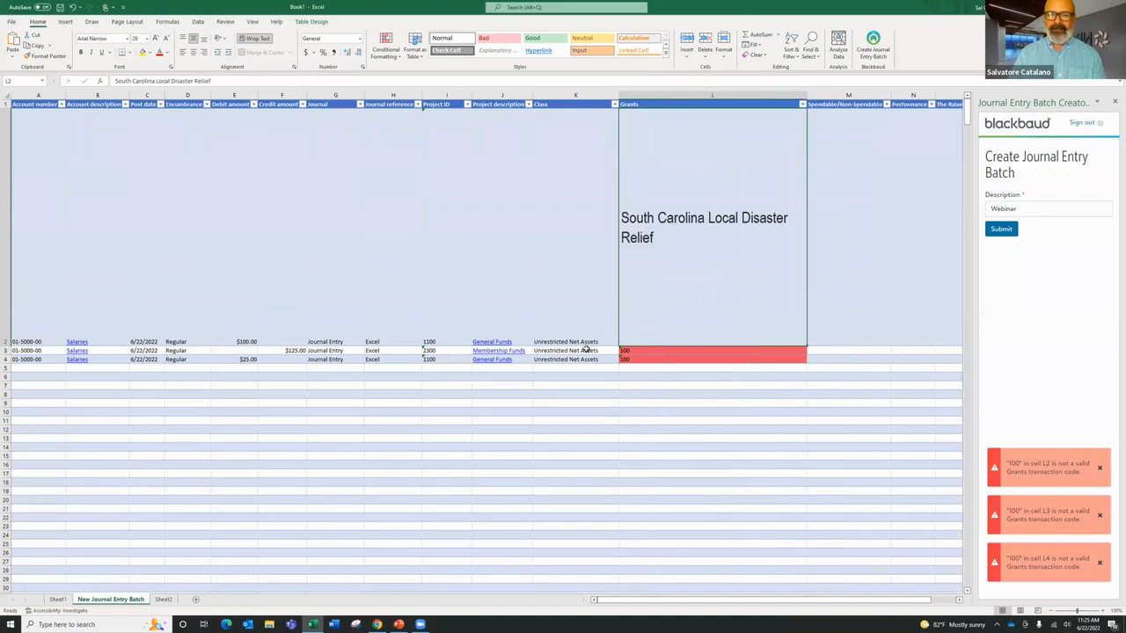
{"action": "left_click_drag", "start_coordinate": [4, 346], "coordinate": [34, 118]}
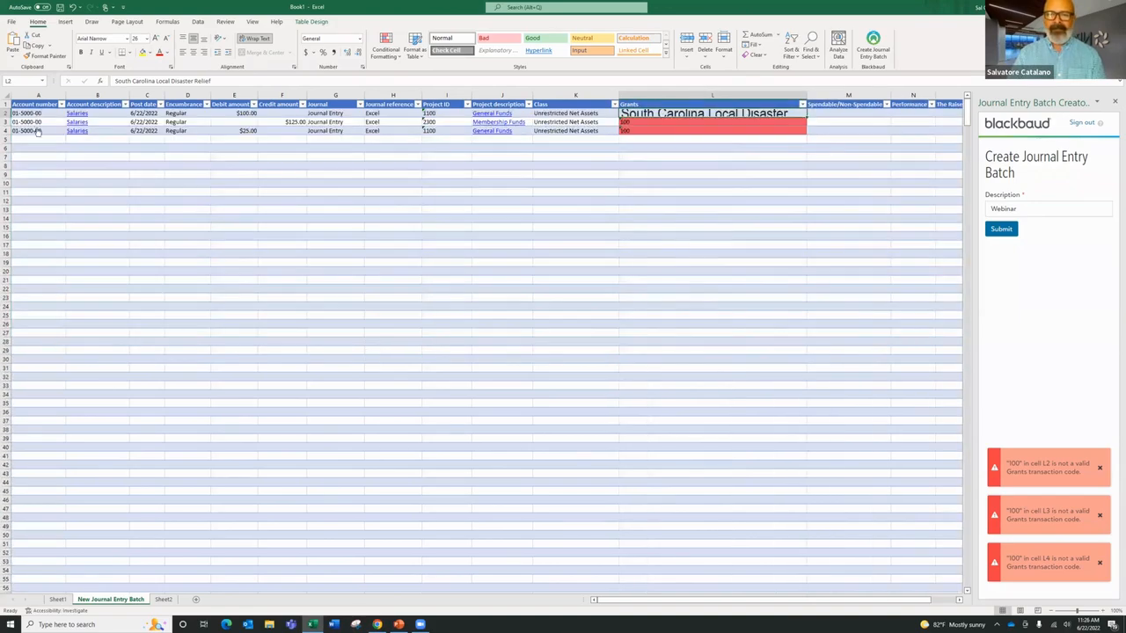
Copy the first line's Grants value, South Carolina Local Disaster Relief, to the second and third lines.
{"action": "left_click", "coordinate": [637, 123]}
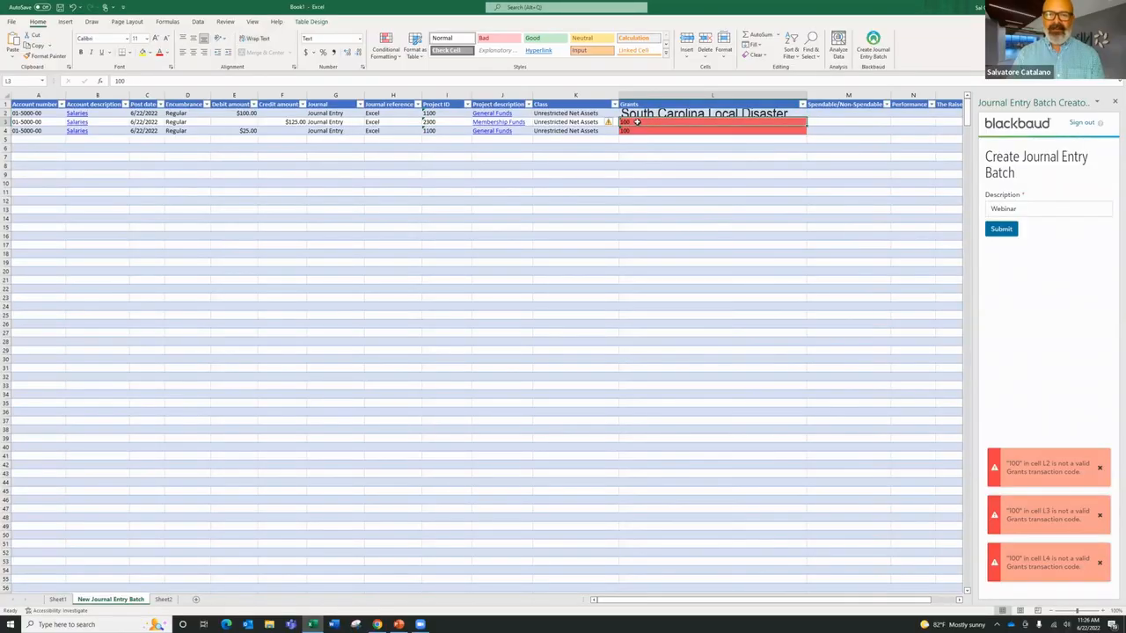
{"action": "right_click", "coordinate": [637, 122]}
{"action": "left_click", "coordinate": [633, 115]}
{"action": "left_click", "coordinate": [630, 113]}
{"action": "right_click", "coordinate": [630, 113]}
{"action": "left_click", "coordinate": [655, 132]}
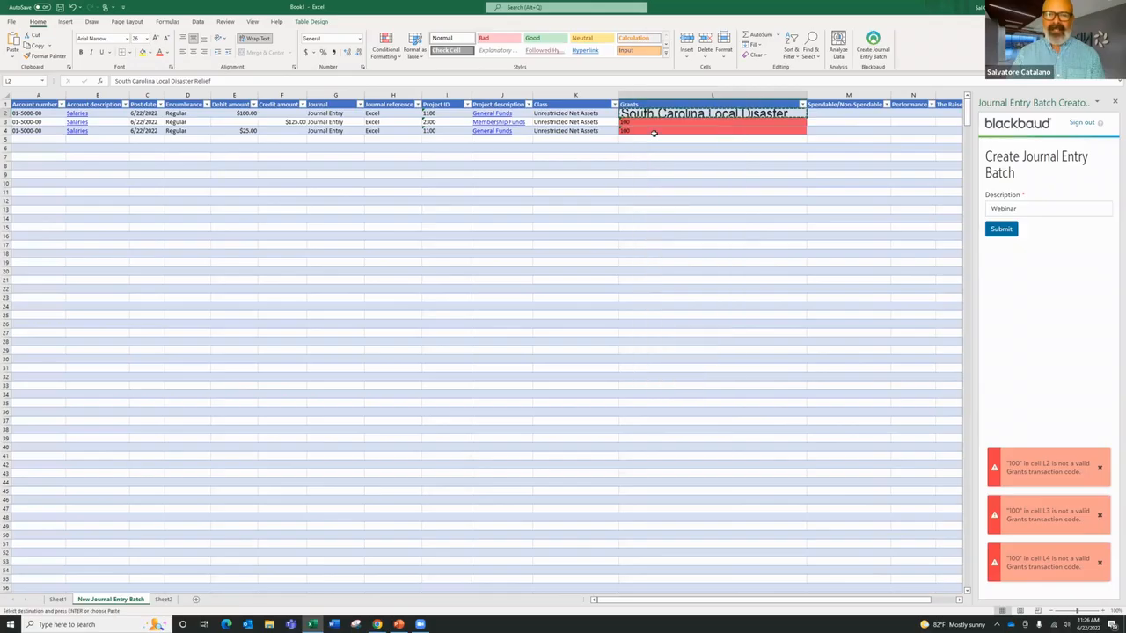
{"action": "left_click", "coordinate": [626, 124]}
{"action": "right_click", "coordinate": [626, 124]}
{"action": "left_click", "coordinate": [649, 170]}
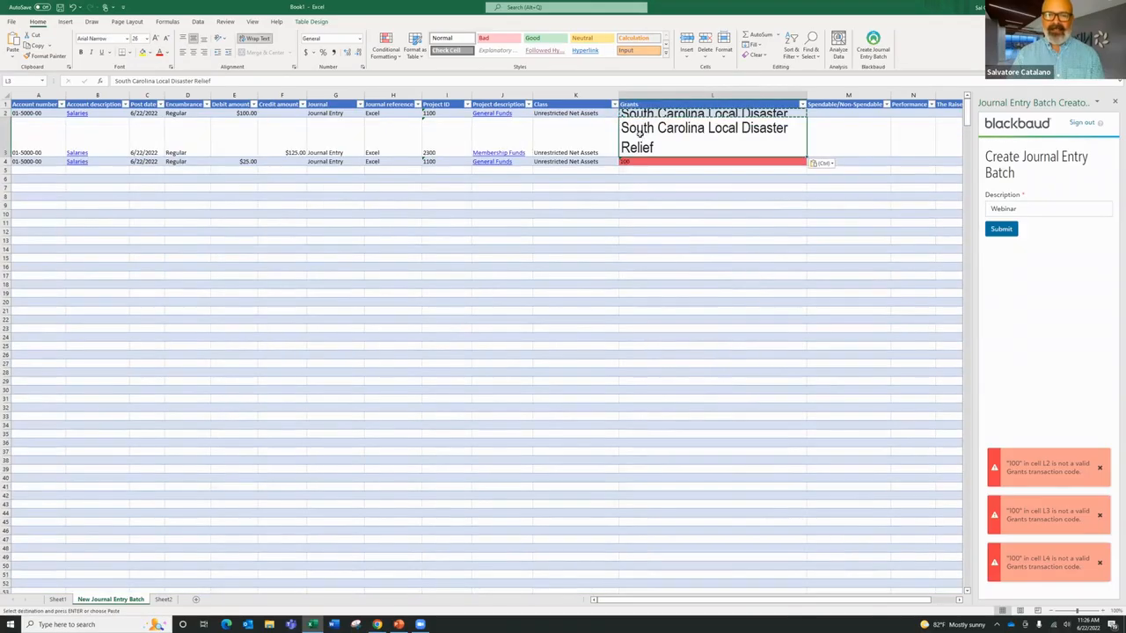
{"action": "left_click", "coordinate": [638, 165]}
{"action": "right_click", "coordinate": [638, 164]}
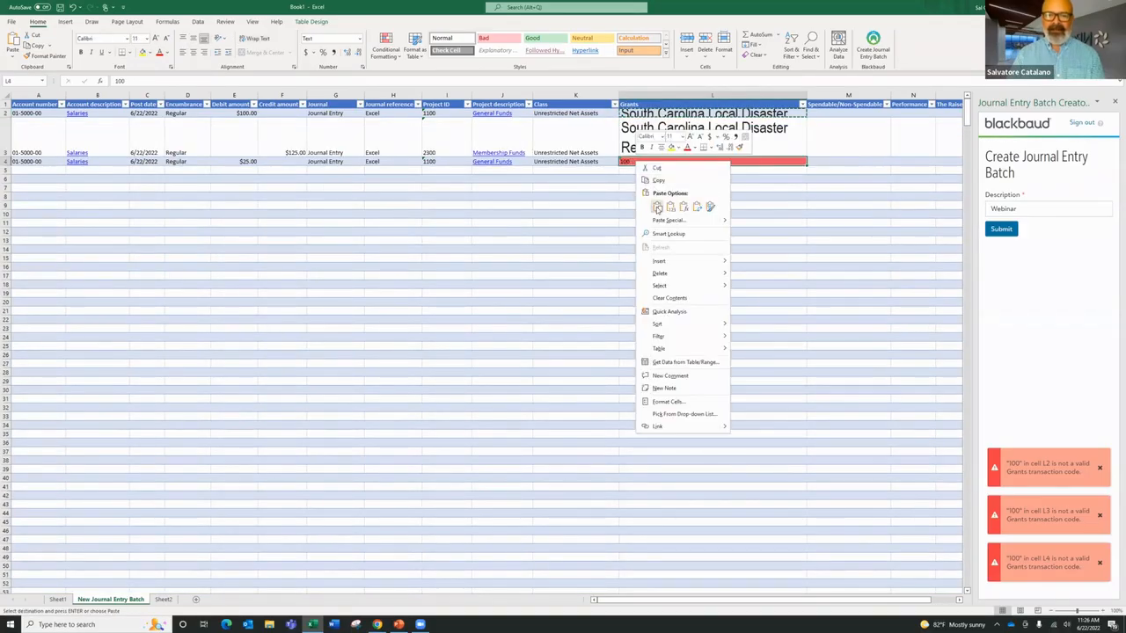
{"action": "left_click", "coordinate": [656, 206]}
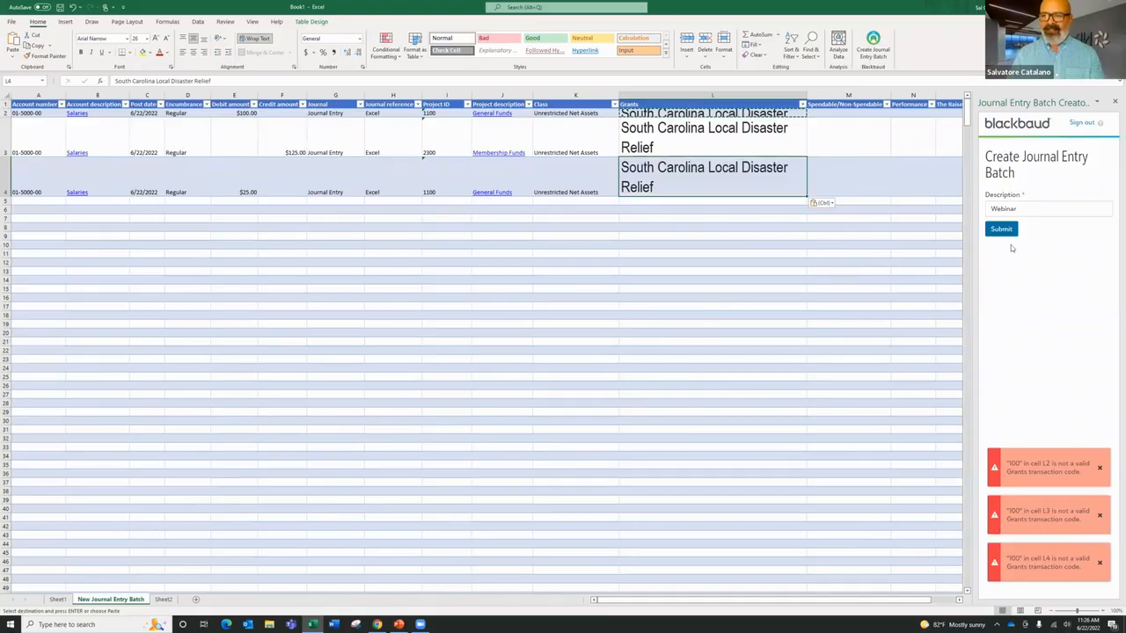
Try to submit the batch with the pasted grant names and dismiss all the error messages.
{"action": "left_click", "coordinate": [1002, 230]}
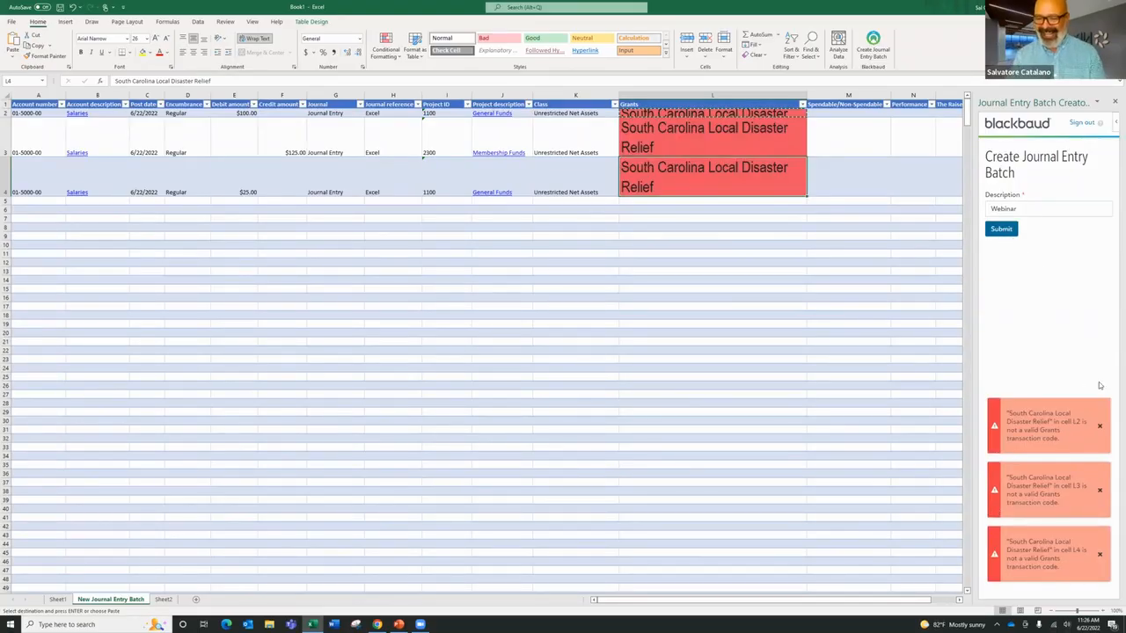
{"action": "left_click", "coordinate": [1100, 426]}
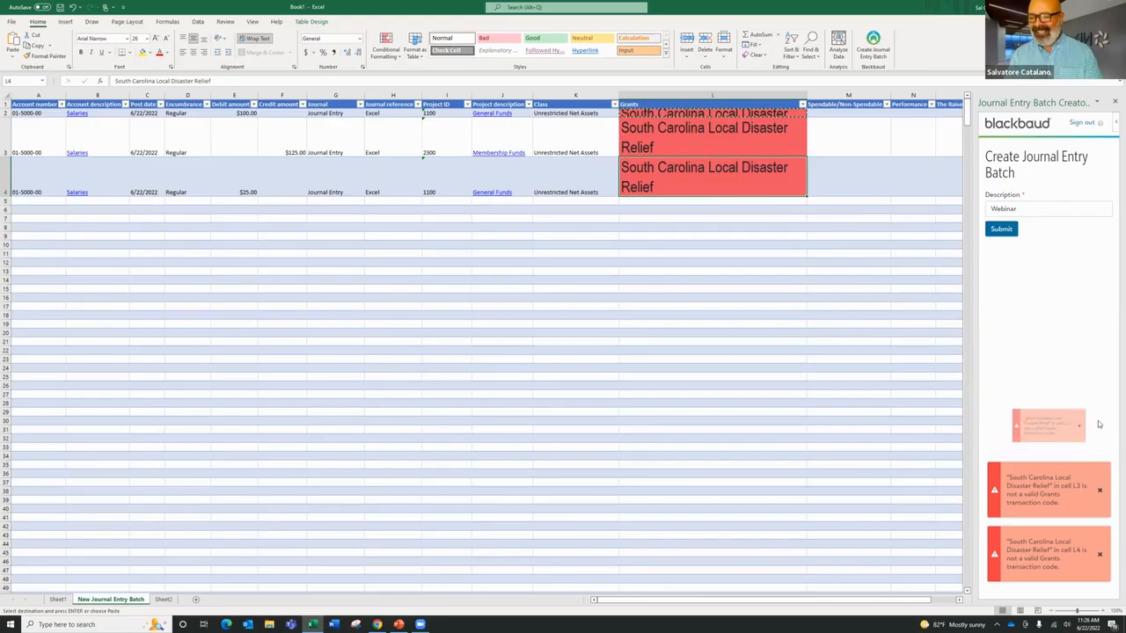
{"action": "left_click", "coordinate": [1099, 509]}
{"action": "left_click", "coordinate": [1099, 555]}
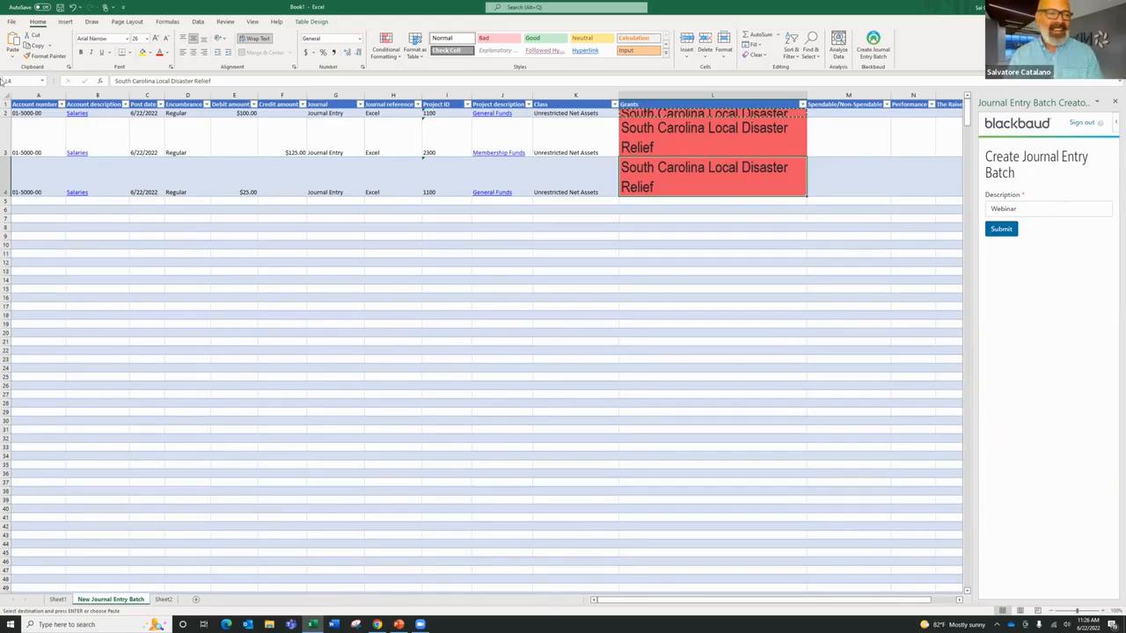
Increase the row height of the first journal line and look through the Grants column's filter options without applying a filter.
{"action": "left_click_drag", "start_coordinate": [6, 117], "coordinate": [5, 135]}
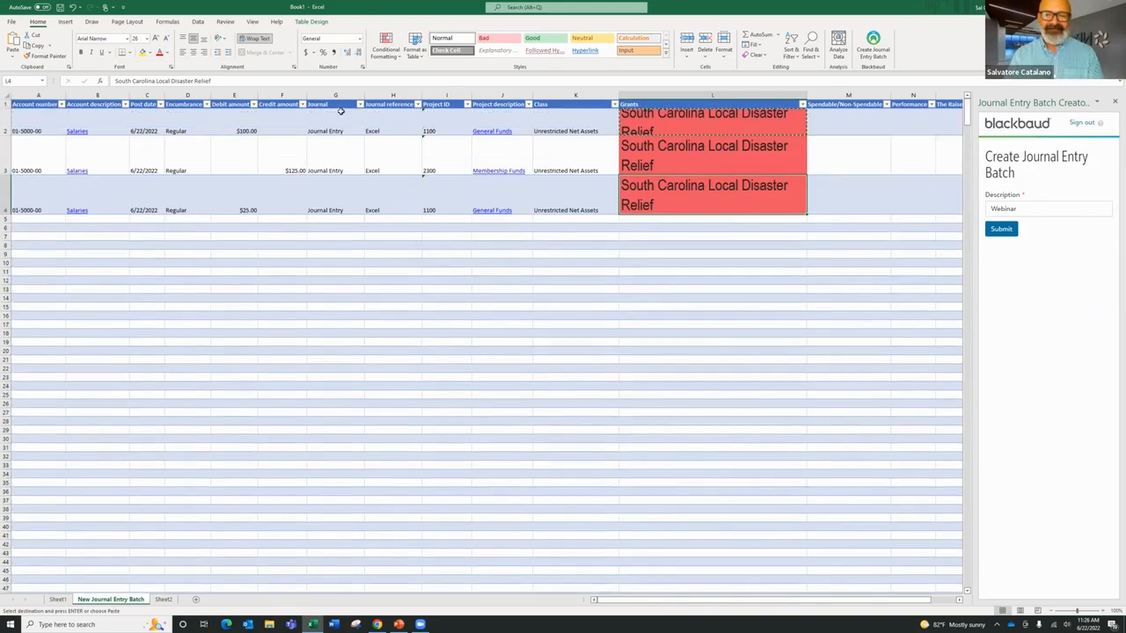
{"action": "left_click", "coordinate": [716, 126]}
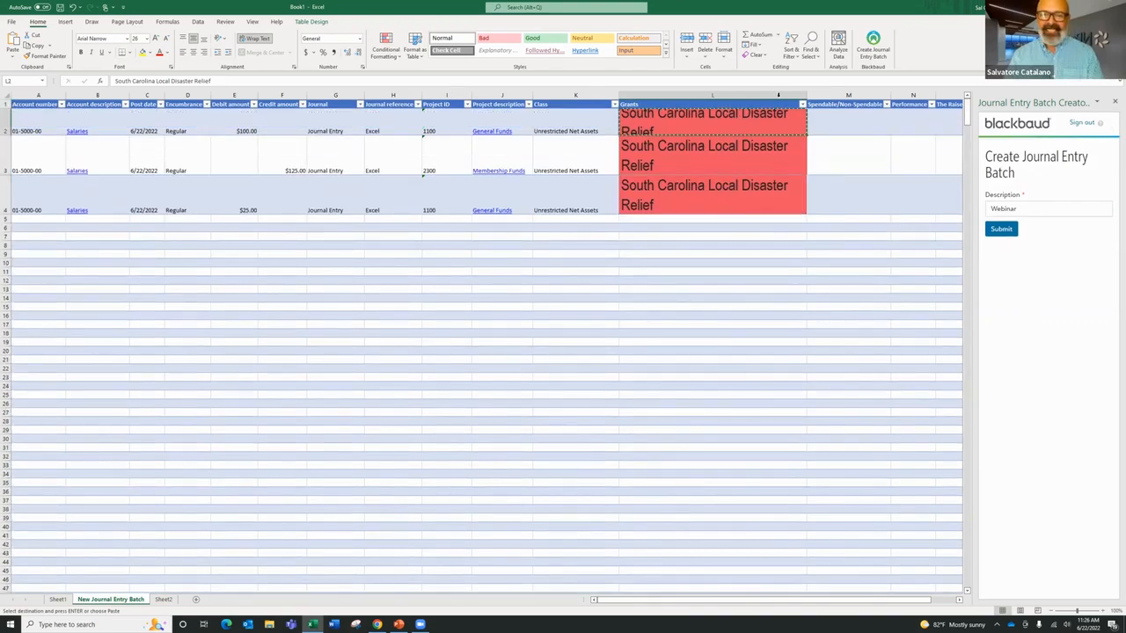
{"action": "left_click", "coordinate": [802, 106]}
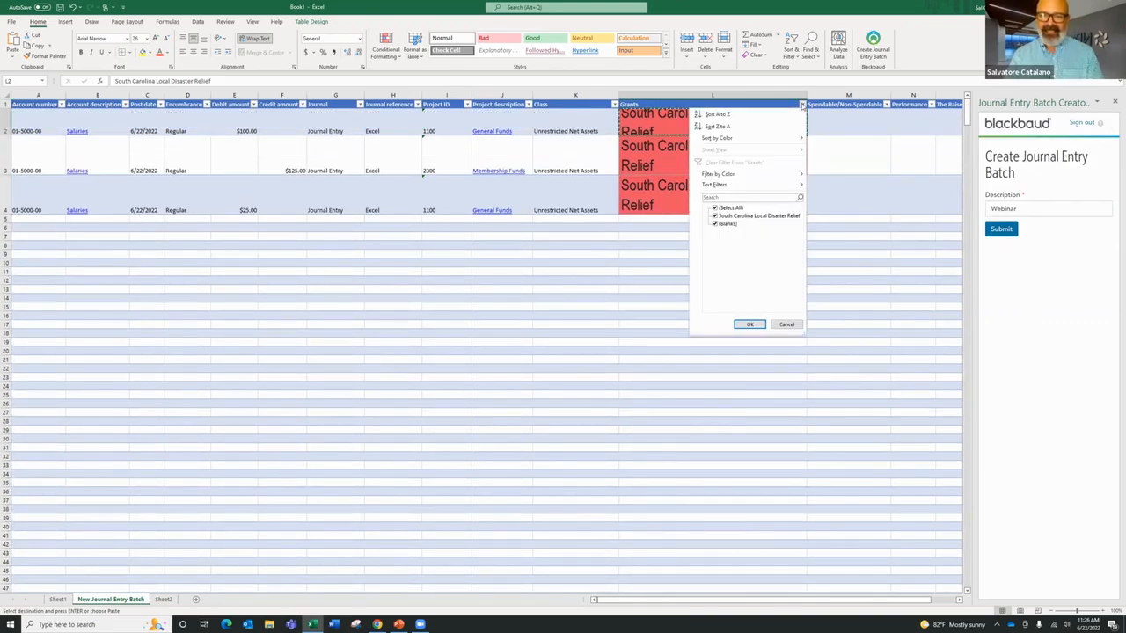
{"action": "left_click", "coordinate": [715, 207]}
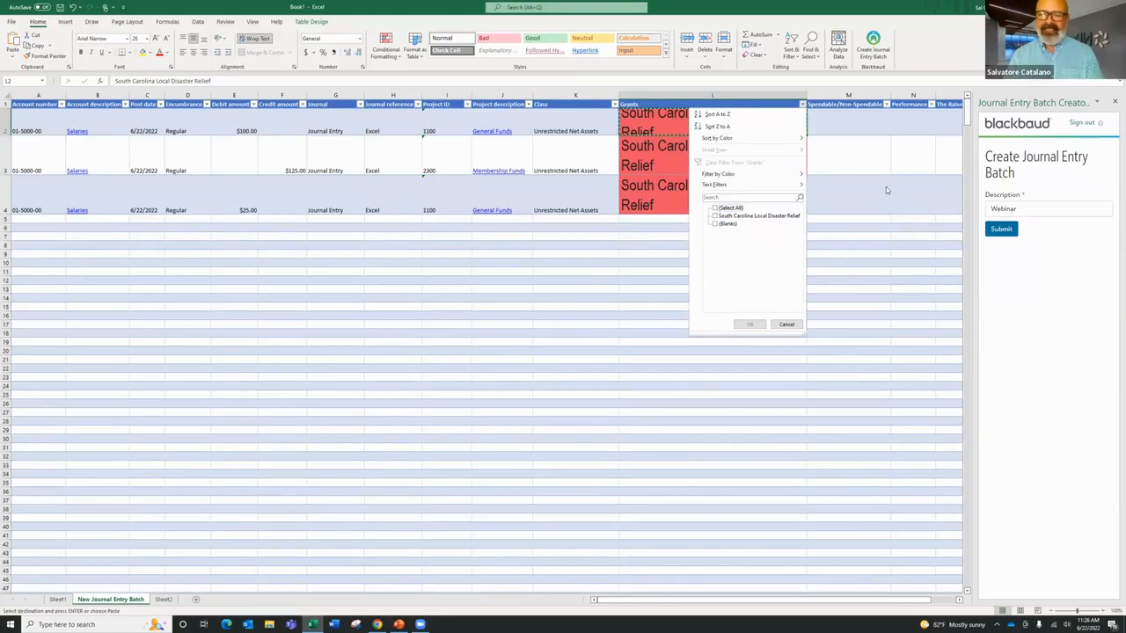
{"action": "left_click", "coordinate": [863, 159]}
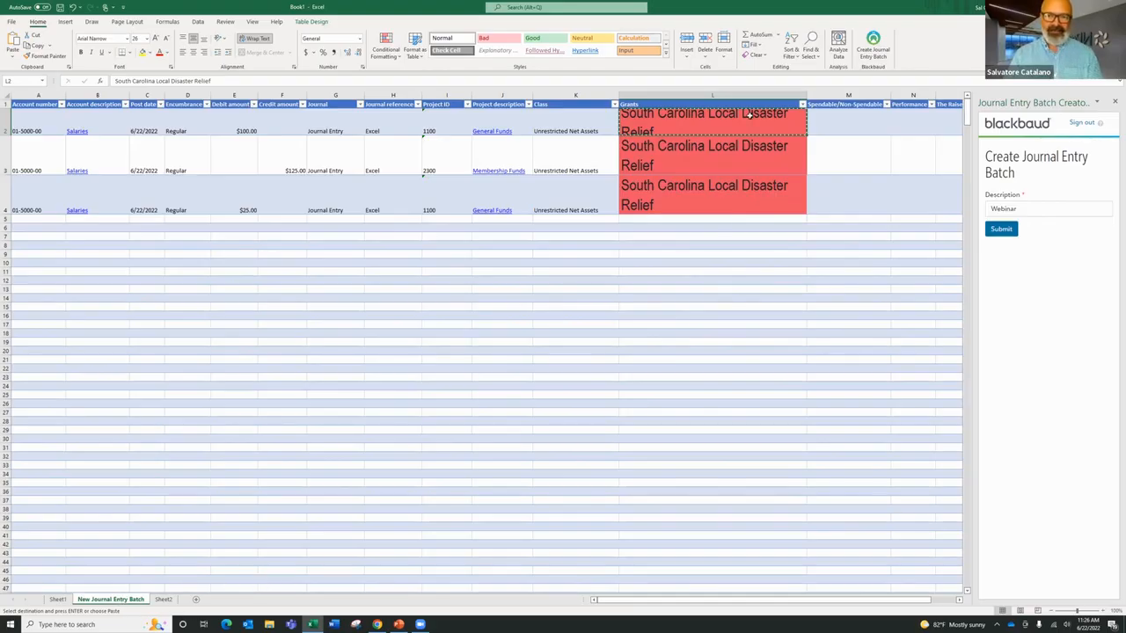
Examine the South Carolina Local Disaster Relief grant's edit form in Financial Edge NXT, close it unchanged and return to Excel.
{"action": "left_click", "coordinate": [376, 625]}
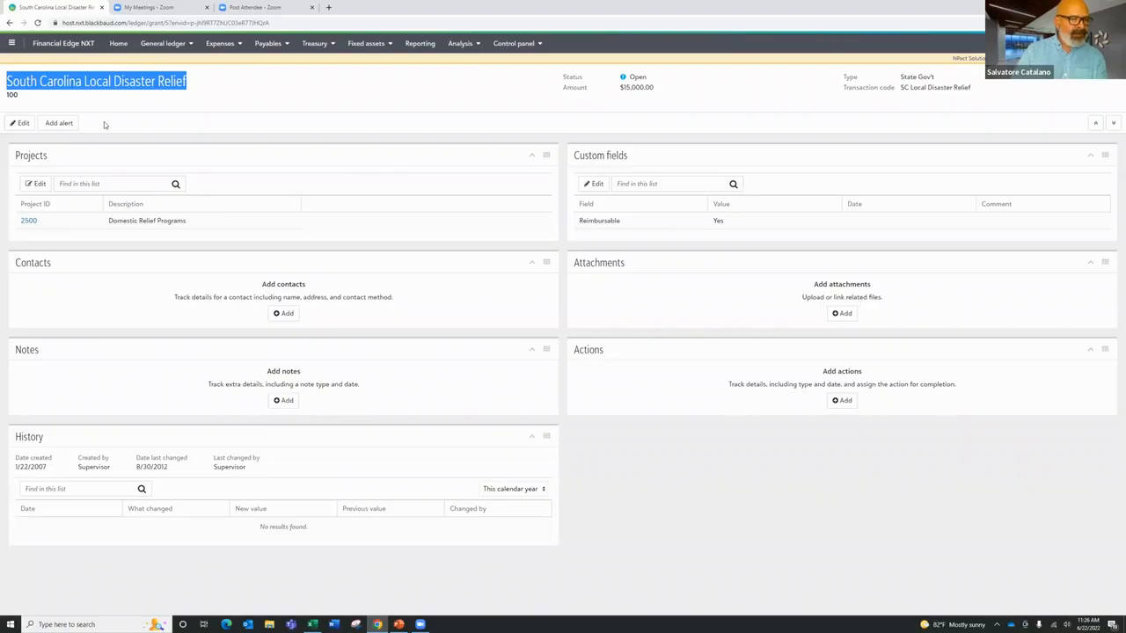
{"action": "left_click", "coordinate": [20, 123]}
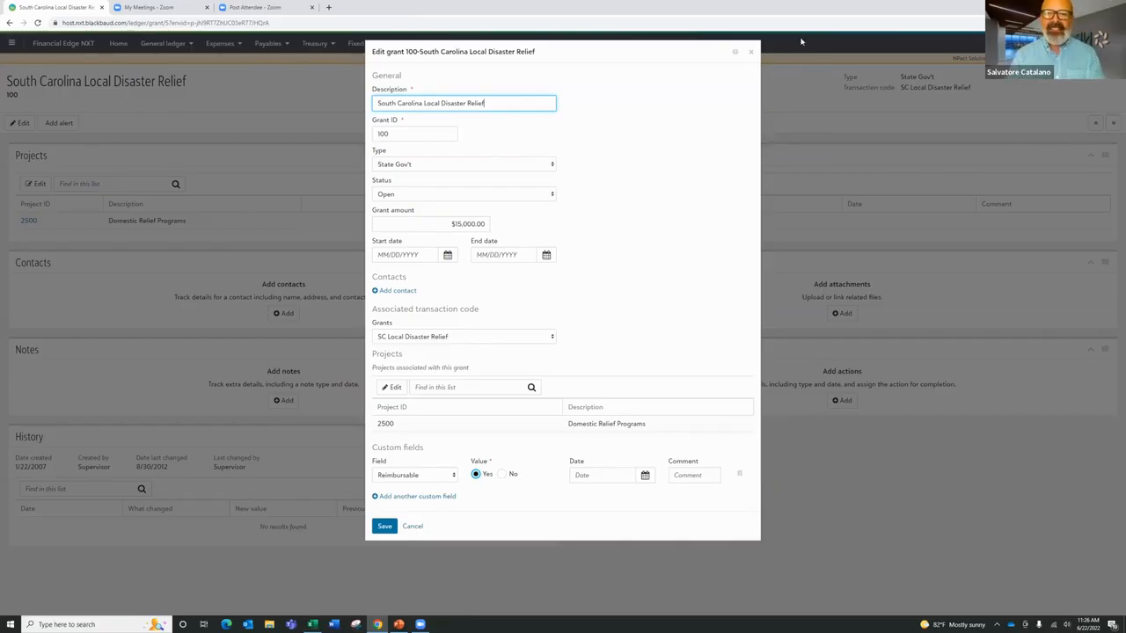
{"action": "left_click", "coordinate": [751, 52]}
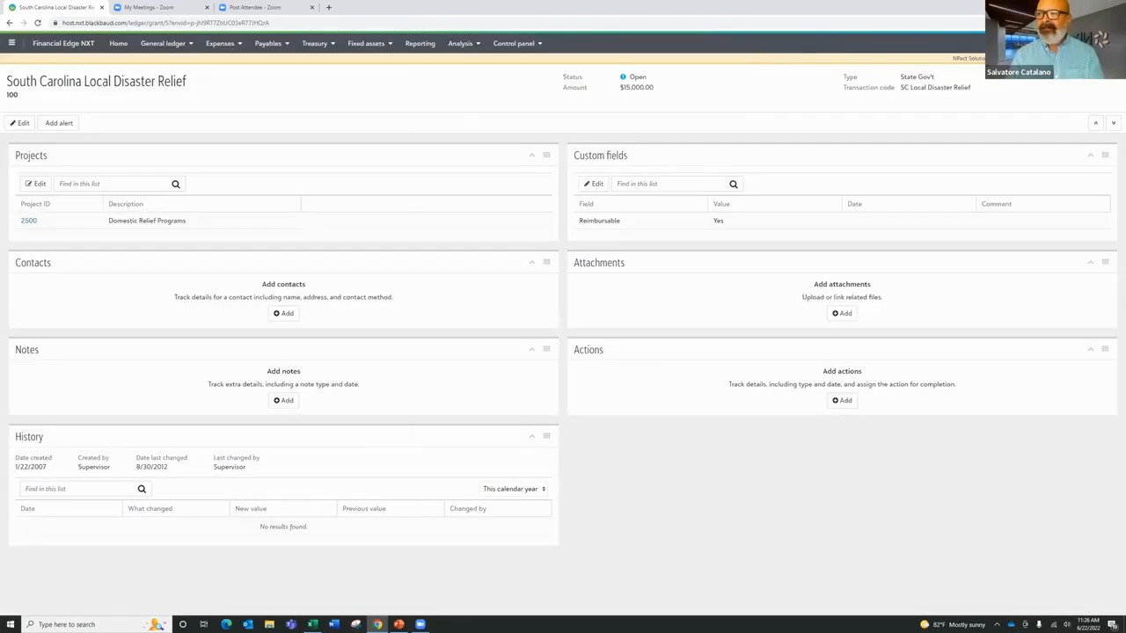
{"action": "key", "text": "alt+Tab"}
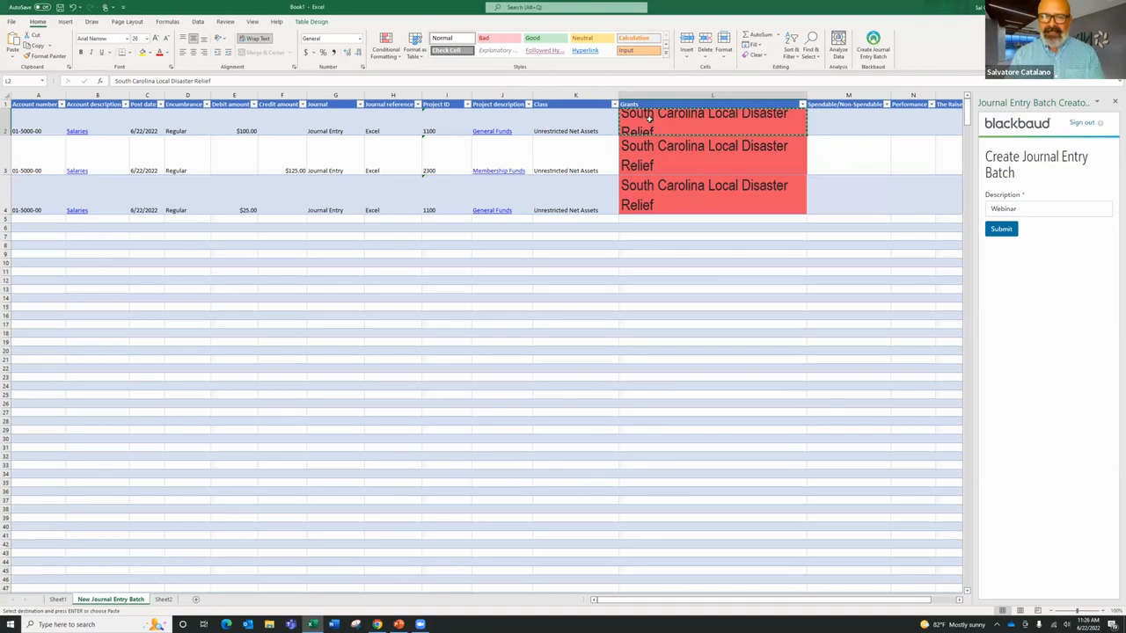
Enter 100, 101 and 101 in the Grants cells of the three journal lines and try to submit the batch.
{"action": "type", "text": "100"}
{"action": "key", "text": "Return"}
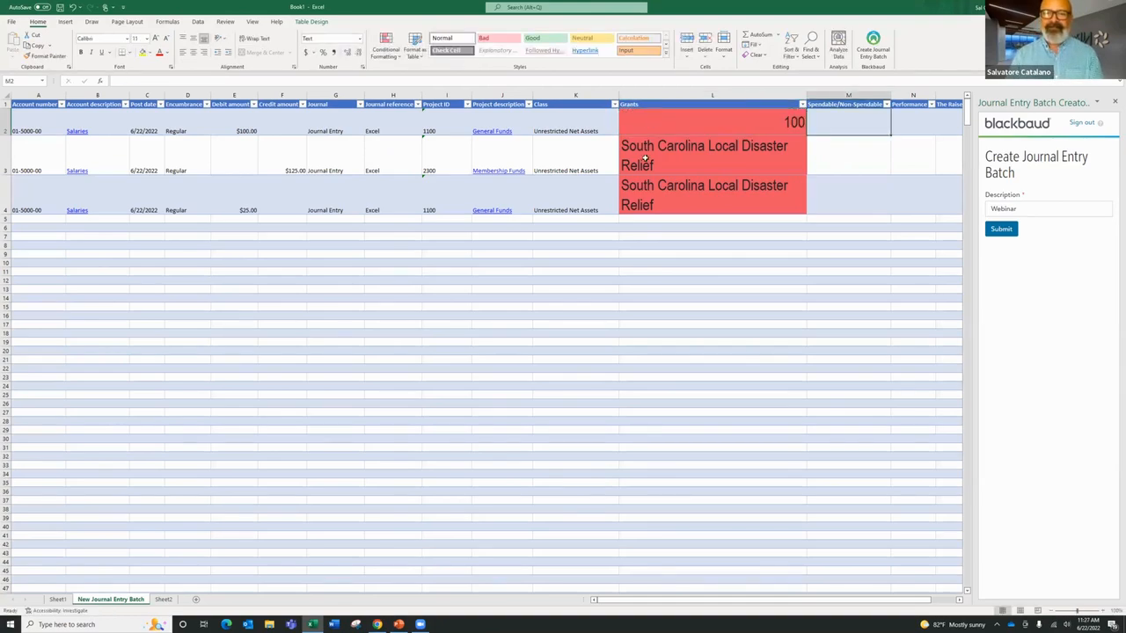
{"action": "type", "text": "101"}
{"action": "key", "text": "Return"}
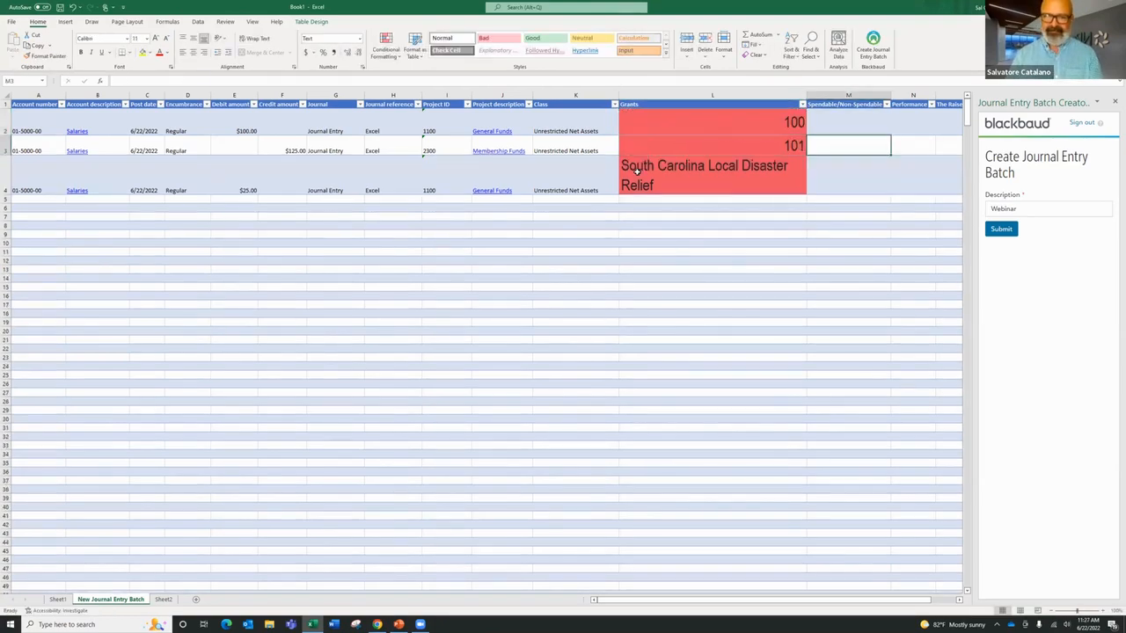
{"action": "type", "text": "101"}
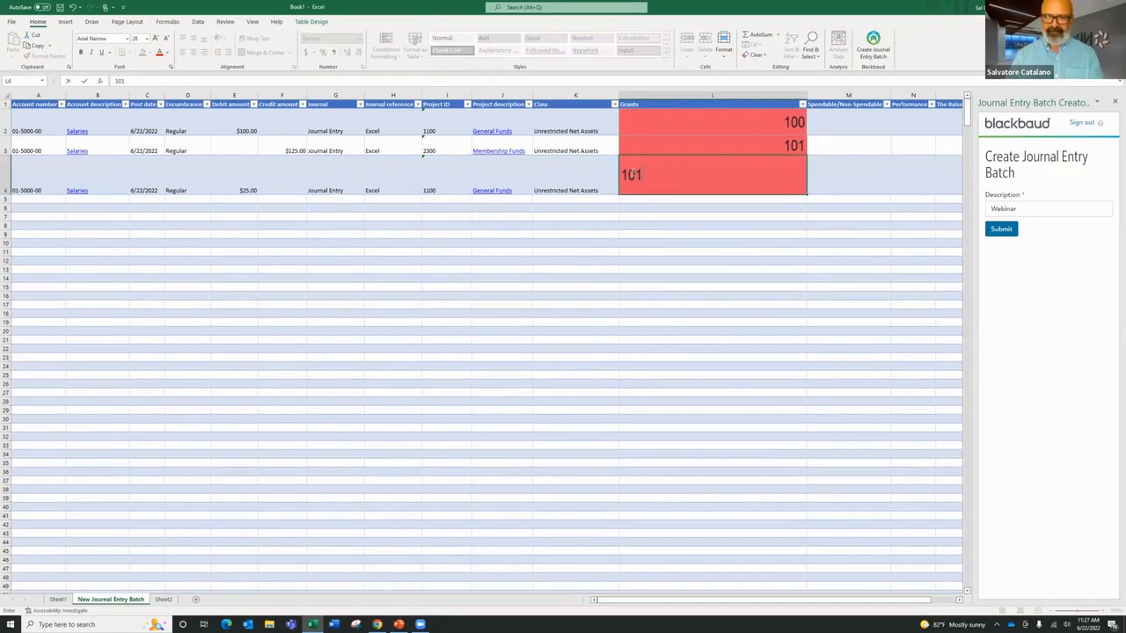
{"action": "left_click", "coordinate": [1001, 230]}
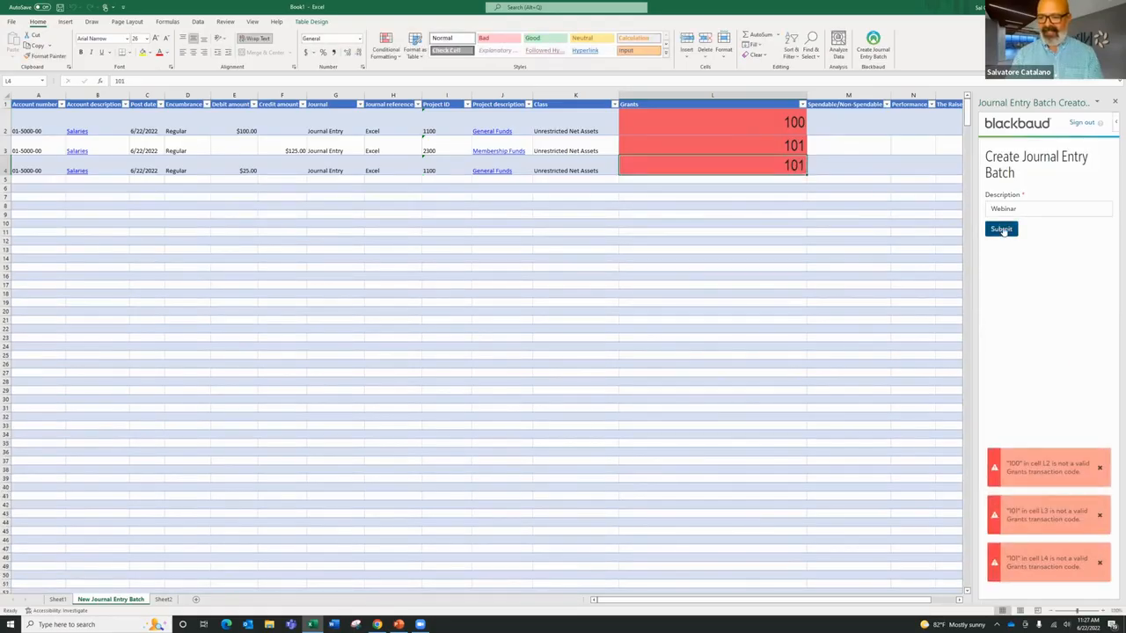
{"action": "left_click", "coordinate": [1099, 467]}
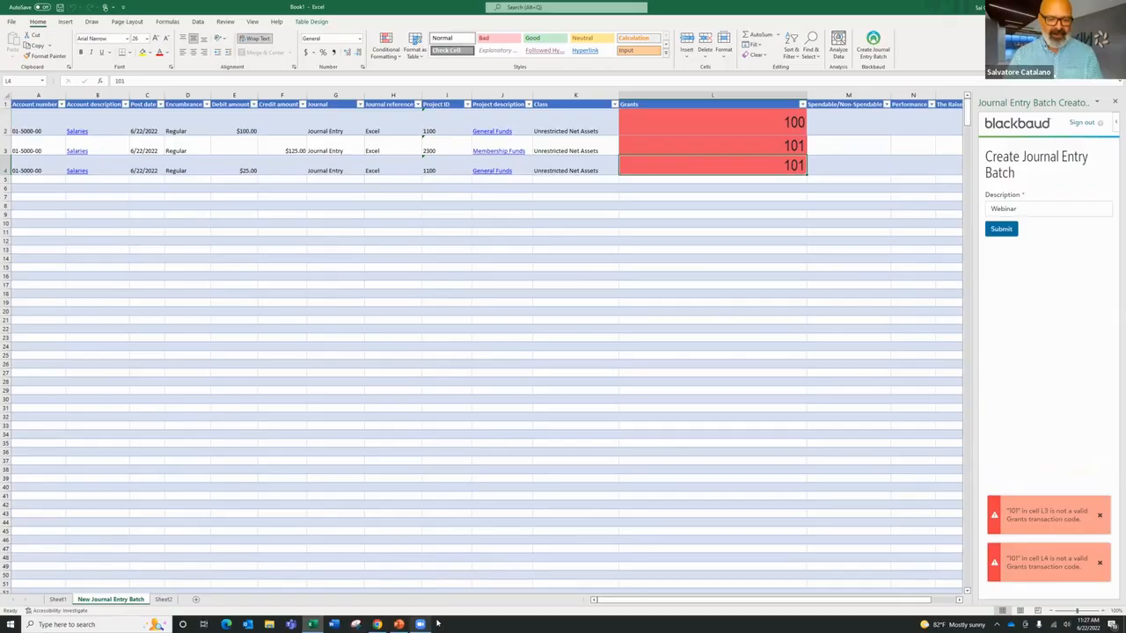
In Financial Edge NXT, start a new journal entry batch and examine the Grants options available on its first line.
{"action": "left_click", "coordinate": [375, 626]}
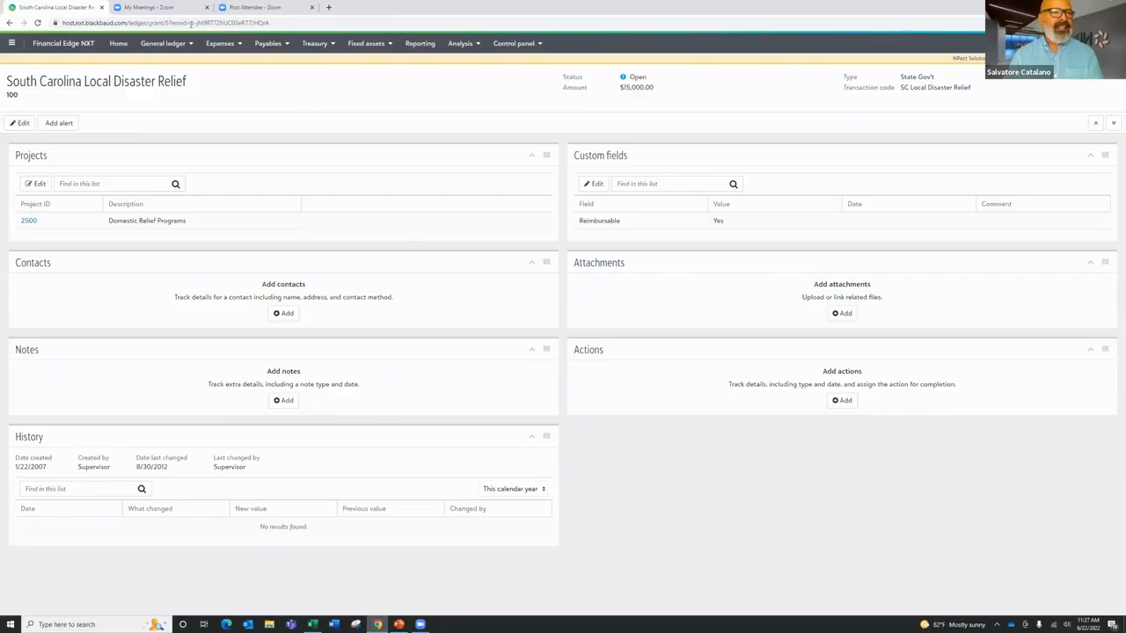
{"action": "left_click", "coordinate": [174, 43]}
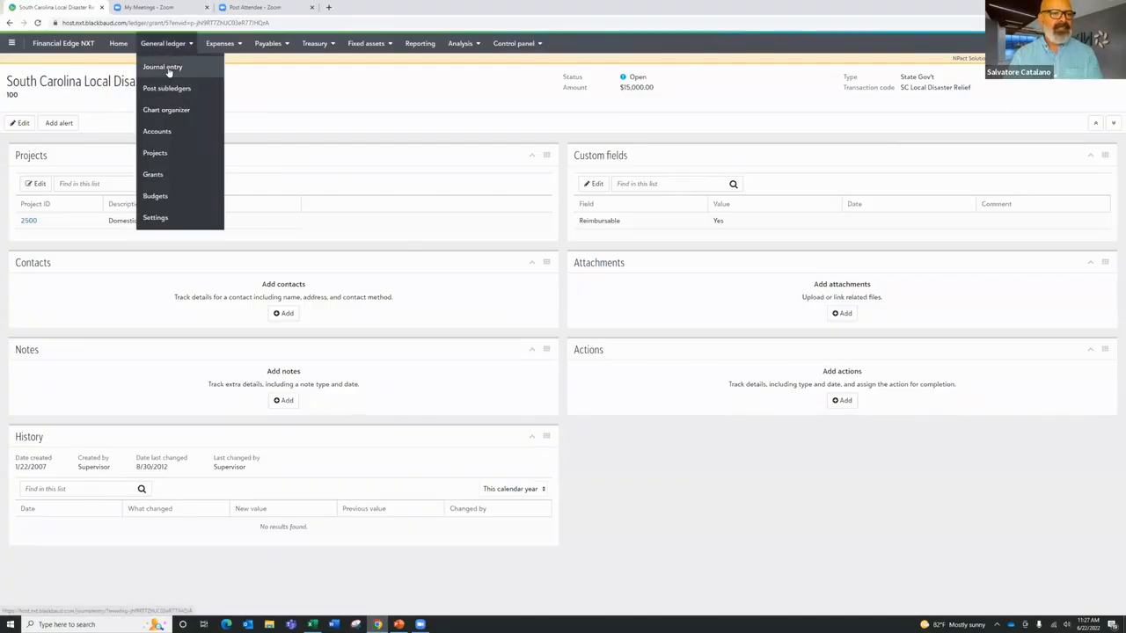
{"action": "left_click", "coordinate": [168, 68]}
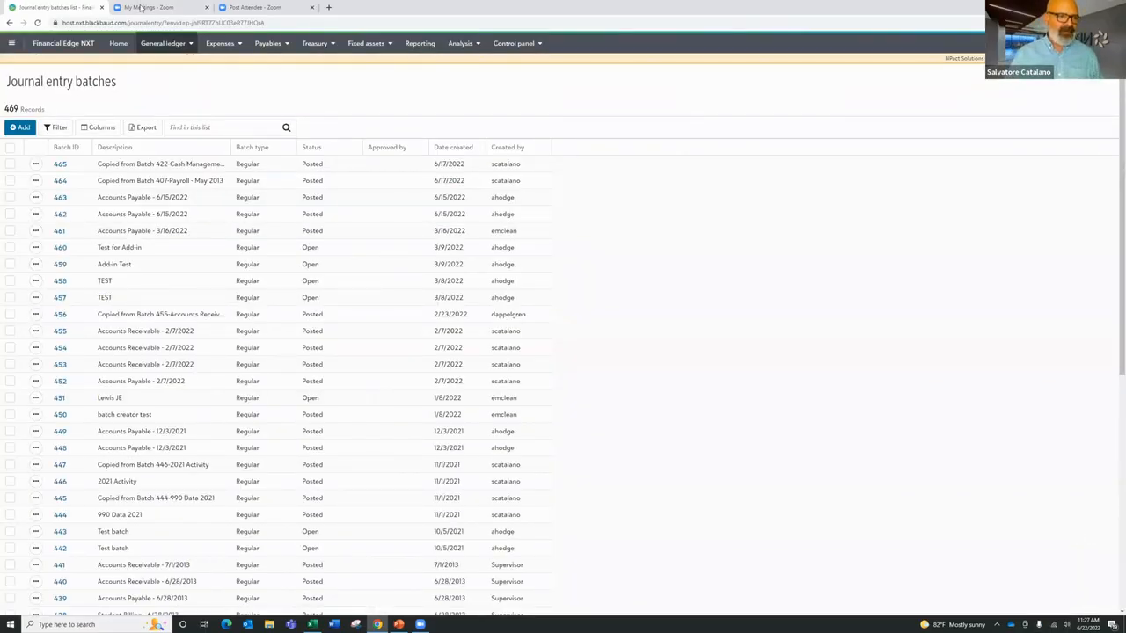
{"action": "left_click", "coordinate": [23, 128]}
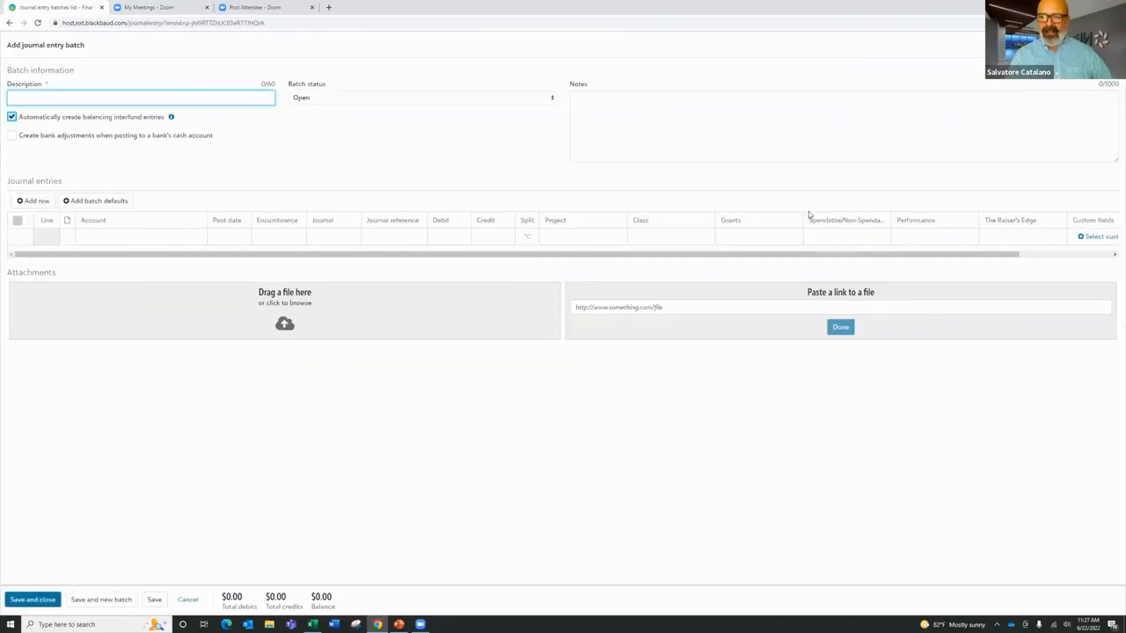
{"action": "left_click", "coordinate": [793, 239]}
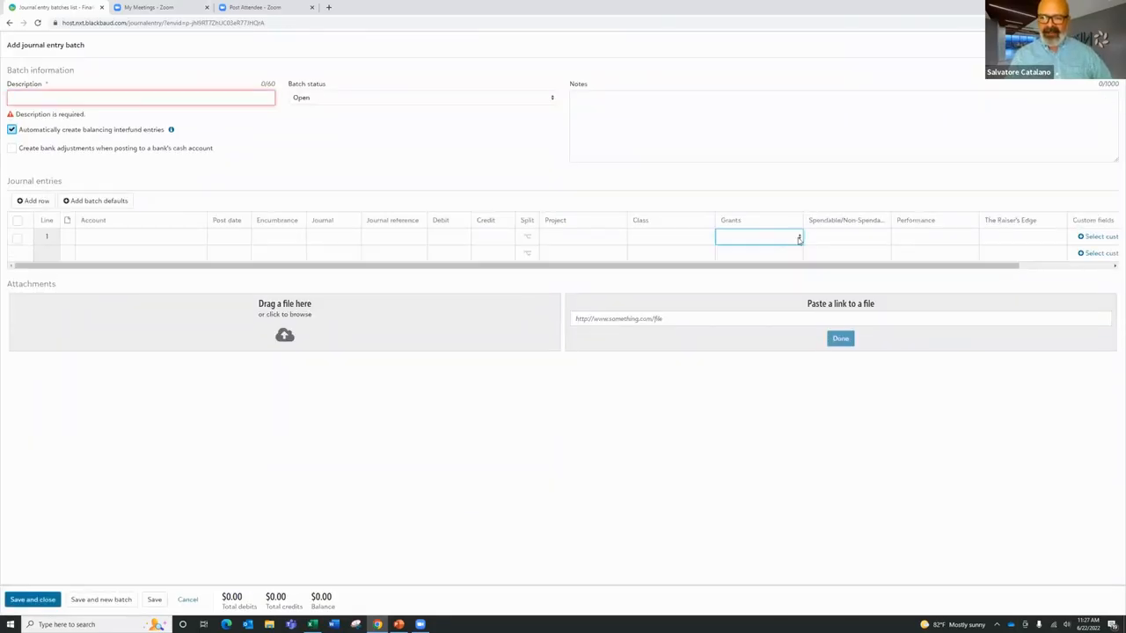
{"action": "left_click", "coordinate": [799, 238]}
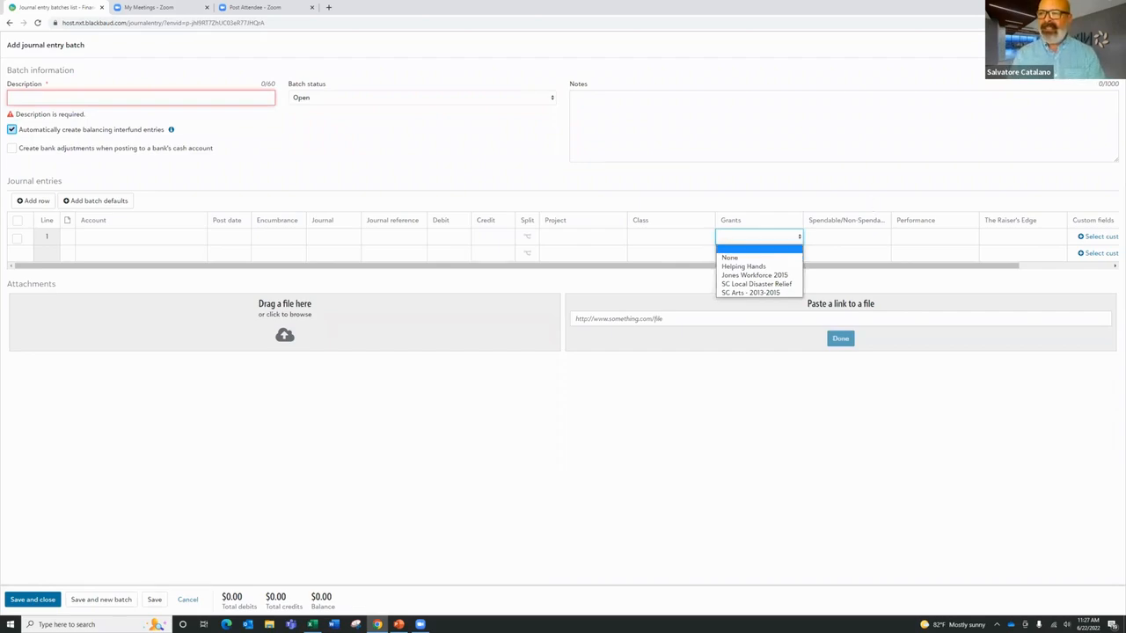
Switch back to Excel, set Grants to none on all three journal lines and try to submit the batch.
{"action": "left_click", "coordinate": [1059, 7]}
{"action": "left_click", "coordinate": [717, 123]}
{"action": "type", "text": "none"}
{"action": "key", "text": "Tab"}
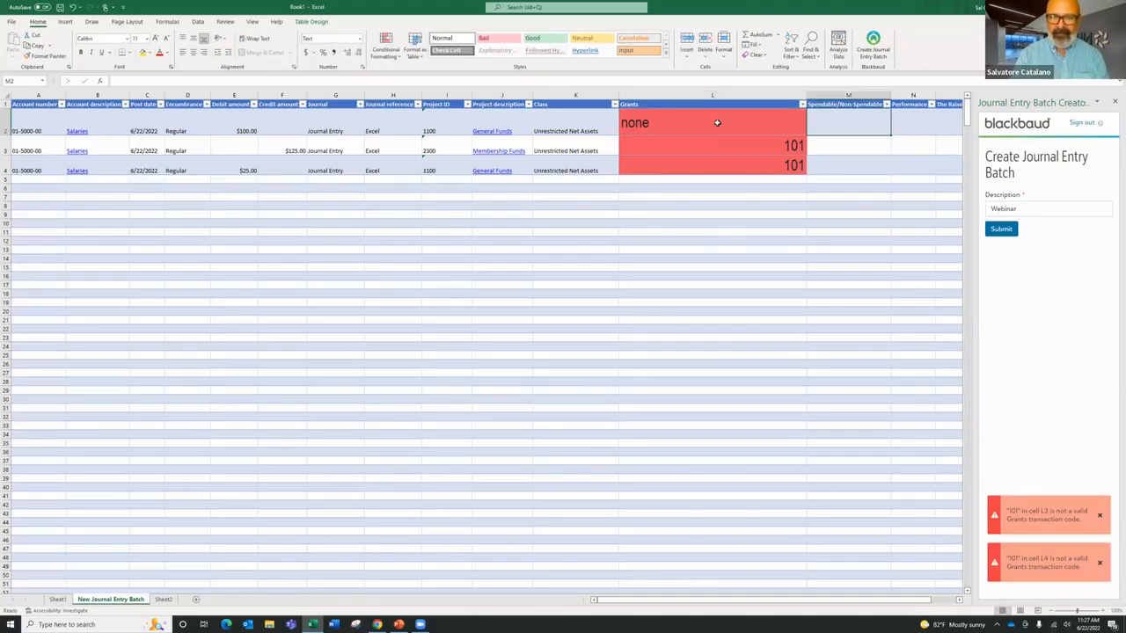
{"action": "left_click", "coordinate": [696, 148]}
{"action": "type", "text": "none"}
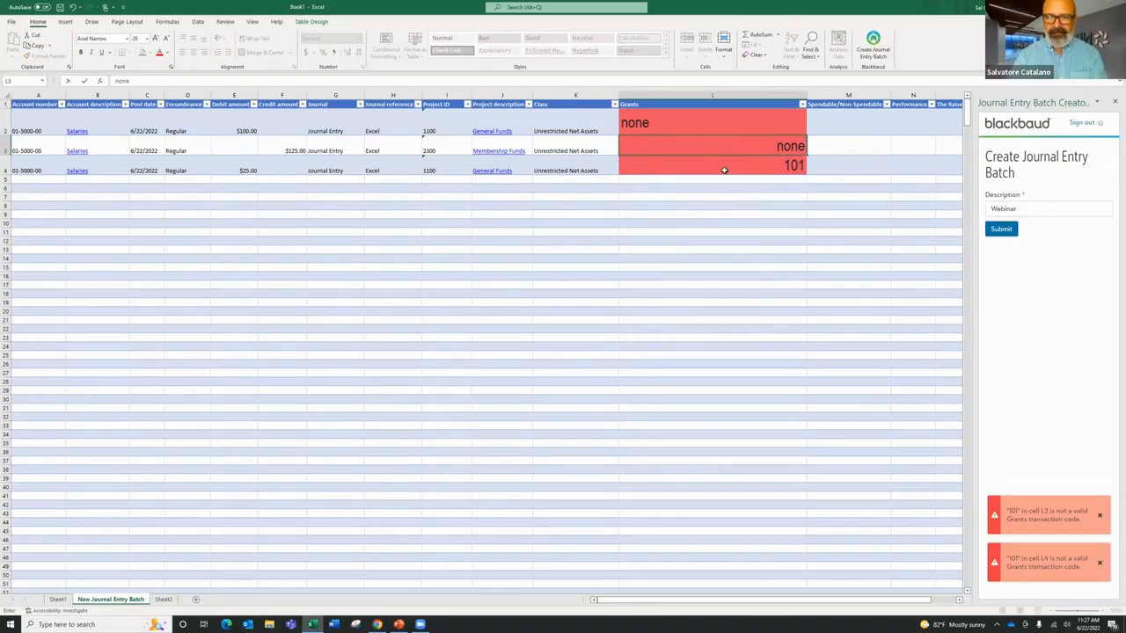
{"action": "left_click", "coordinate": [725, 169]}
{"action": "type", "text": "noe"}
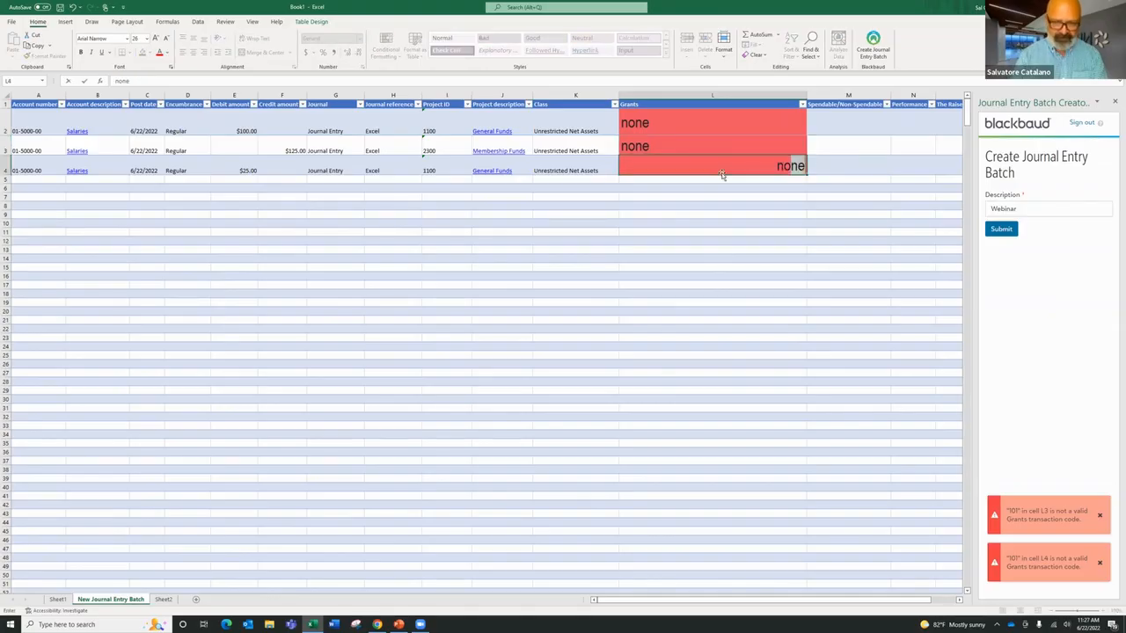
{"action": "type", "text": "ne"}
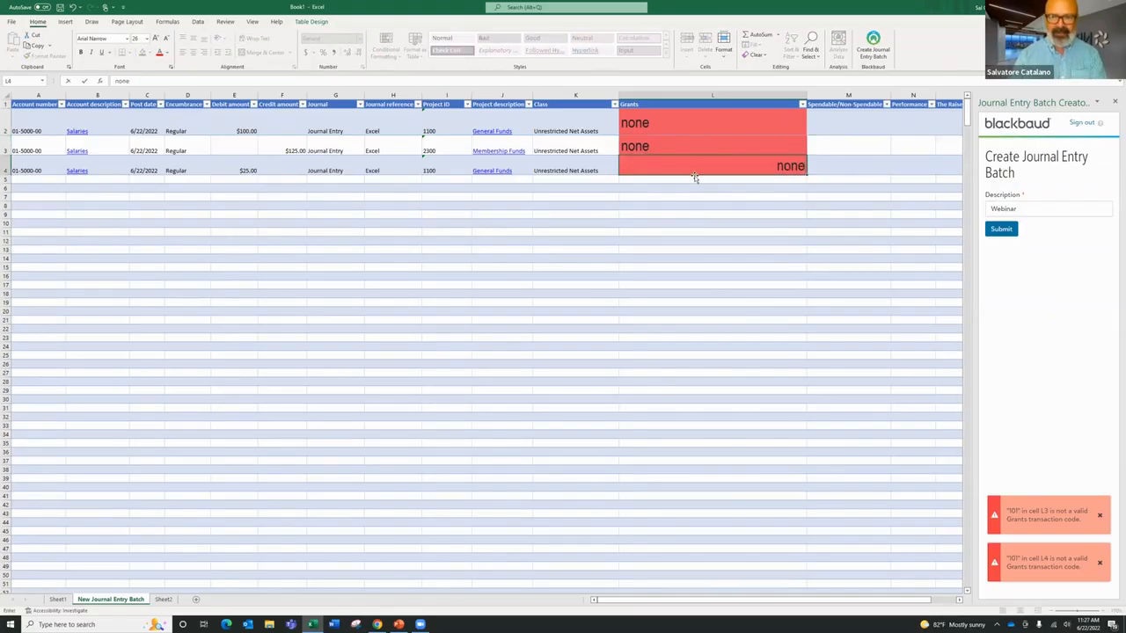
{"action": "left_click", "coordinate": [825, 166]}
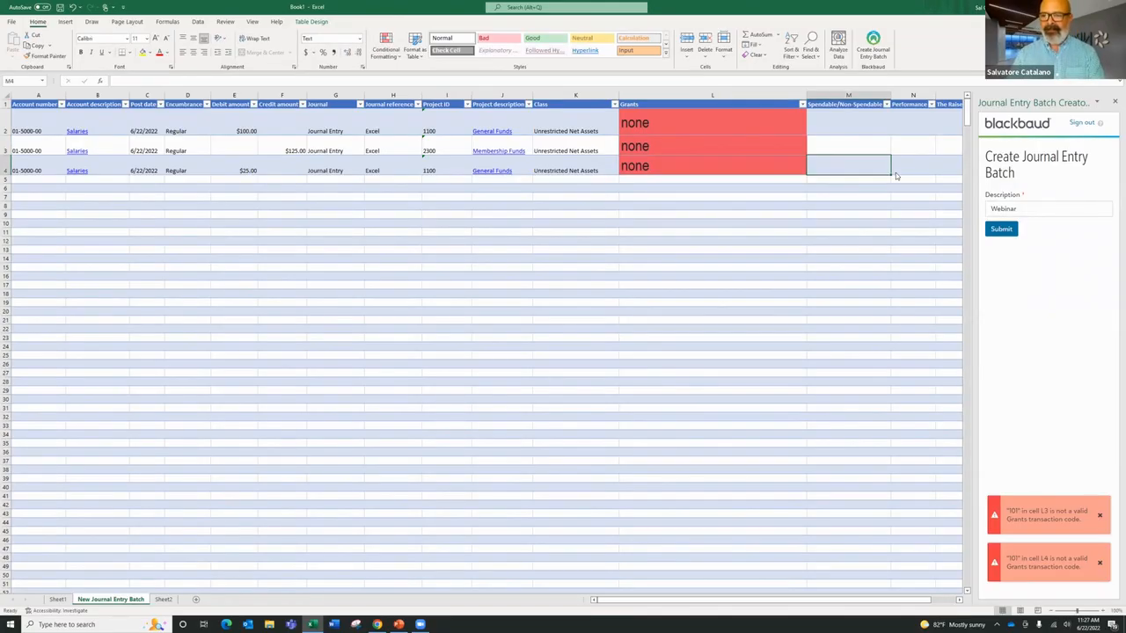
{"action": "left_click", "coordinate": [1000, 229]}
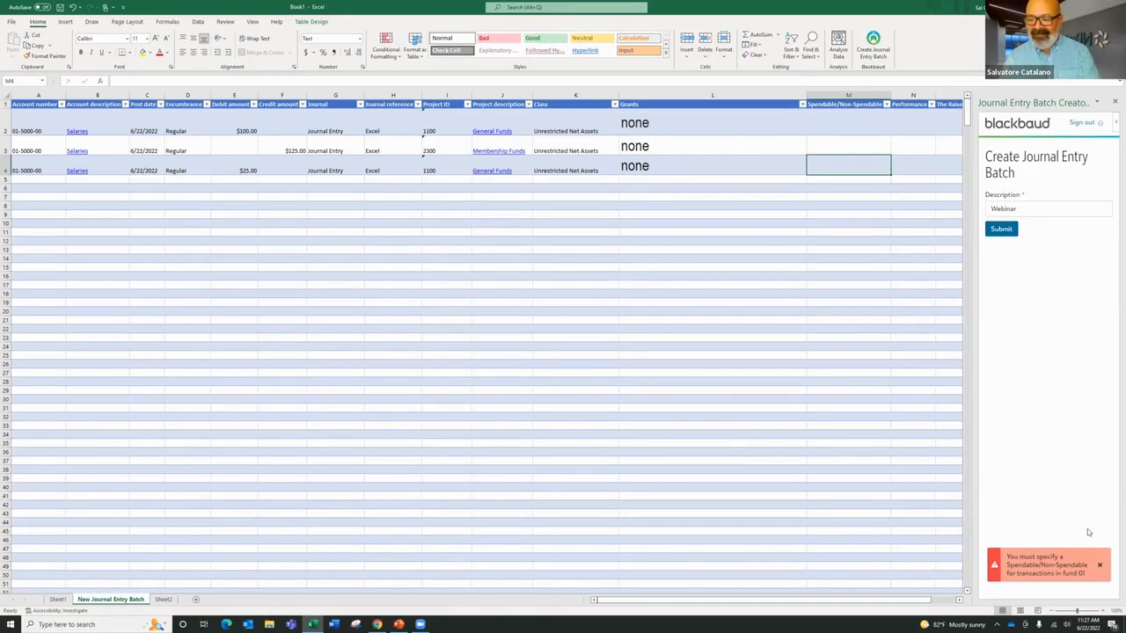
Check the Spendable/Non-Spendable options on the new batch's first line in Financial Edge NXT and return to Excel's first journal line.
{"action": "left_click", "coordinate": [862, 118]}
{"action": "left_click", "coordinate": [376, 625]}
{"action": "left_click", "coordinate": [847, 238]}
{"action": "left_click", "coordinate": [888, 236]}
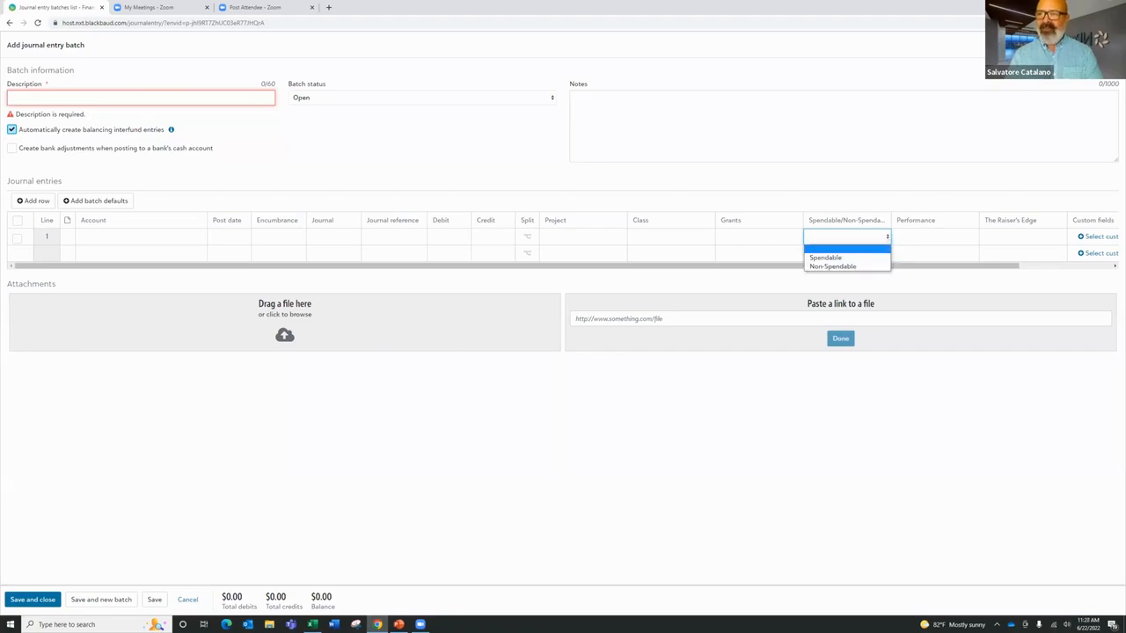
{"action": "key", "text": "alt+Tab"}
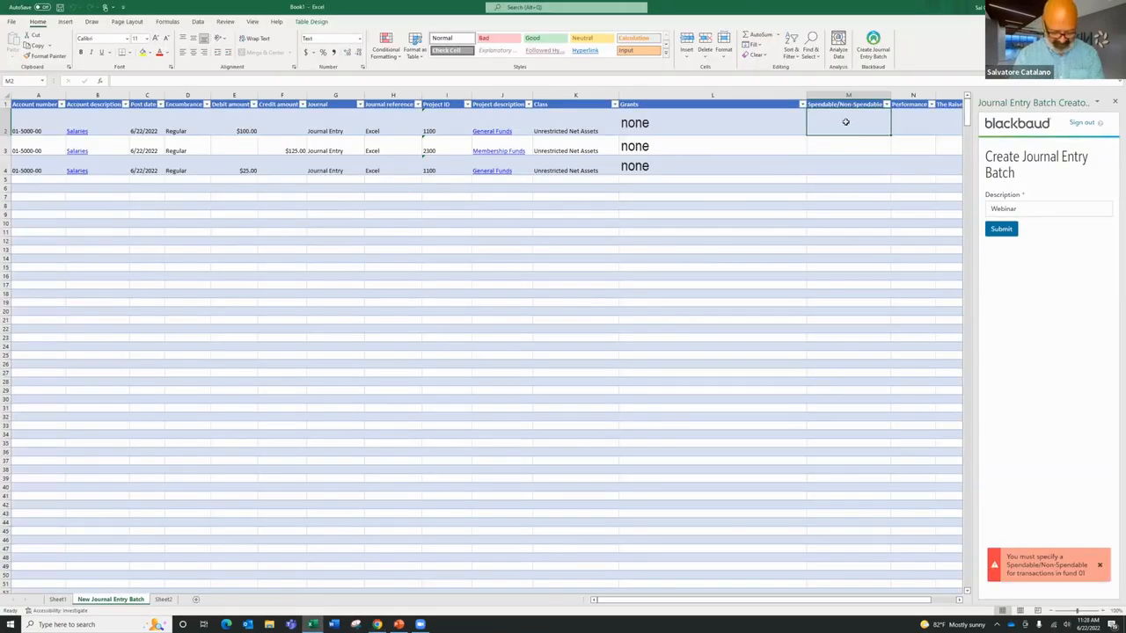
Set Spendable/Non-Spendable to spendable on all three journal lines.
{"action": "type", "text": "spendable"}
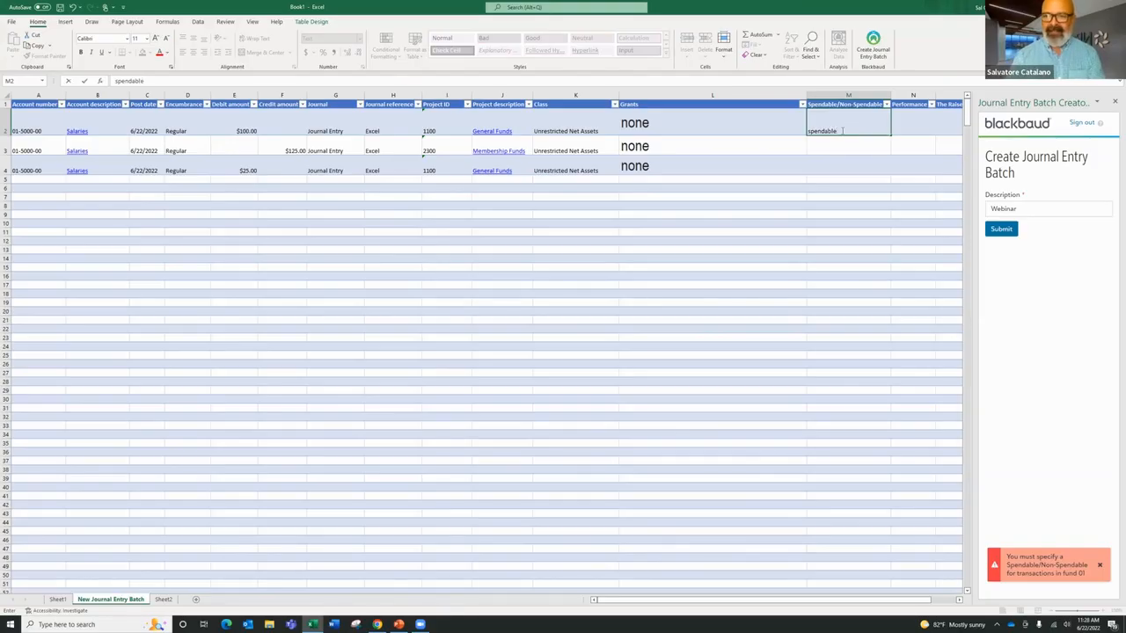
{"action": "left_click", "coordinate": [832, 148]}
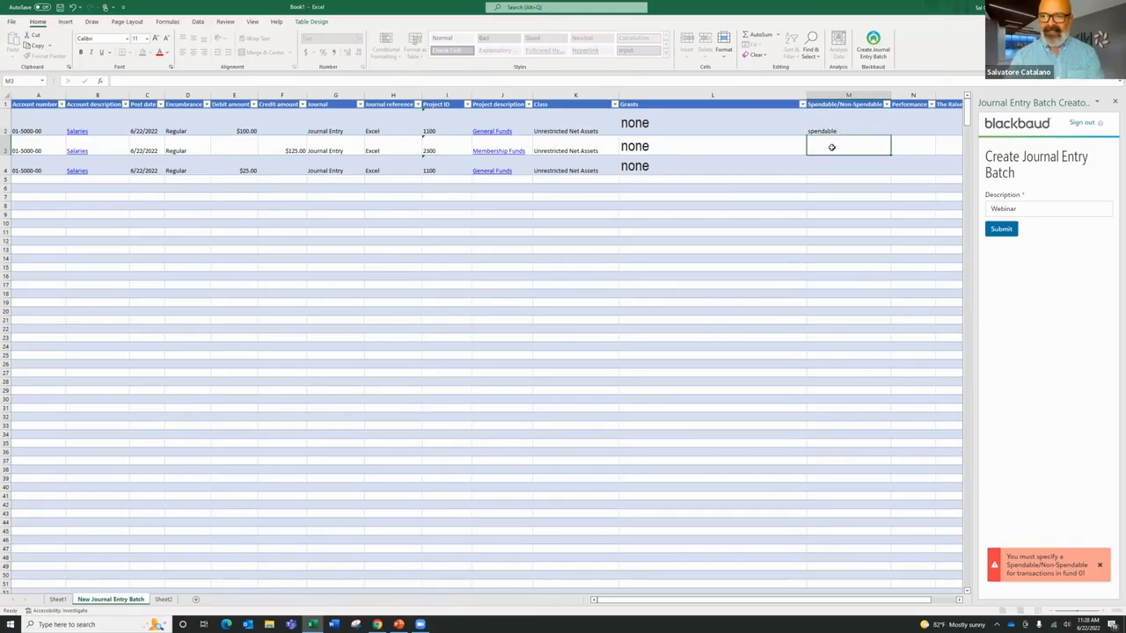
{"action": "type", "text": "spendable"}
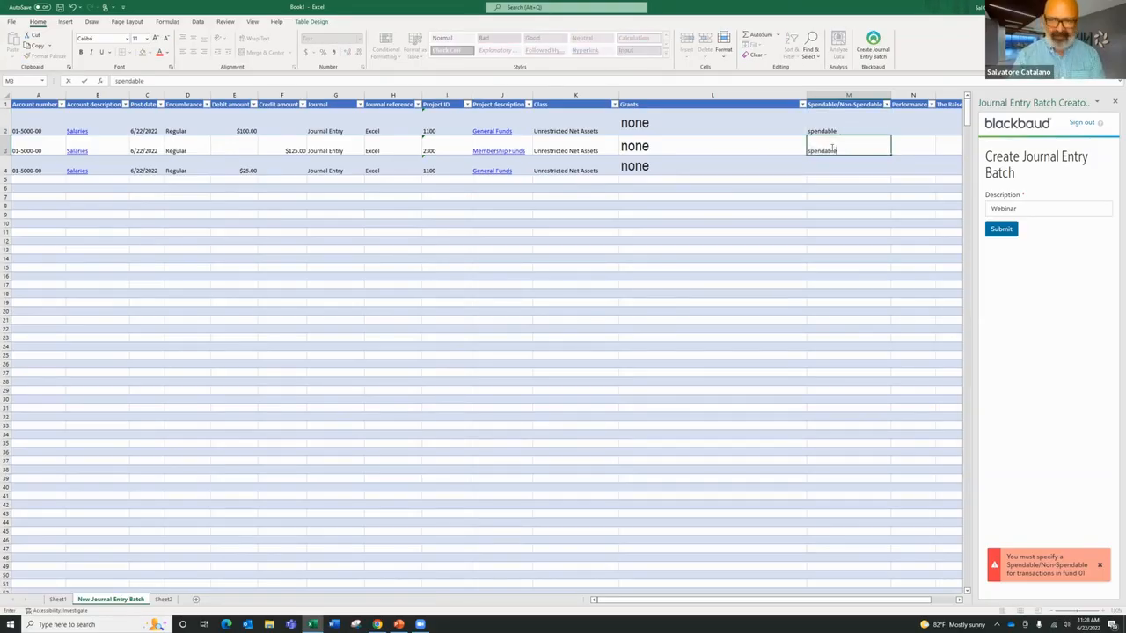
{"action": "left_click", "coordinate": [826, 171]}
{"action": "type", "text": "spendable"}
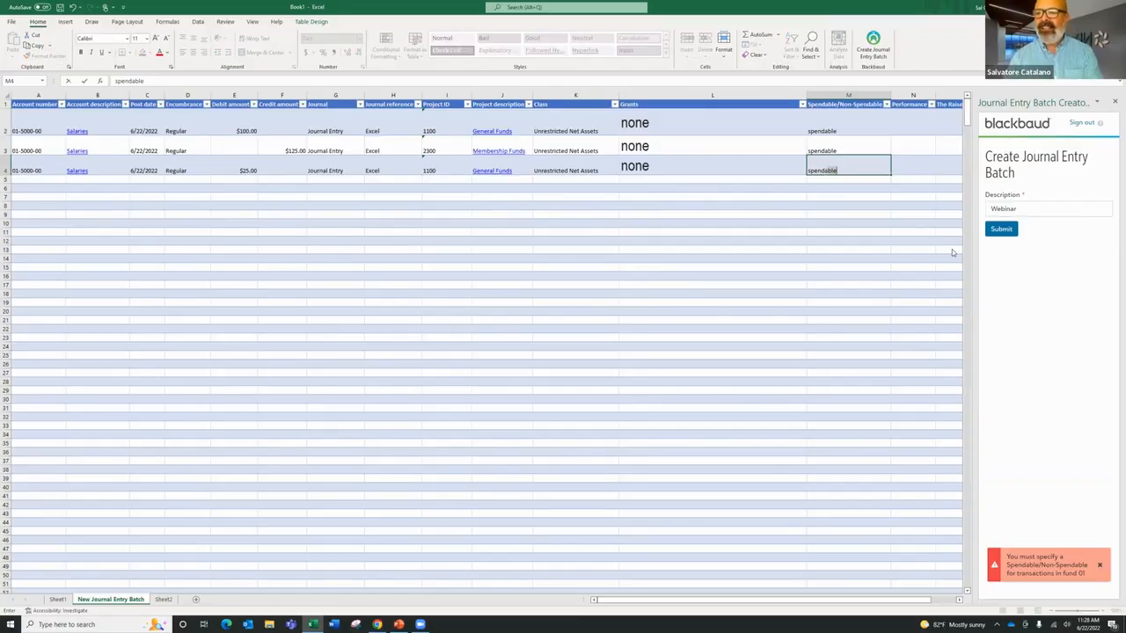
Try to submit the Webinar batch twice, dismissing the error after each attempt.
{"action": "left_click", "coordinate": [1001, 230]}
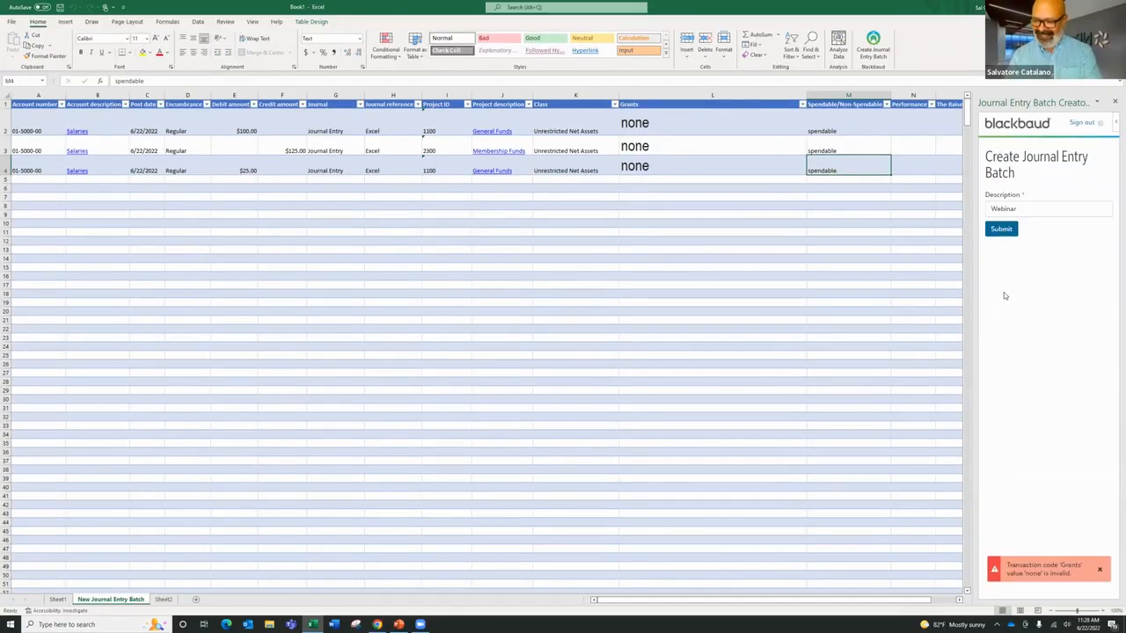
{"action": "left_click", "coordinate": [1102, 571]}
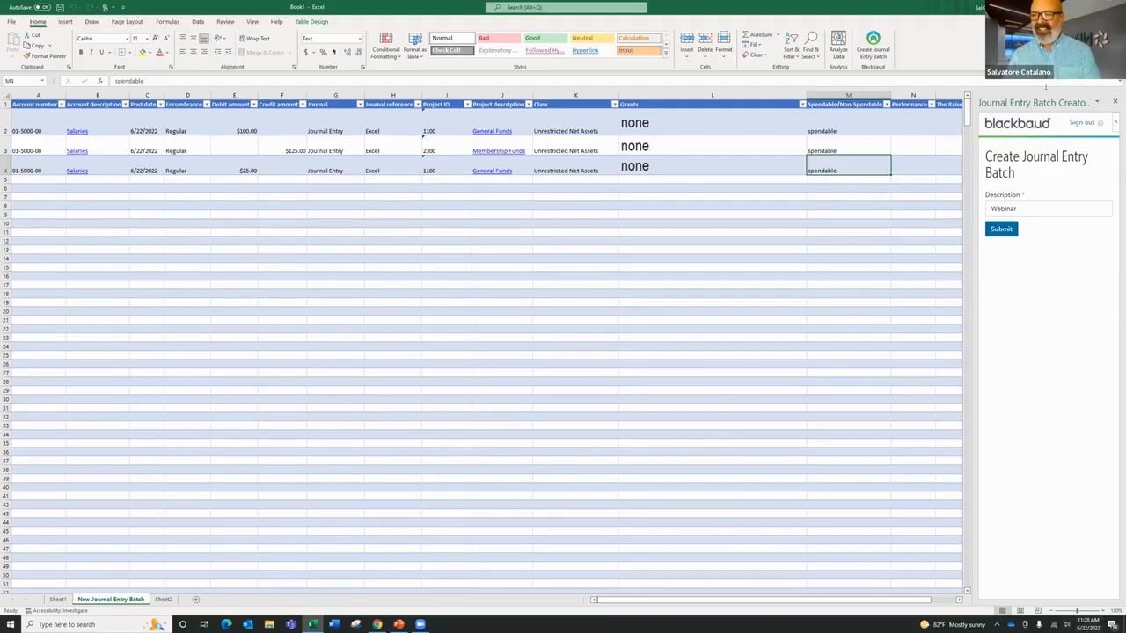
{"action": "left_click", "coordinate": [1017, 232]}
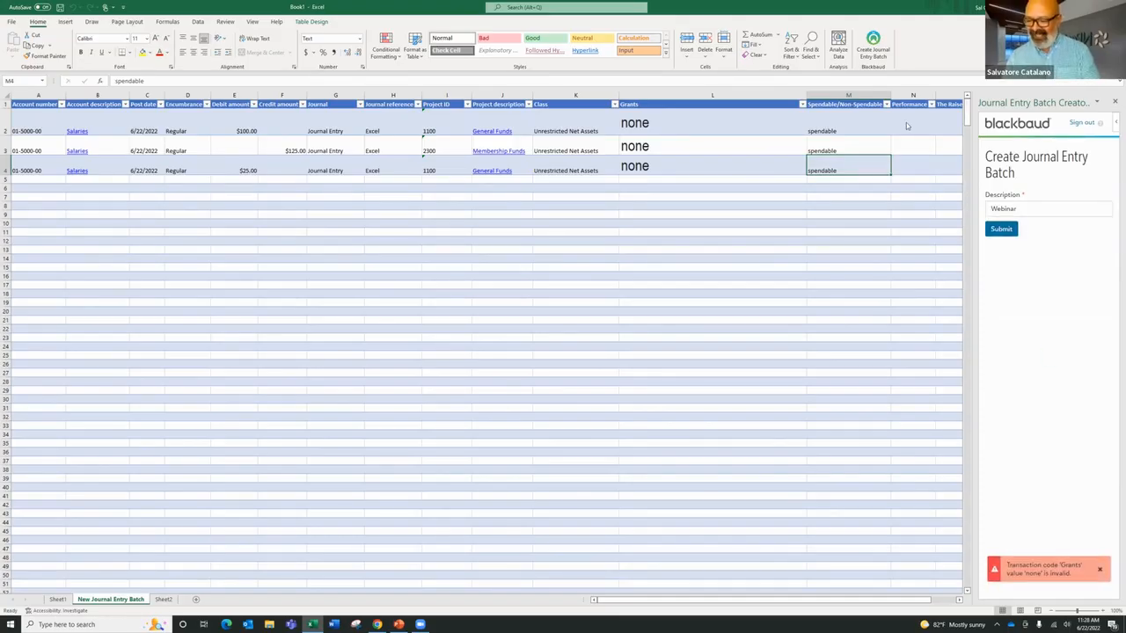
{"action": "left_click", "coordinate": [1099, 570]}
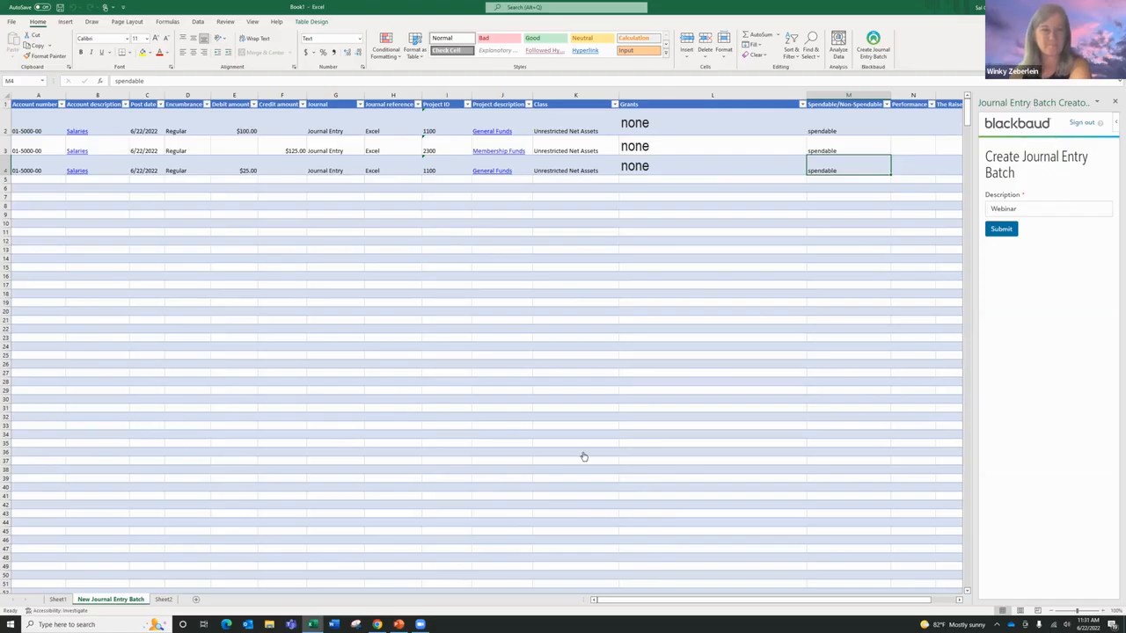
In Financial Edge NXT, close the new batch form without saving and launch the database view.
{"action": "left_click", "coordinate": [377, 625]}
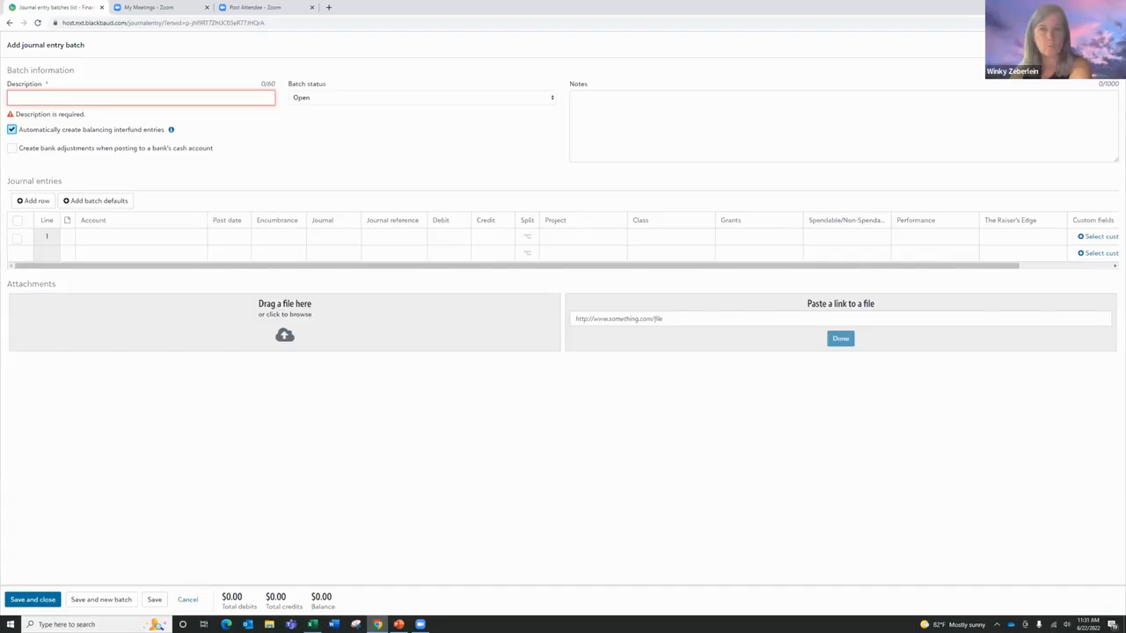
{"action": "key", "text": "Escape"}
{"action": "left_click", "coordinate": [1055, 43]}
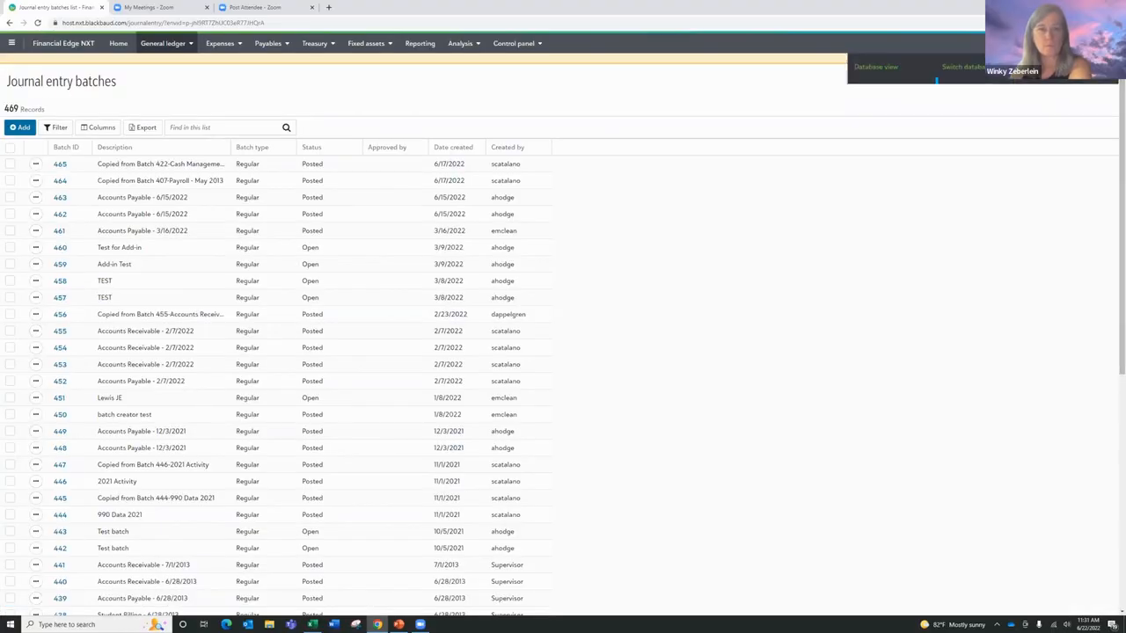
{"action": "left_click", "coordinate": [882, 111]}
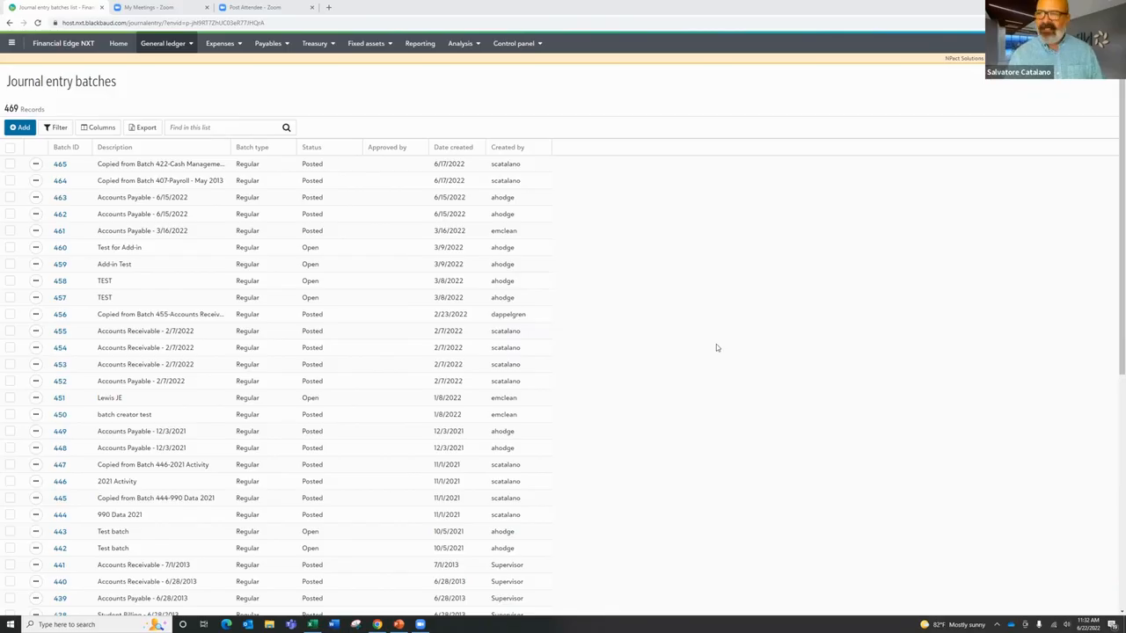
Minimize the Chrome, Excel and PowerPoint windows, and open the Journal Entry batch list in the General Ledger database view.
{"action": "left_click", "coordinate": [1075, 6]}
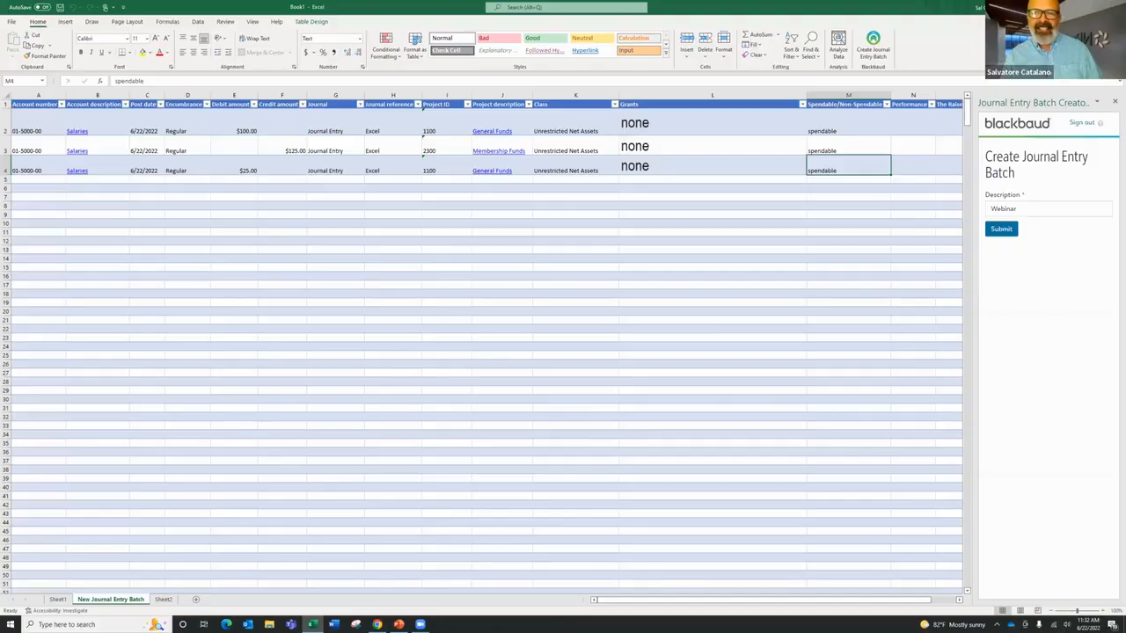
{"action": "left_click", "coordinate": [1075, 6]}
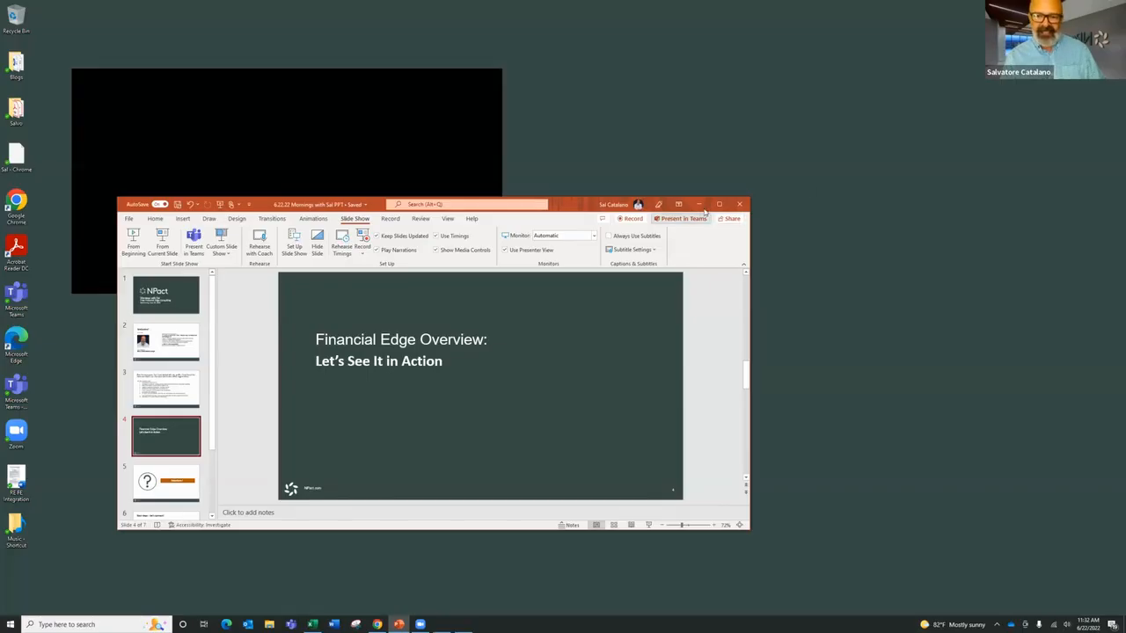
{"action": "left_click", "coordinate": [699, 205]}
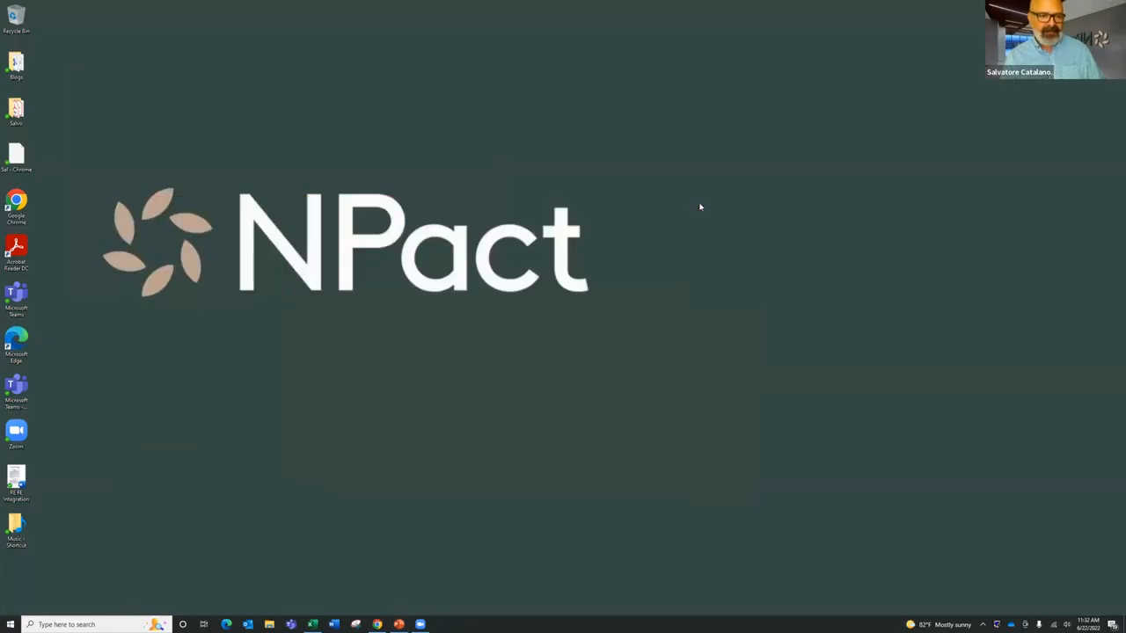
{"action": "left_click", "coordinate": [378, 625]}
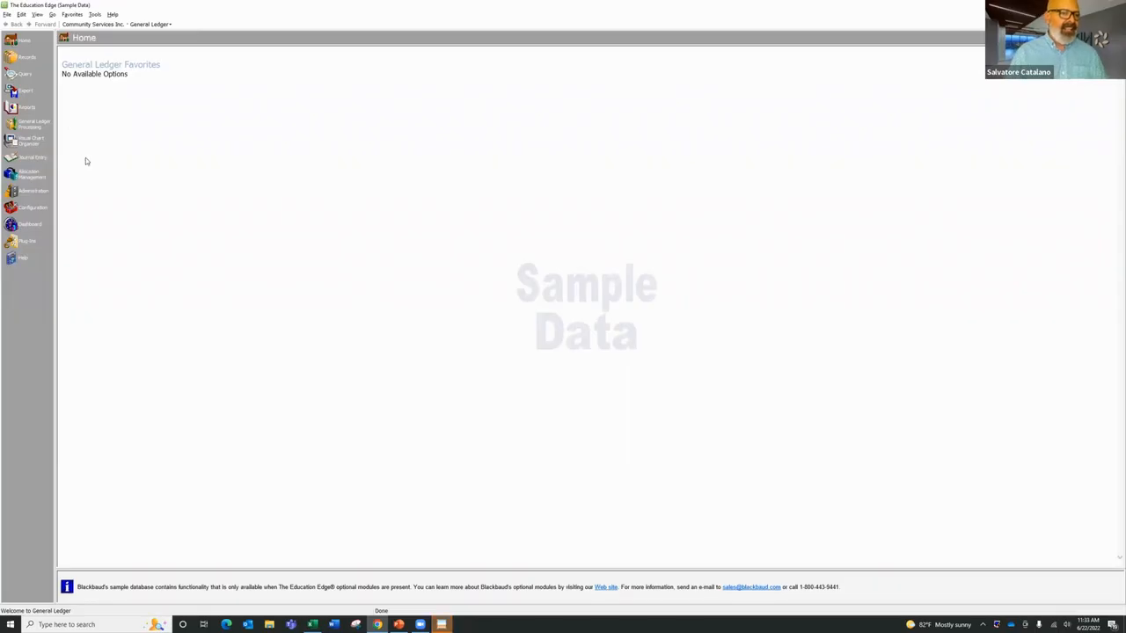
{"action": "left_click", "coordinate": [31, 159]}
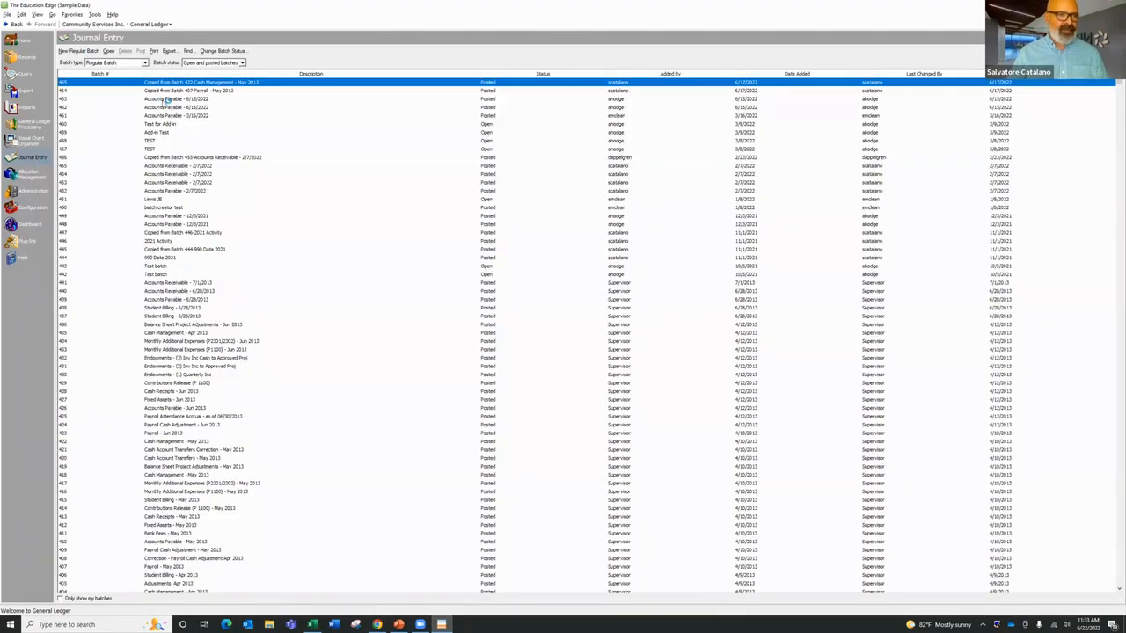
Create a new regular batch described as "test batch" and start a transaction import for it, saving the batch to proceed.
{"action": "left_click", "coordinate": [80, 51]}
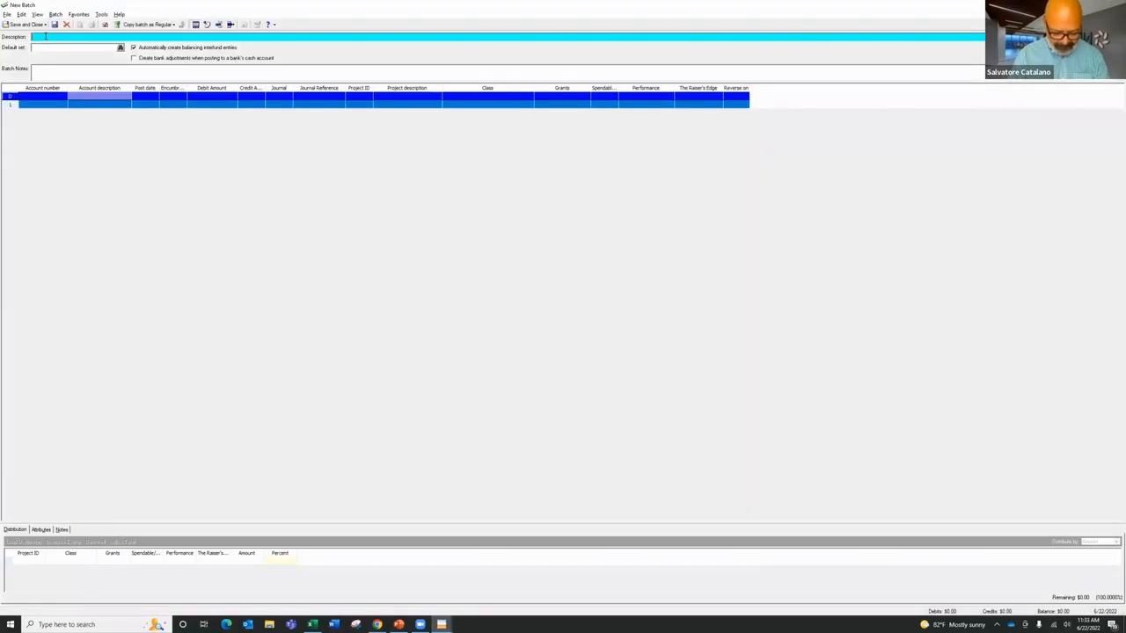
{"action": "type", "text": "Mest batch"}
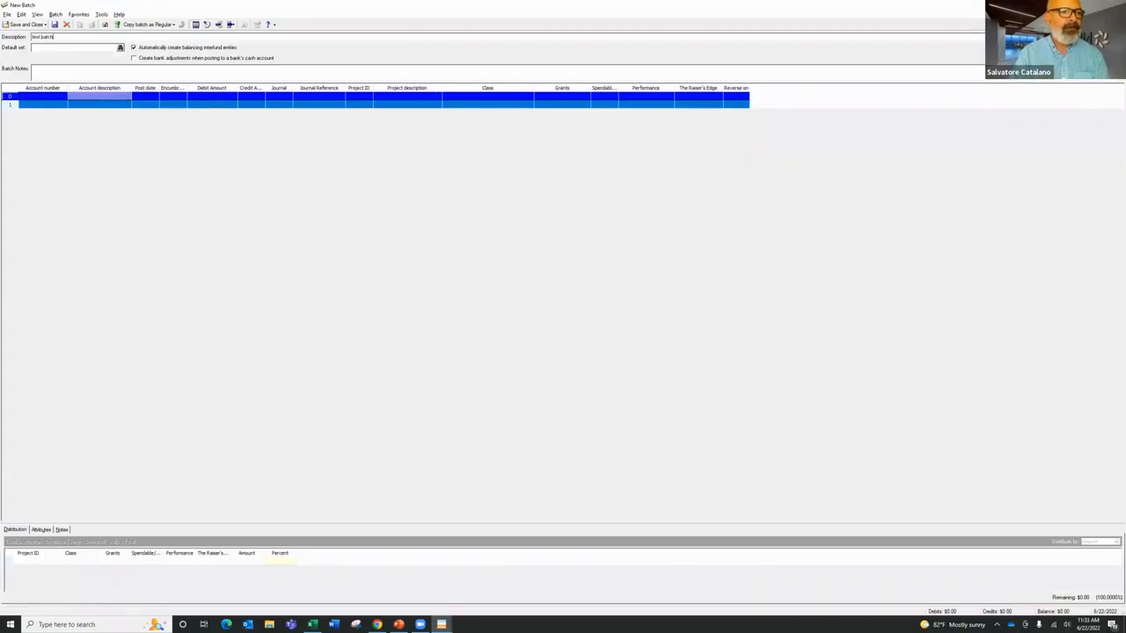
{"action": "left_click", "coordinate": [56, 15]}
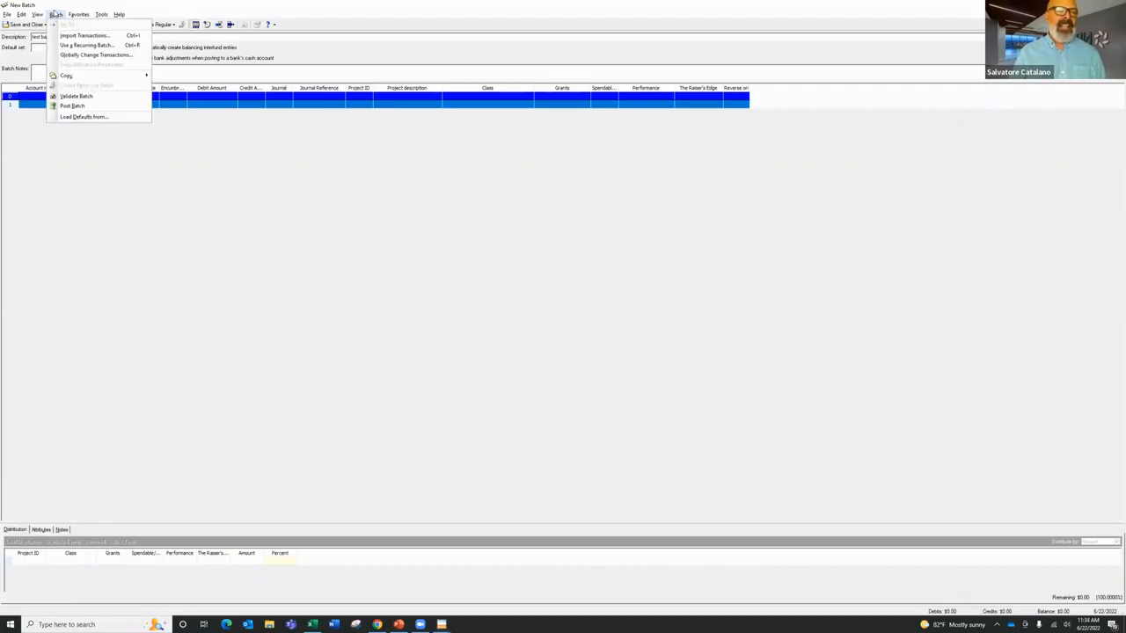
{"action": "left_click", "coordinate": [75, 37]}
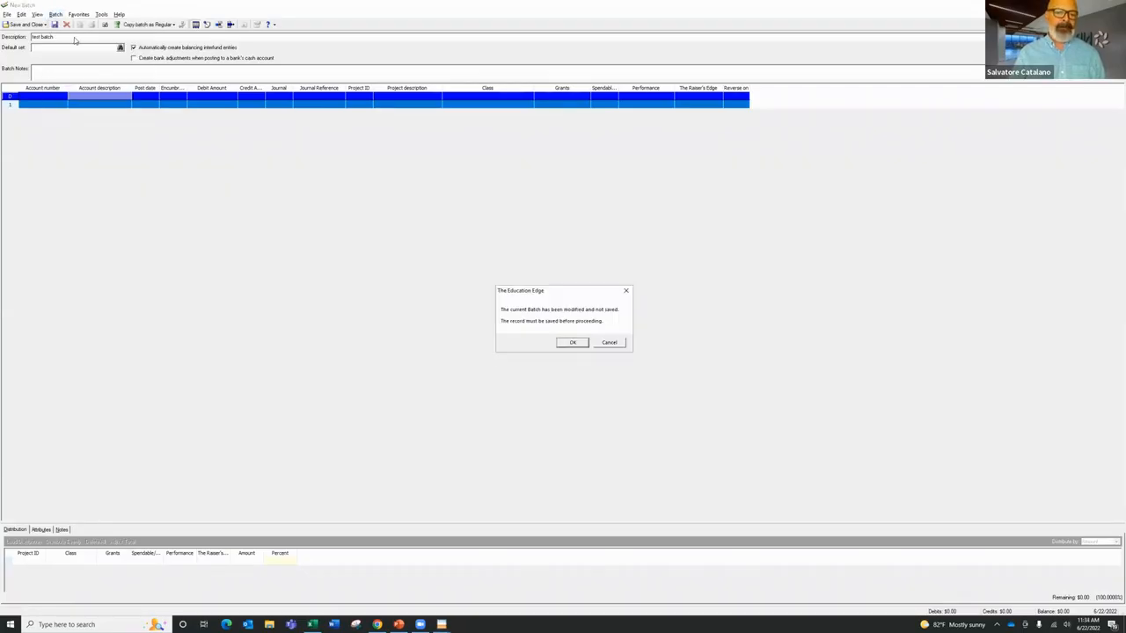
{"action": "left_click", "coordinate": [570, 343]}
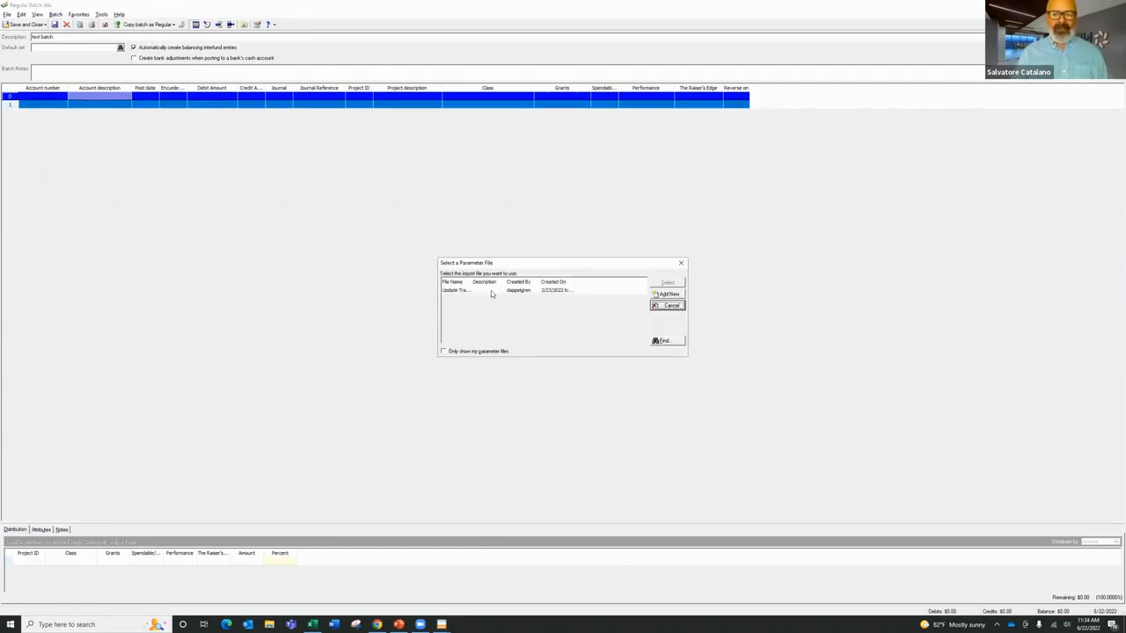
Open the existing Update Transaction Attributes import parameter file and view its list of fields to import.
{"action": "left_click", "coordinate": [492, 291]}
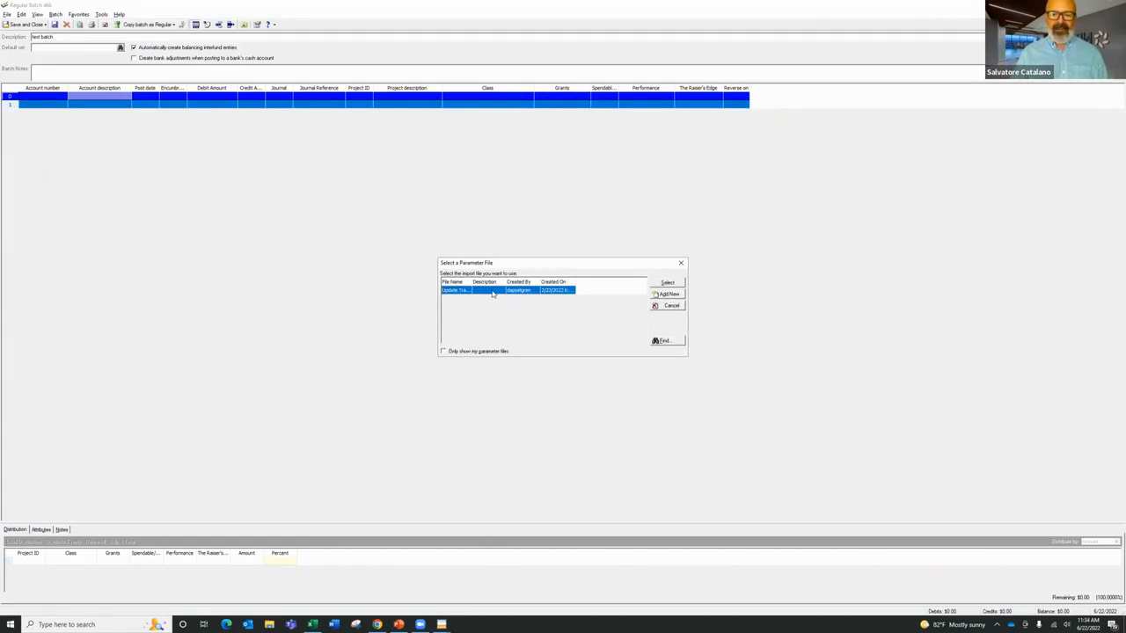
{"action": "left_click", "coordinate": [660, 284]}
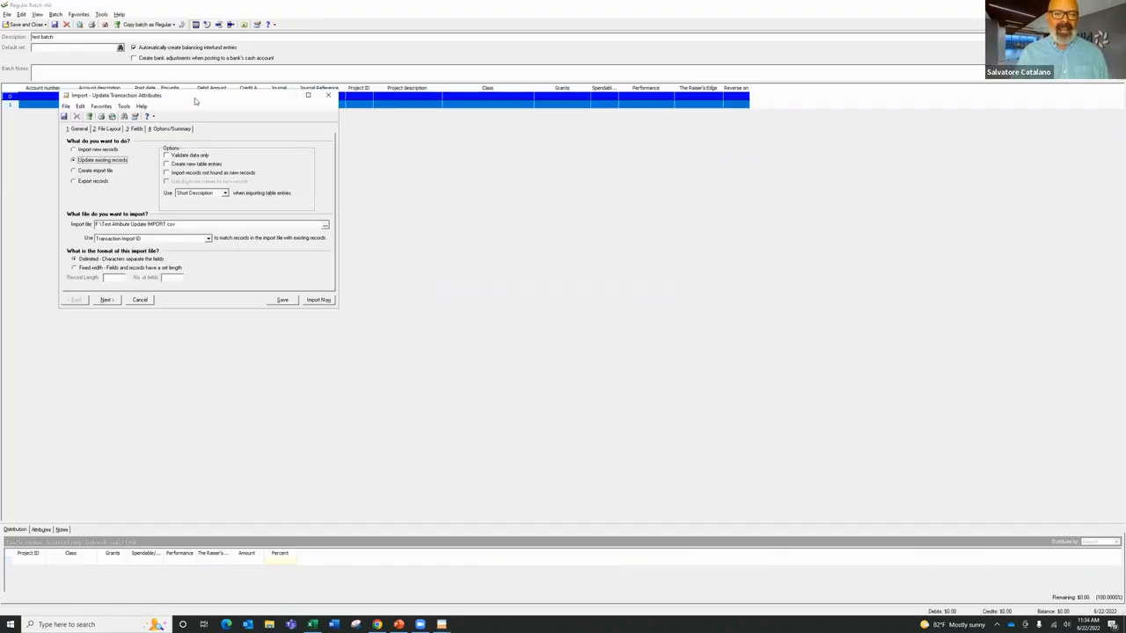
{"action": "left_click_drag", "start_coordinate": [195, 101], "coordinate": [560, 163]}
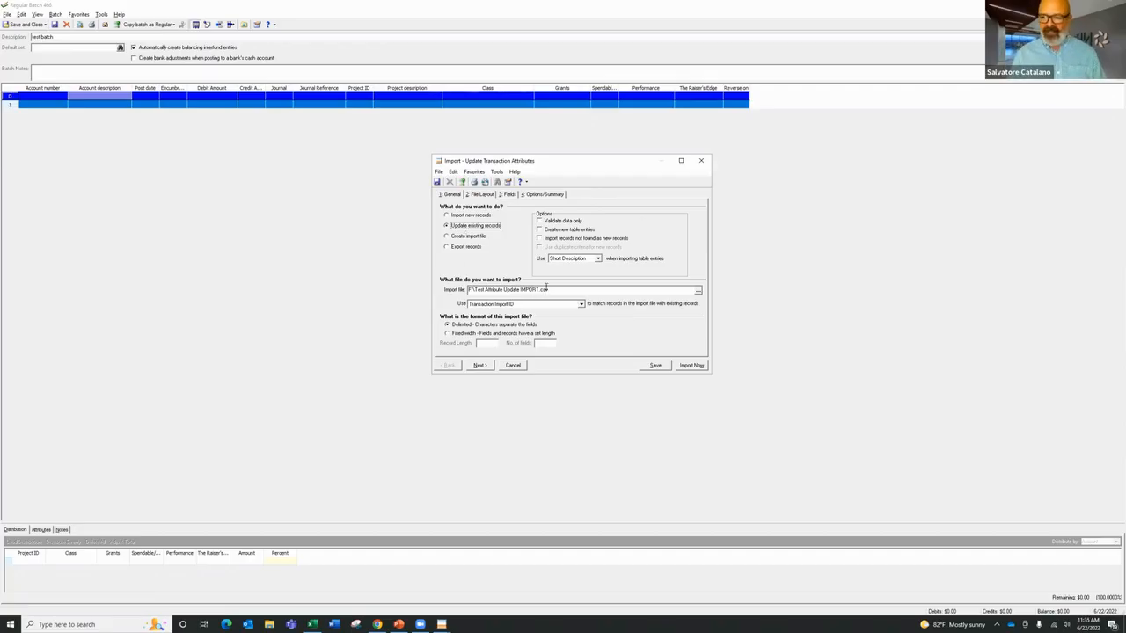
{"action": "left_click", "coordinate": [507, 193]}
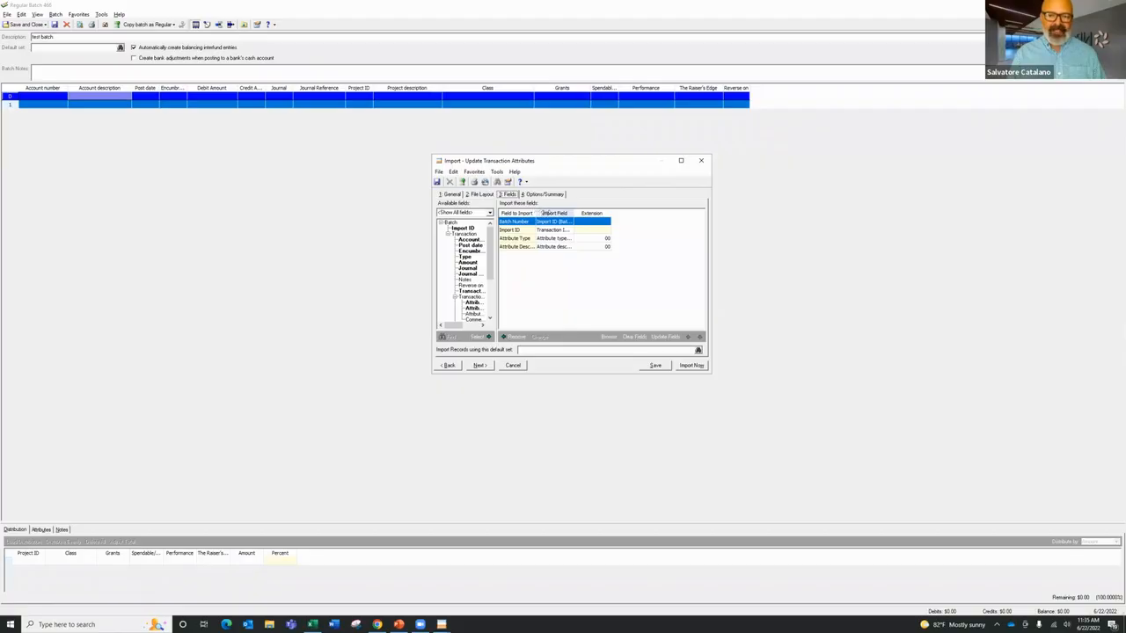
Try to enlarge the transaction import window to full screen, dismissing the errors.
{"action": "left_click", "coordinate": [681, 160]}
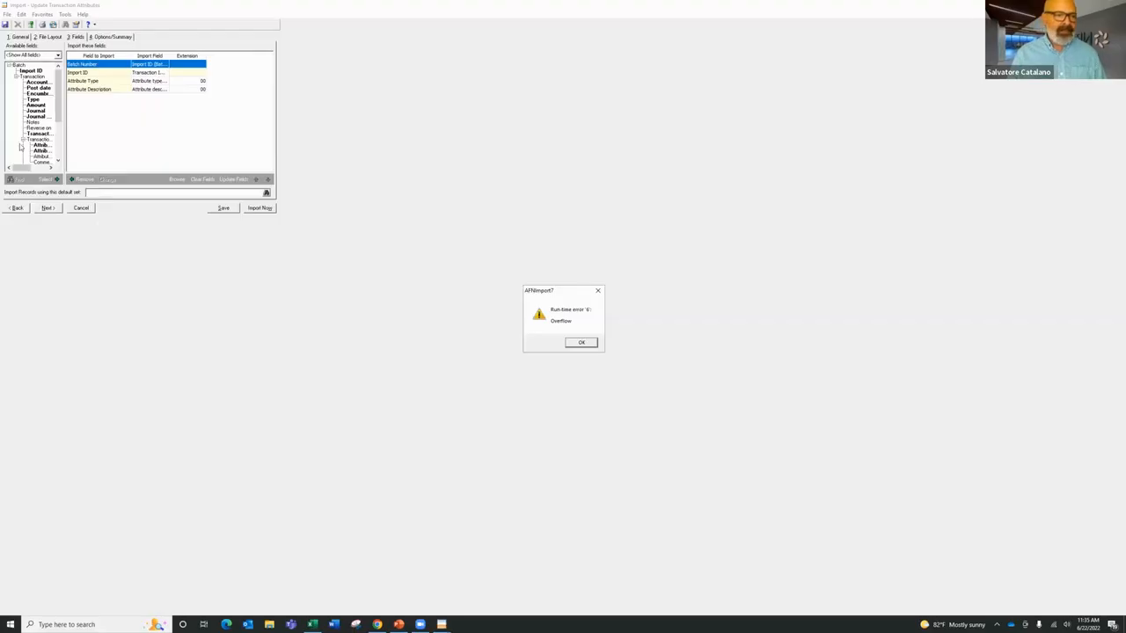
{"action": "left_click", "coordinate": [572, 343]}
{"action": "left_click", "coordinate": [625, 348]}
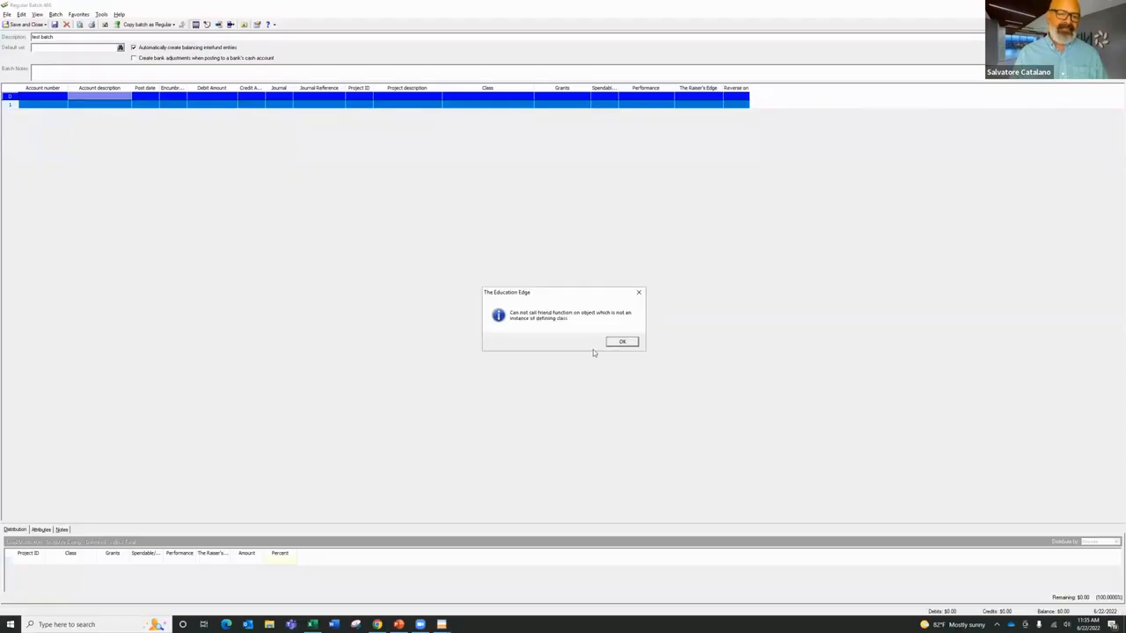
{"action": "left_click", "coordinate": [620, 343]}
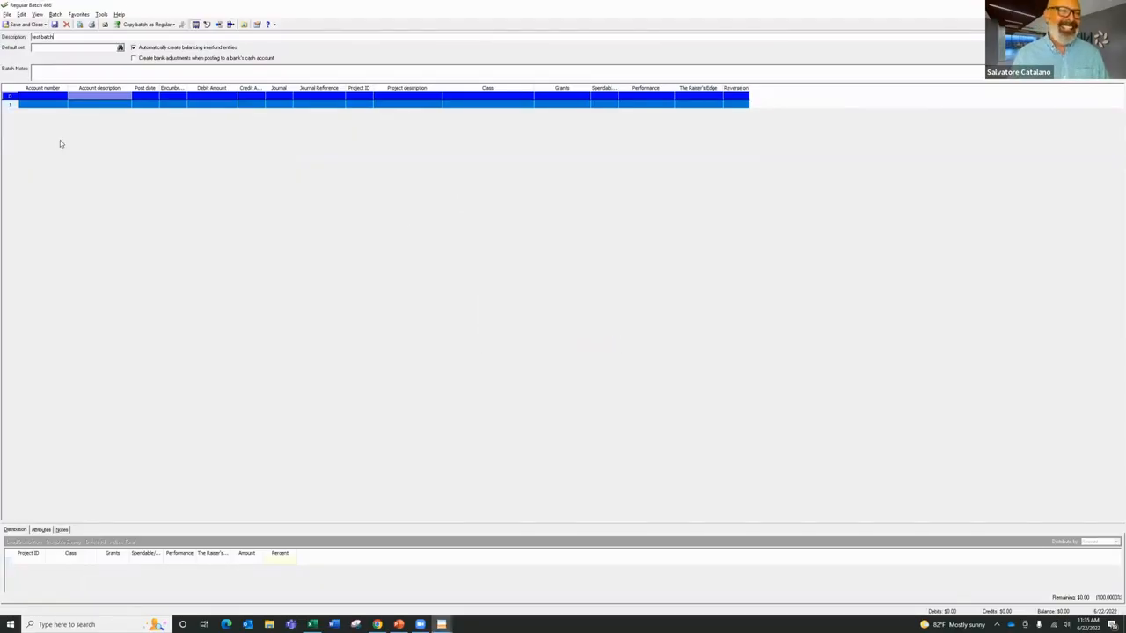
Try twice to reopen the transaction import from the test batch, dismissing each error, and return to the journal entry list.
{"action": "left_click", "coordinate": [56, 14]}
{"action": "left_click", "coordinate": [71, 39]}
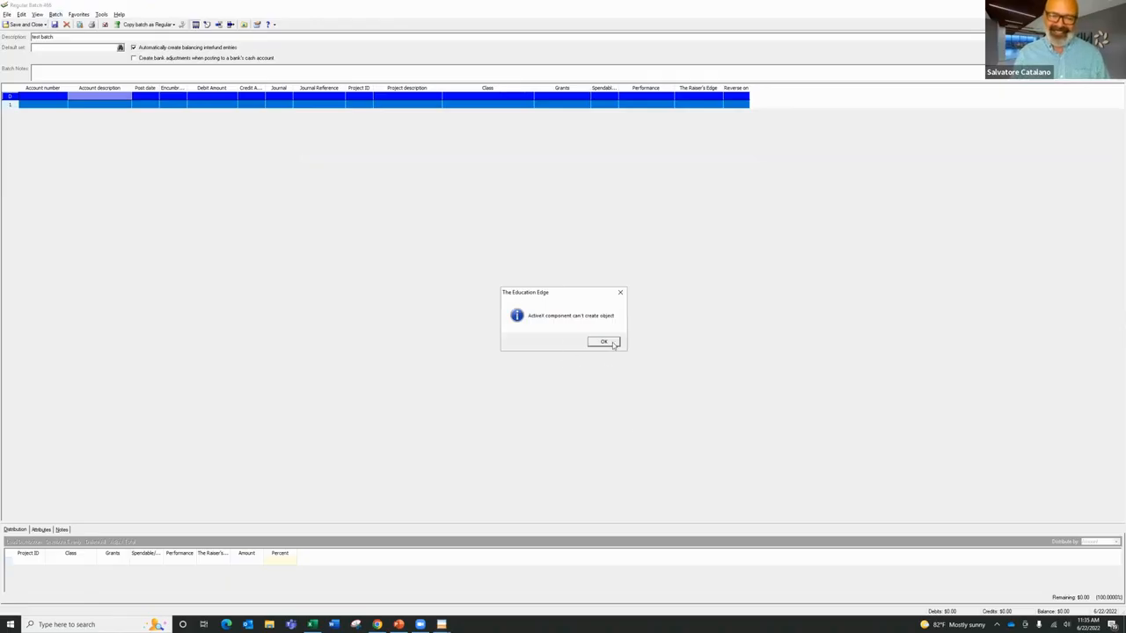
{"action": "left_click", "coordinate": [604, 342]}
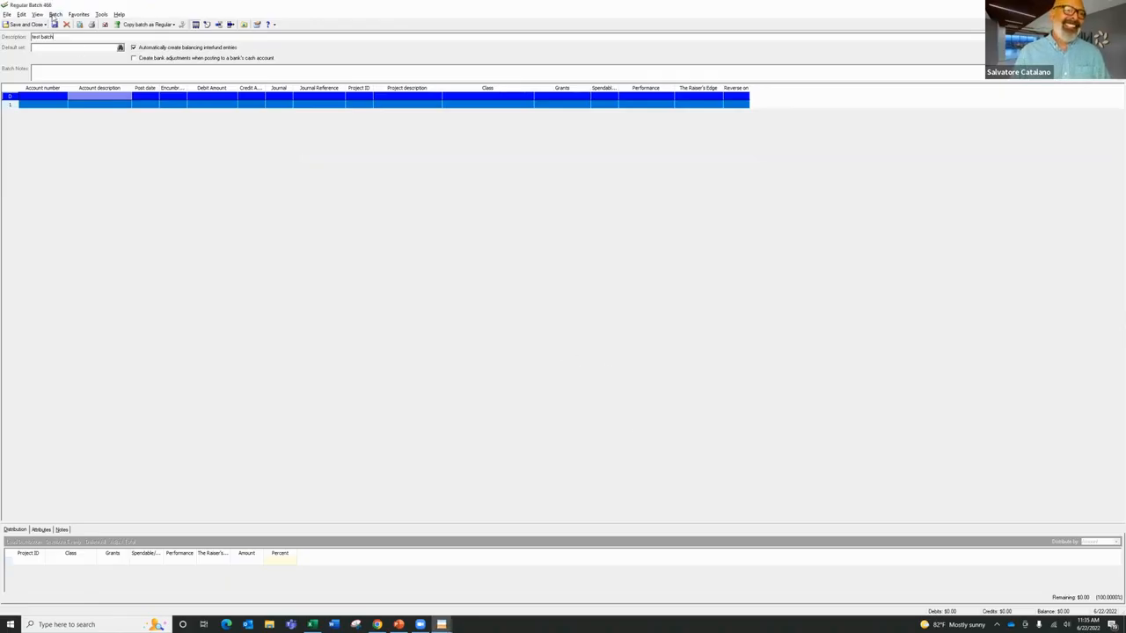
{"action": "left_click", "coordinate": [55, 15]}
{"action": "left_click", "coordinate": [72, 36]}
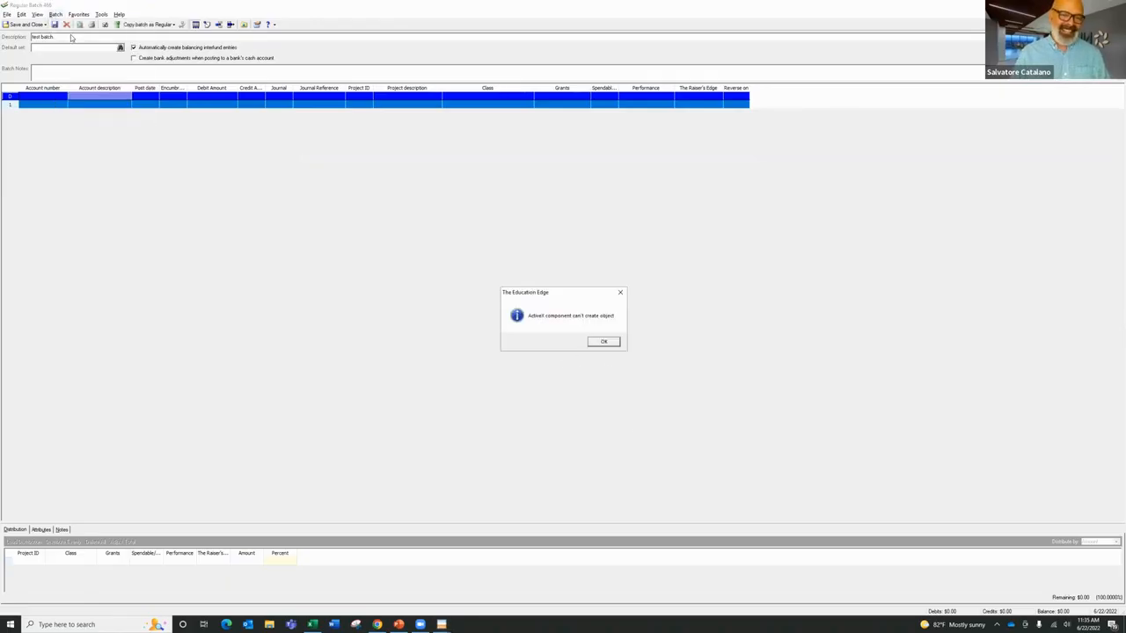
{"action": "left_click", "coordinate": [595, 340]}
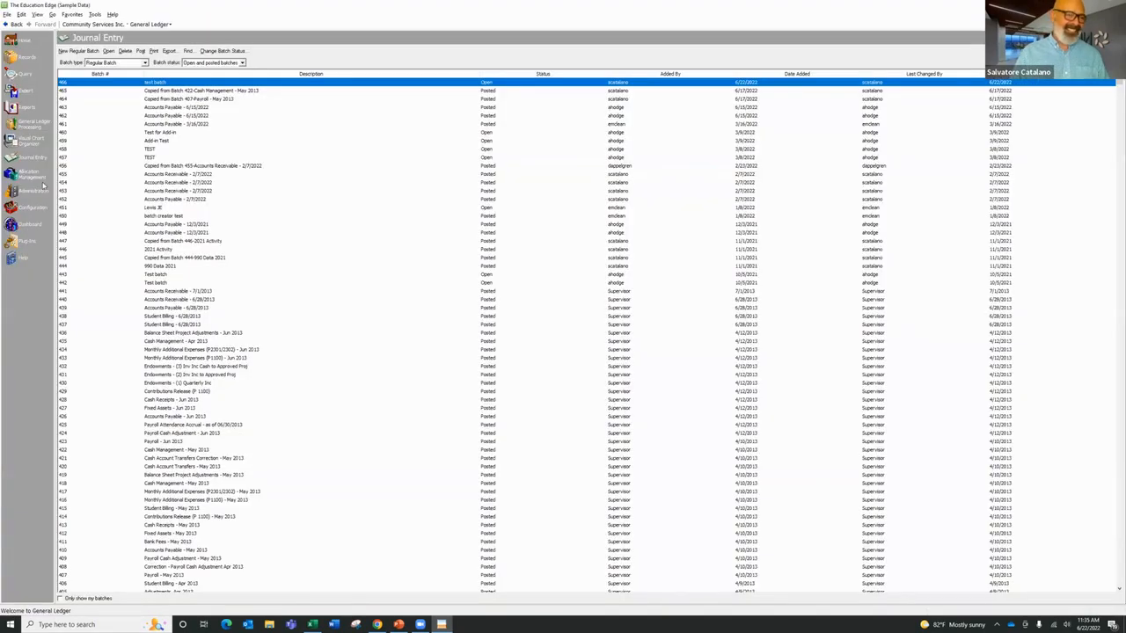
Open Import records under Administration and try to start a new Account import, dismissing the errors.
{"action": "left_click", "coordinate": [38, 208]}
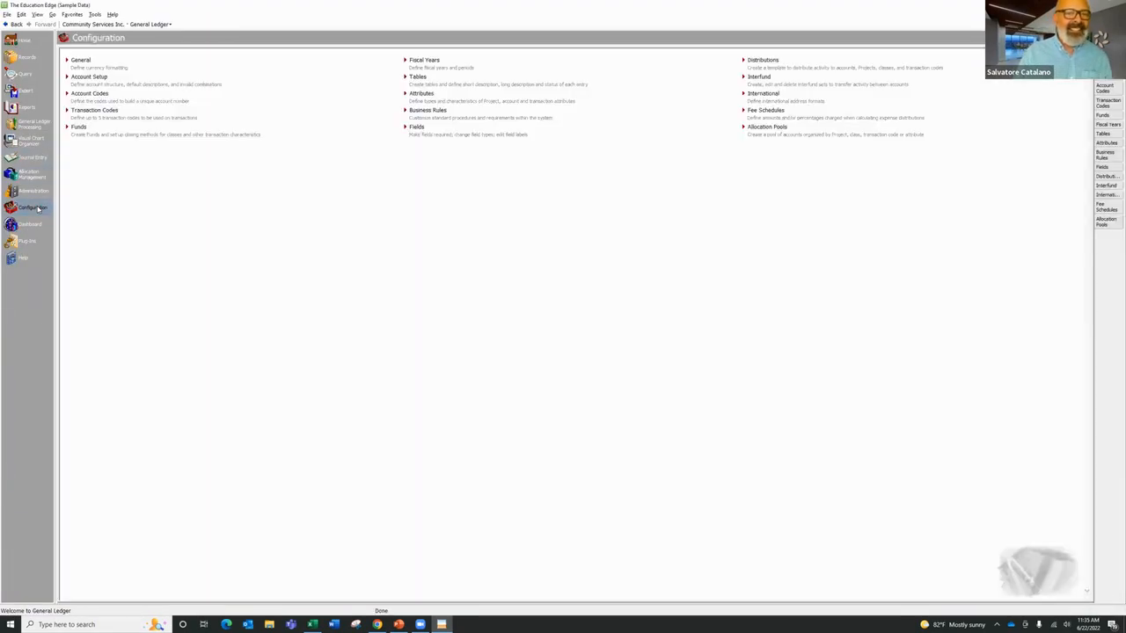
{"action": "left_click", "coordinate": [35, 191]}
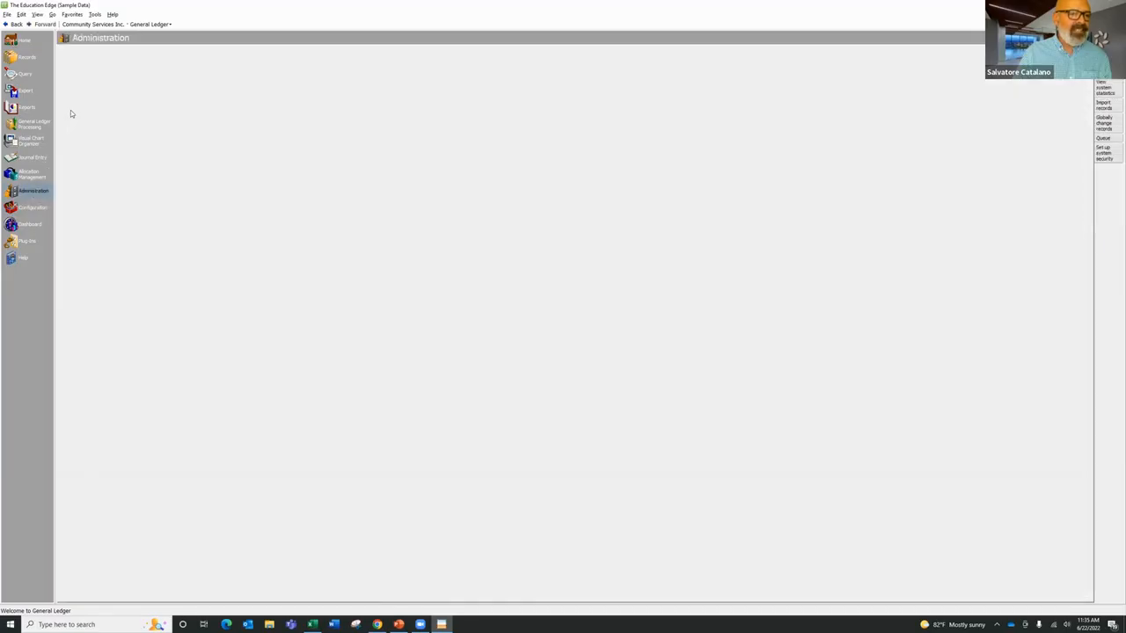
{"action": "left_click", "coordinate": [90, 110]}
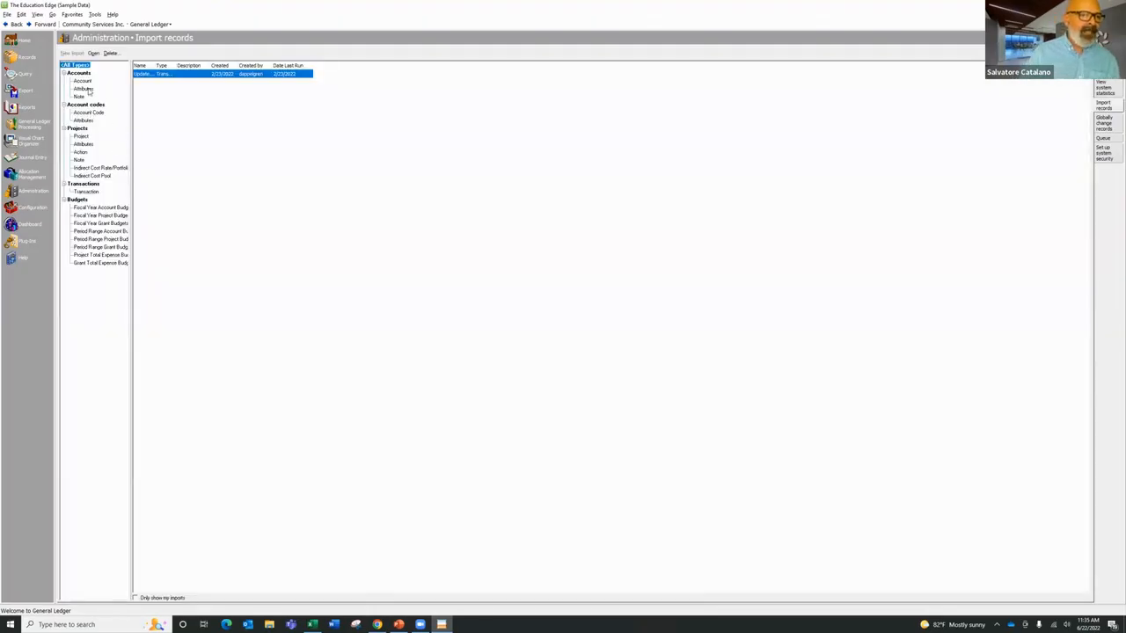
{"action": "left_click", "coordinate": [89, 82]}
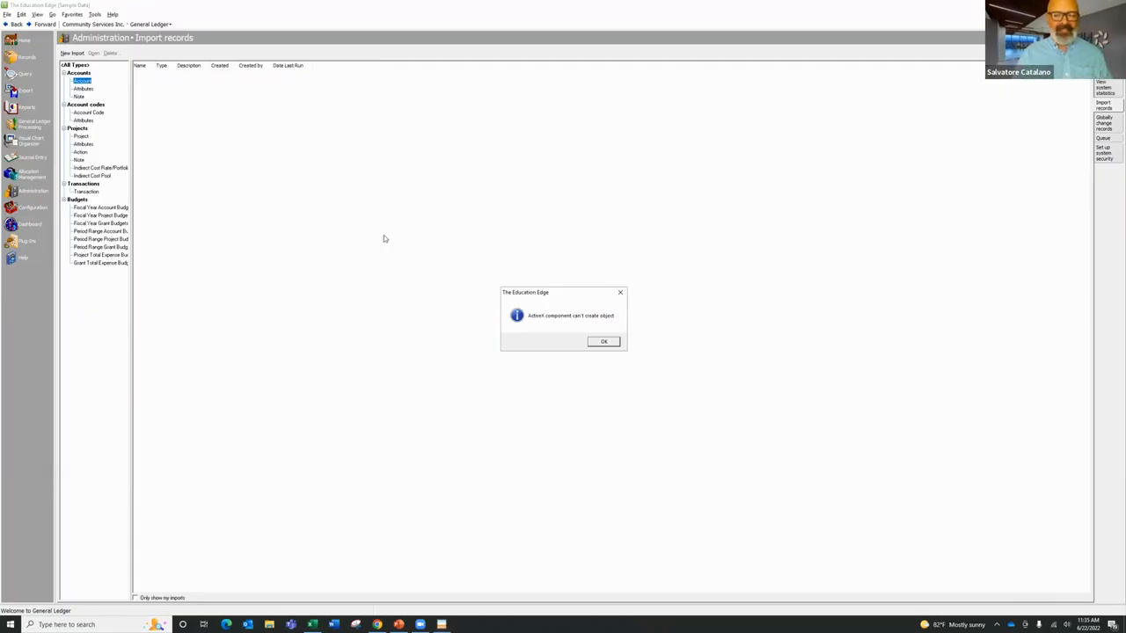
{"action": "left_click", "coordinate": [603, 342]}
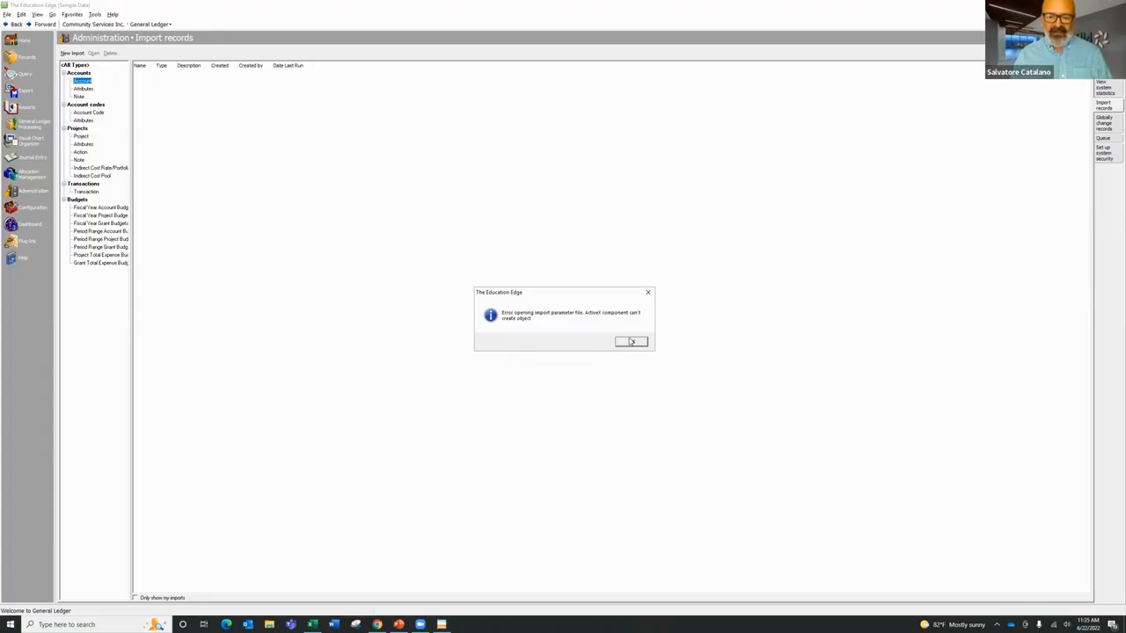
{"action": "left_click", "coordinate": [629, 341]}
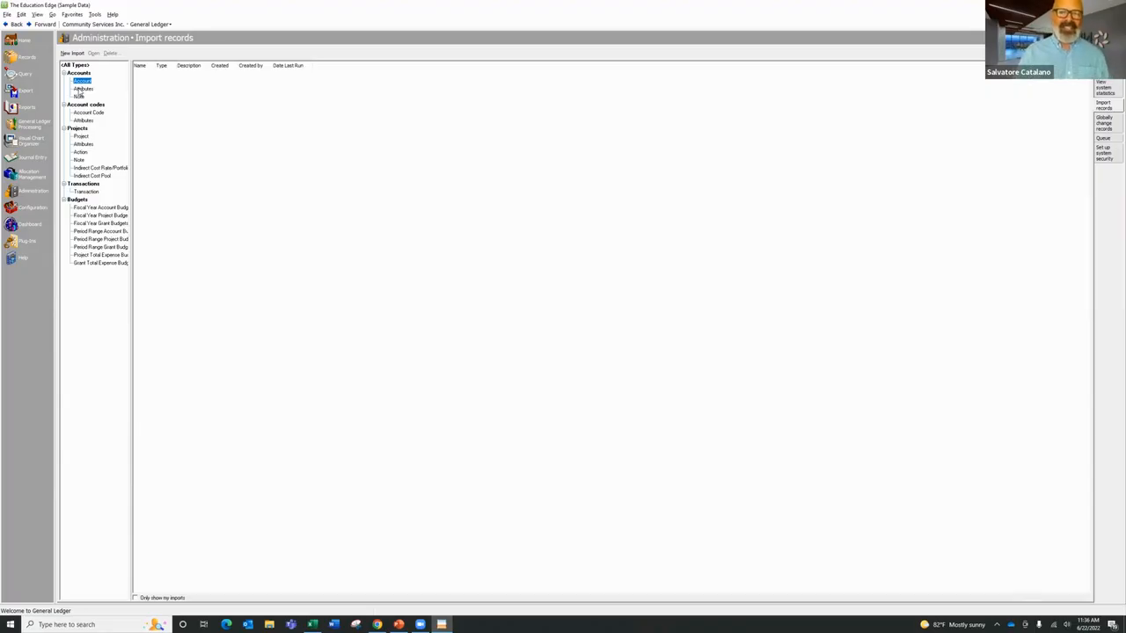
Switch to Financial Edge NXT in Chrome, open expense management and start a new invoice request.
{"action": "left_click", "coordinate": [376, 624]}
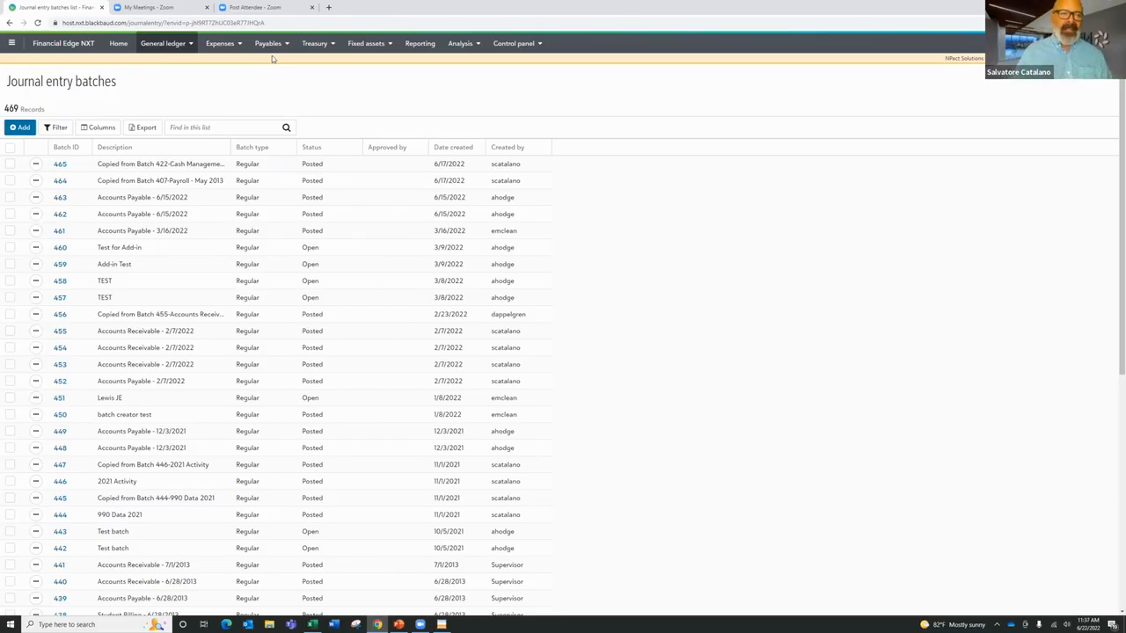
{"action": "left_click", "coordinate": [222, 48]}
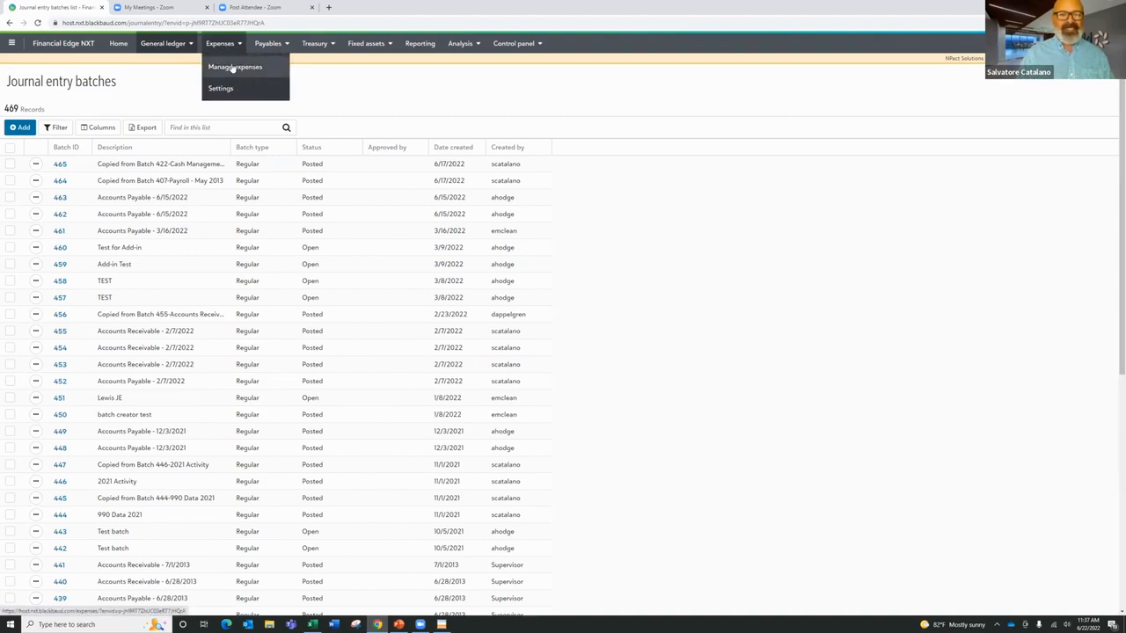
{"action": "left_click", "coordinate": [231, 66]}
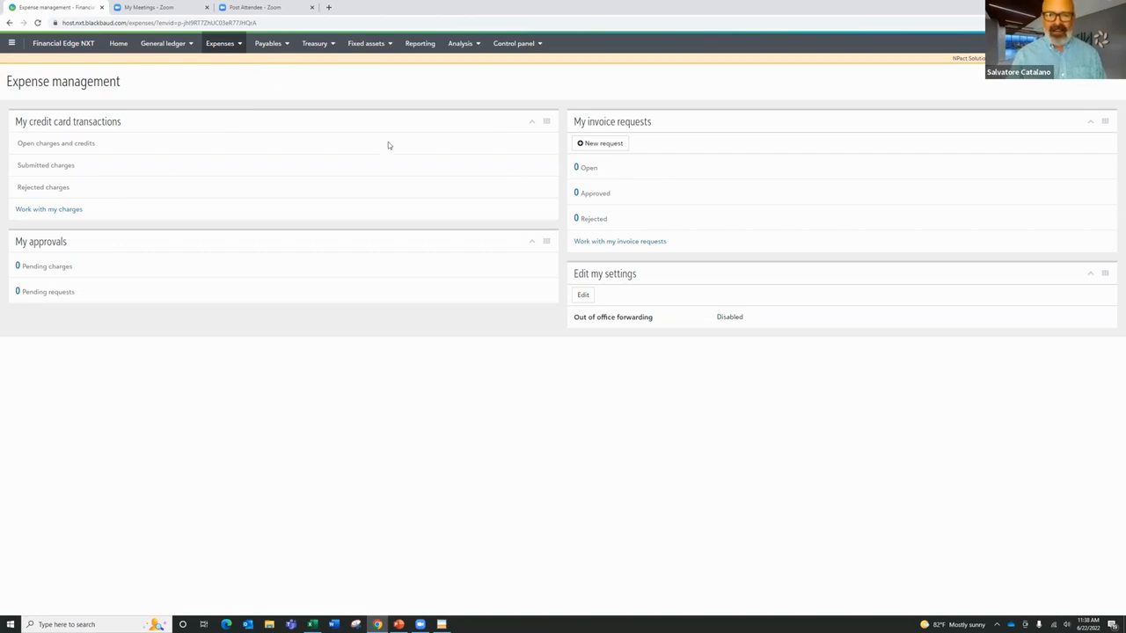
{"action": "left_click", "coordinate": [596, 144]}
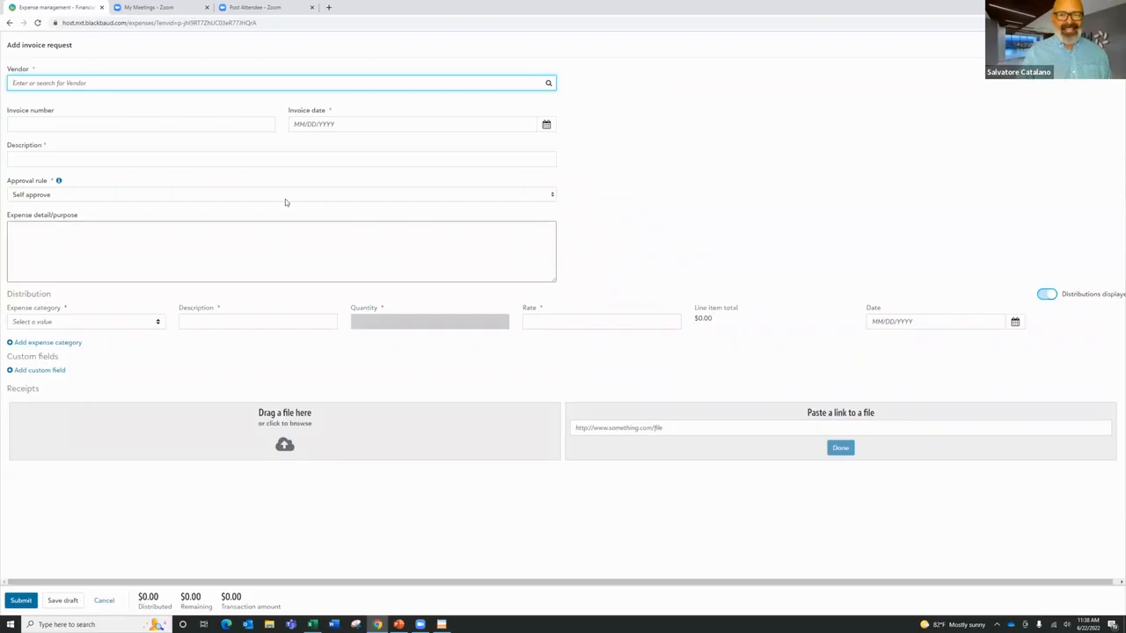
Examine the invoice number, description, approval rule options and expense detail fields of the invoice request.
{"action": "left_click", "coordinate": [43, 124]}
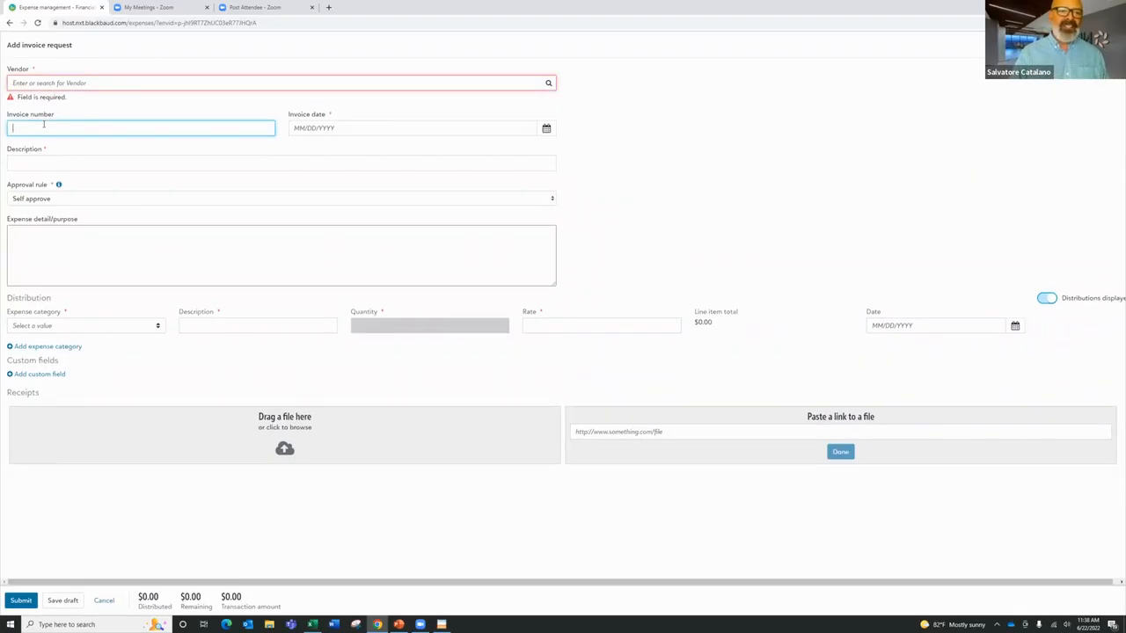
{"action": "left_click", "coordinate": [60, 166]}
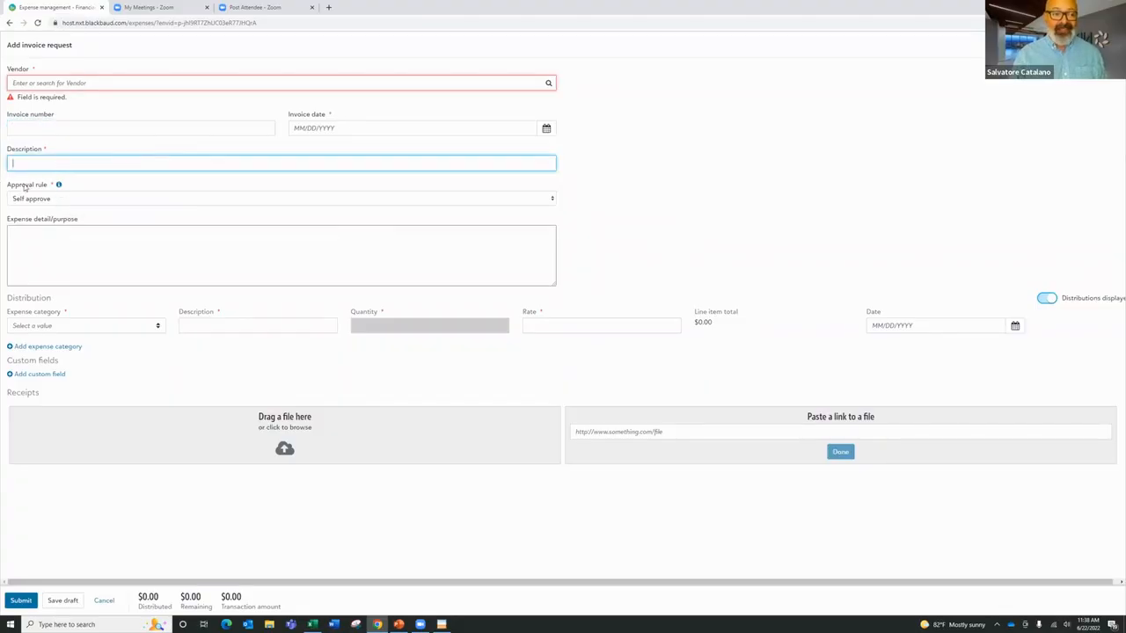
{"action": "left_click", "coordinate": [553, 201]}
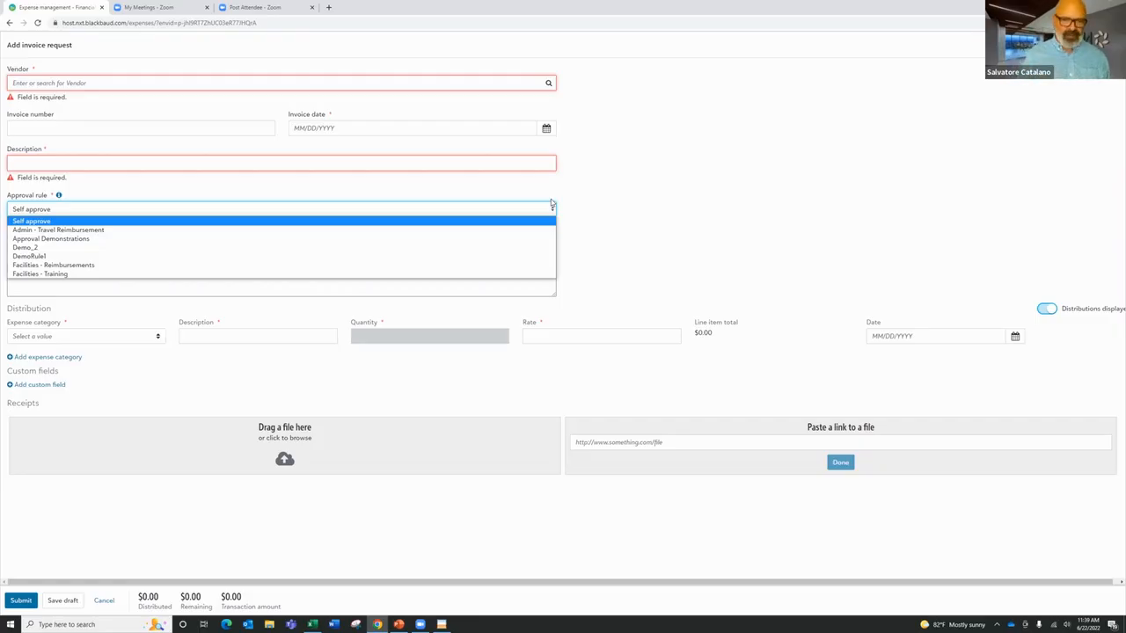
{"action": "left_click", "coordinate": [303, 205]}
{"action": "left_click", "coordinate": [46, 257]}
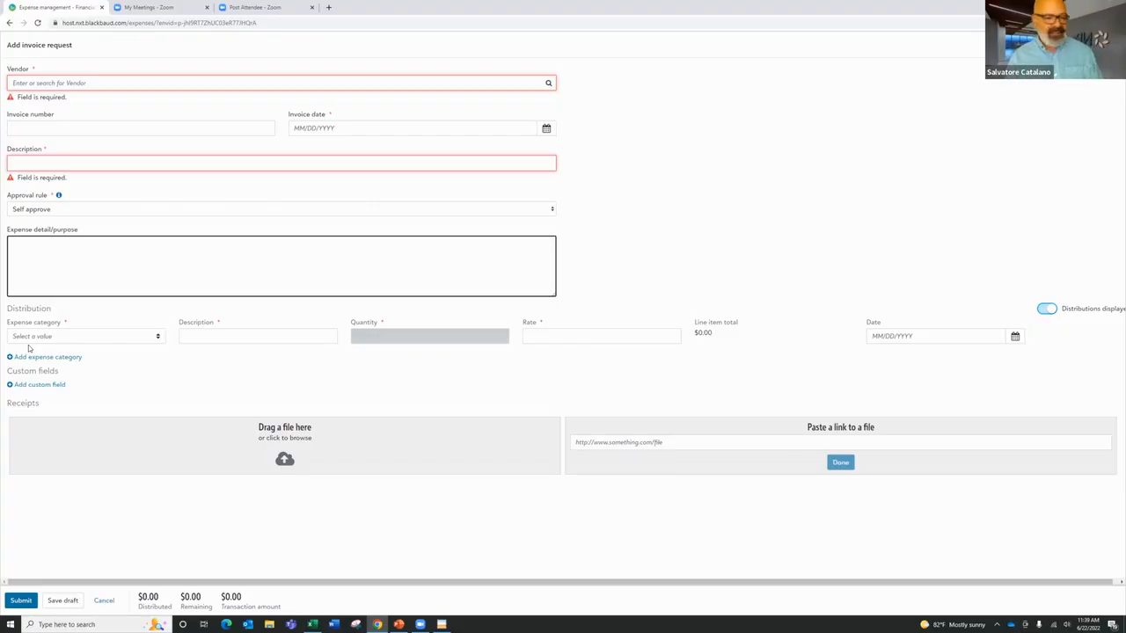
Set the expense category to Office Supplies with a rate of $100, toggling the distributions off and back on.
{"action": "left_click", "coordinate": [157, 337]}
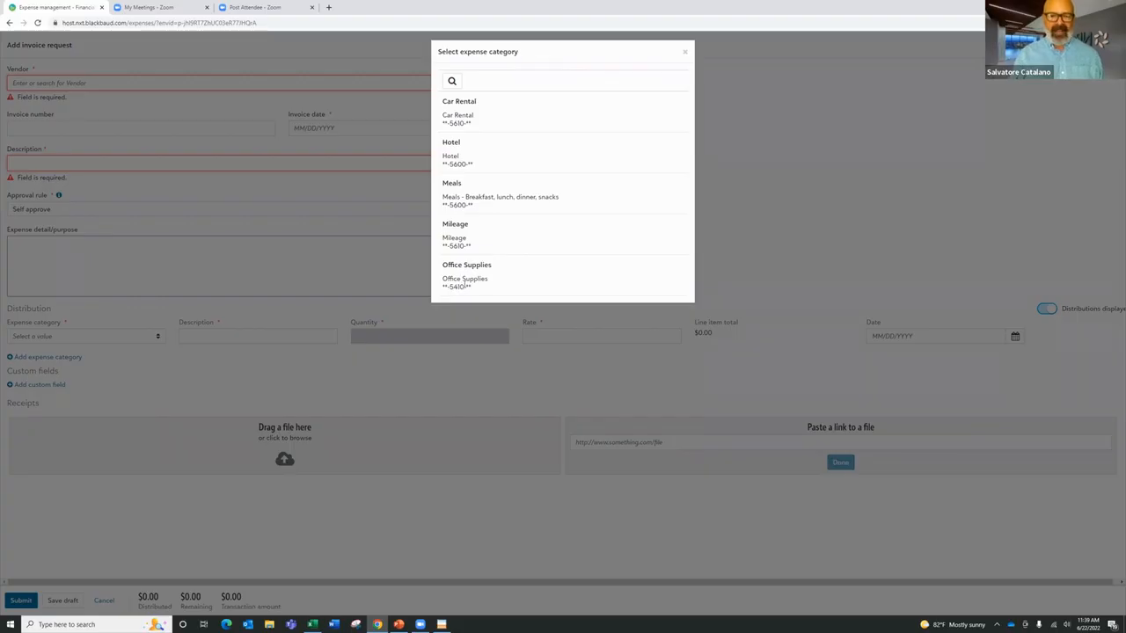
{"action": "left_click", "coordinate": [459, 268]}
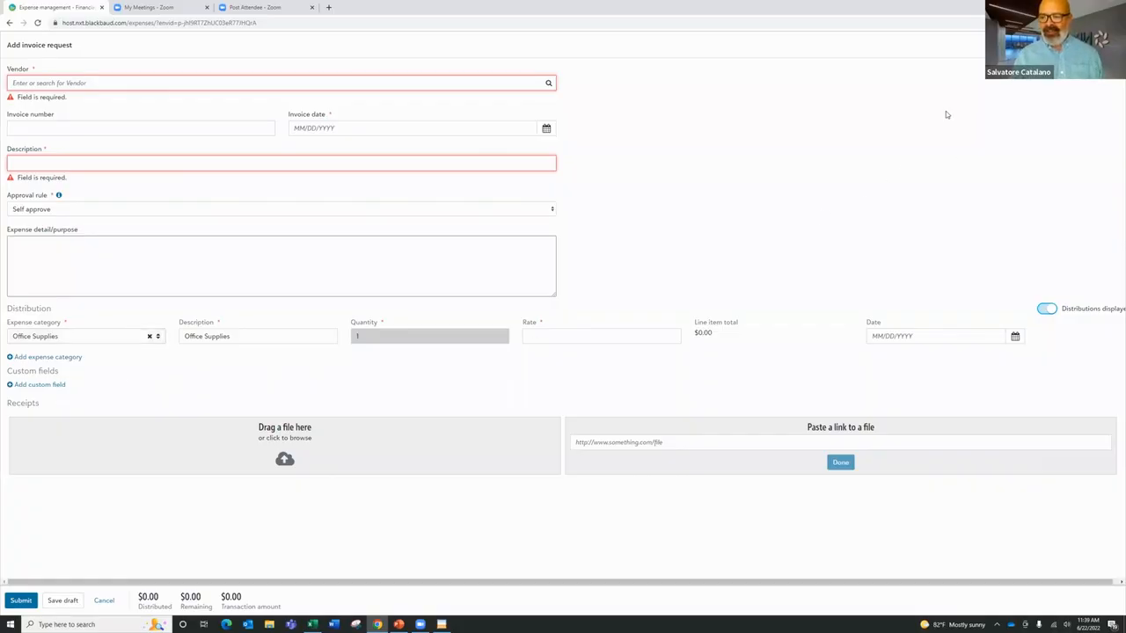
{"action": "left_click", "coordinate": [1046, 309]}
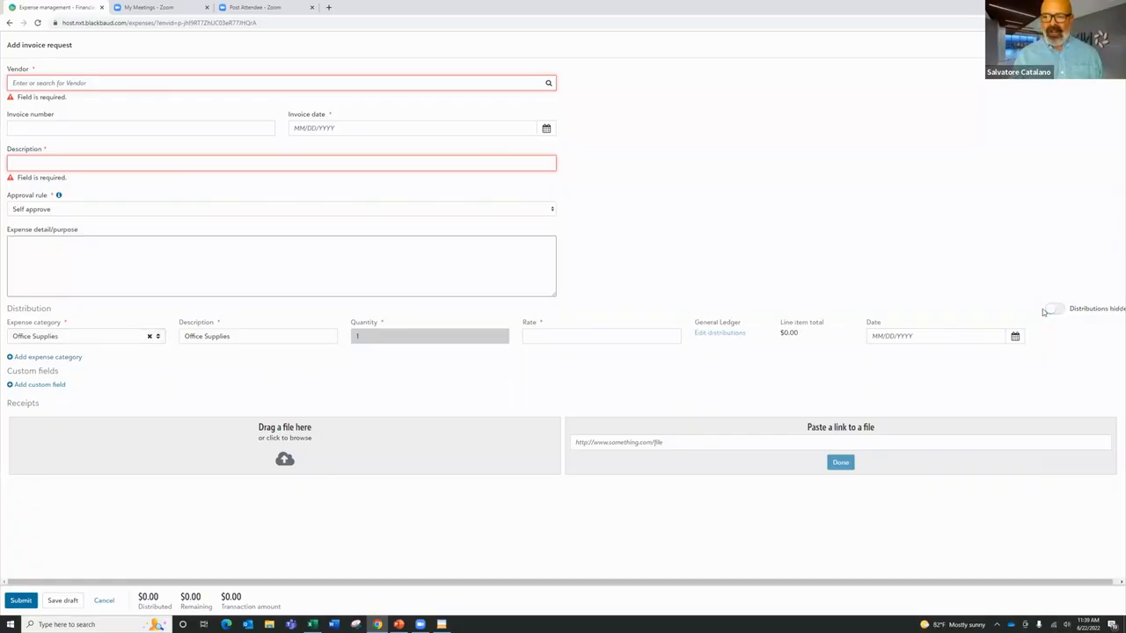
{"action": "left_click", "coordinate": [1063, 310]}
{"action": "left_click", "coordinate": [542, 336]}
{"action": "type", "text": "100"}
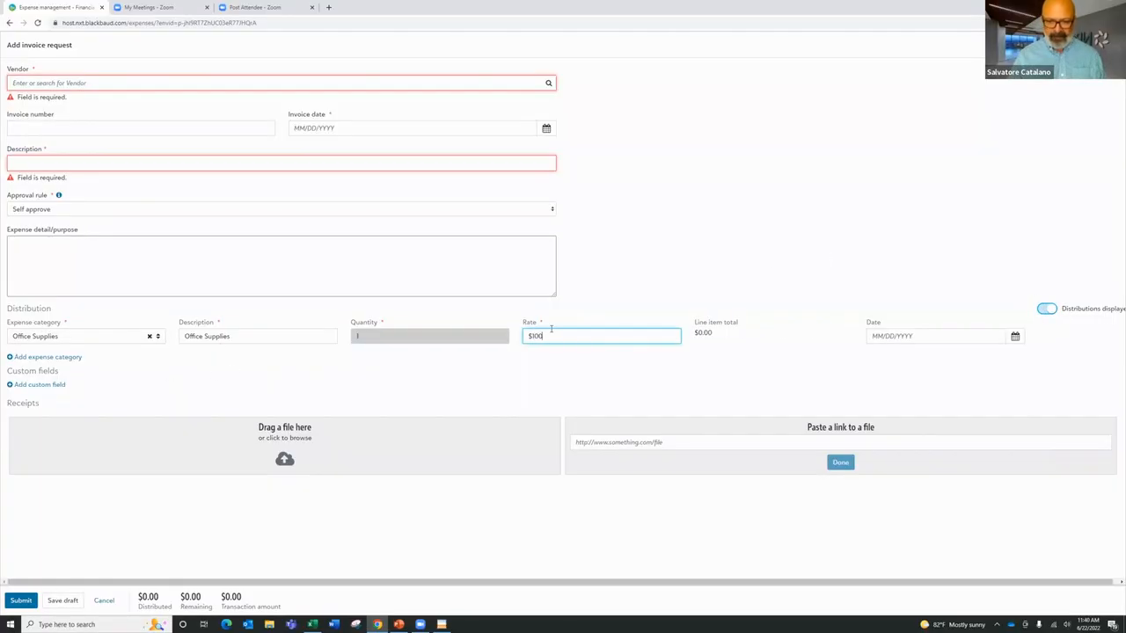
{"action": "key", "text": "Tab"}
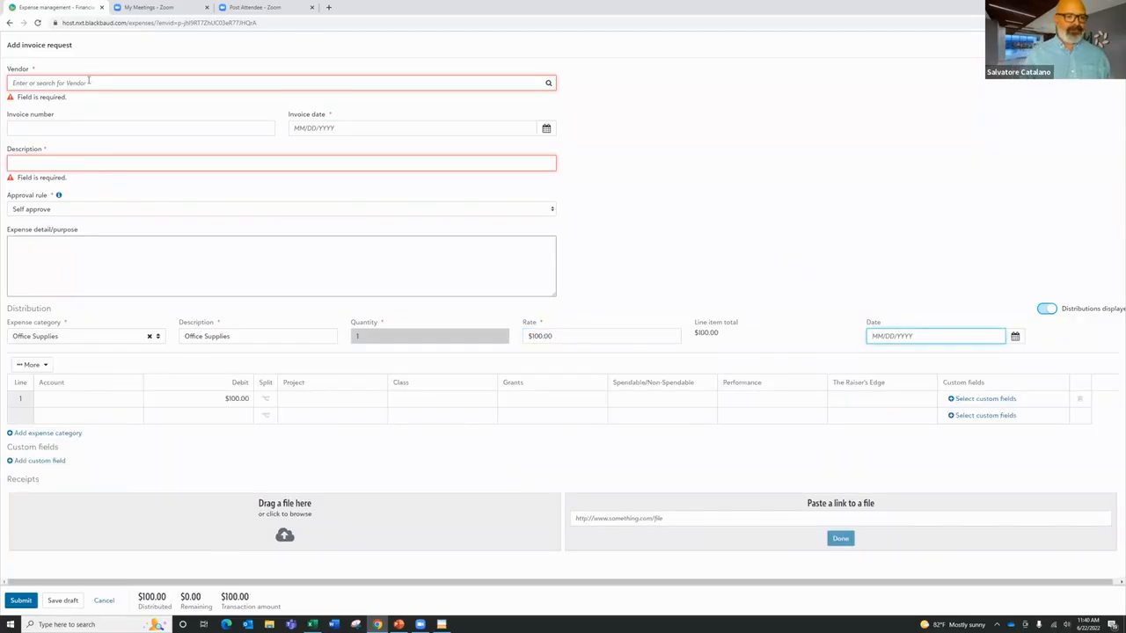
Search the first distribution line's account for "suppl" and choose 01-5410-00.
{"action": "left_click", "coordinate": [94, 398]}
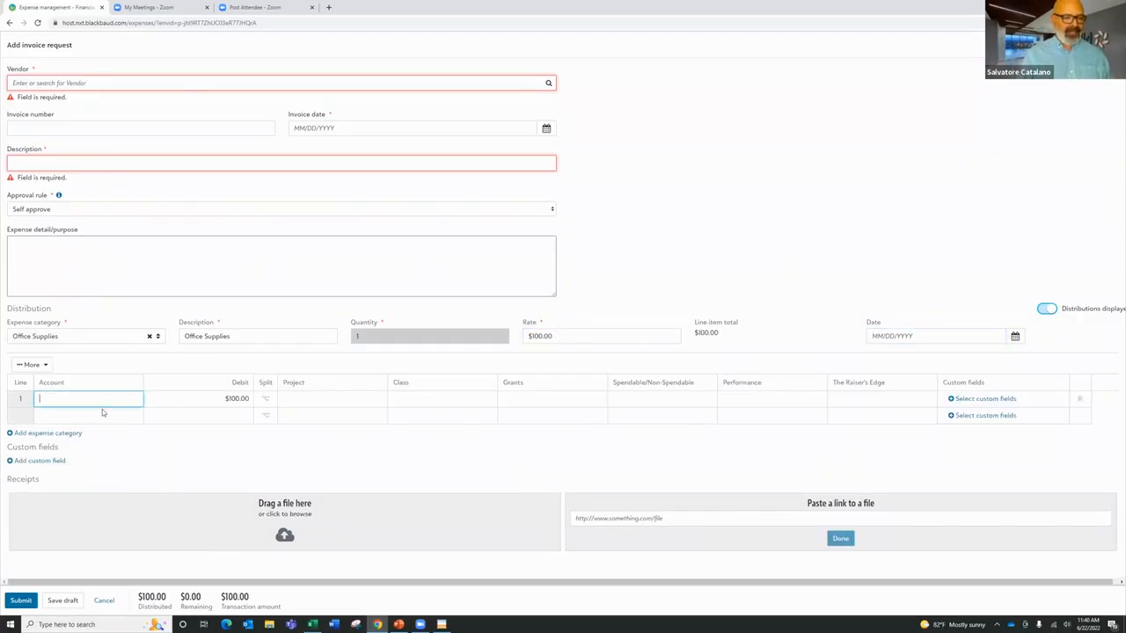
{"action": "type", "text": "suppl"}
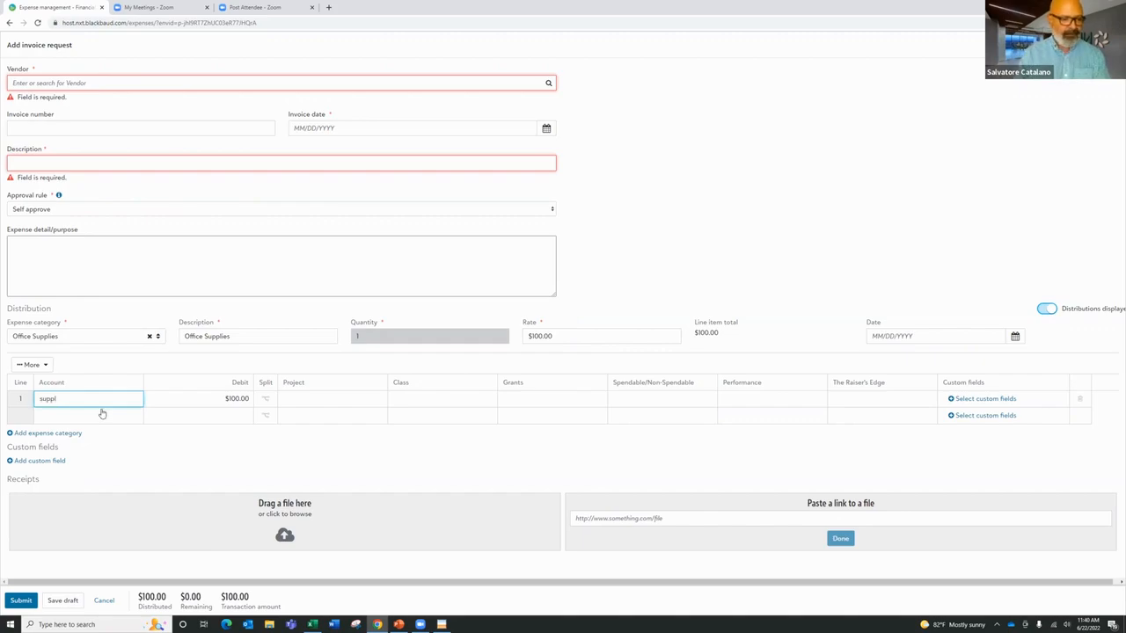
{"action": "left_click", "coordinate": [99, 414]}
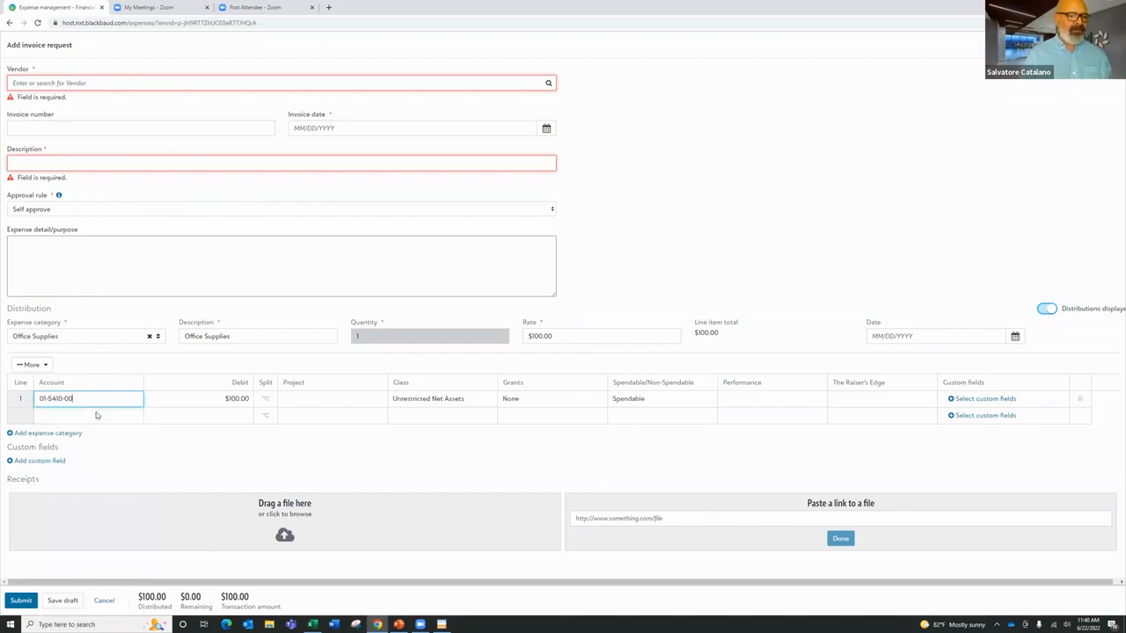